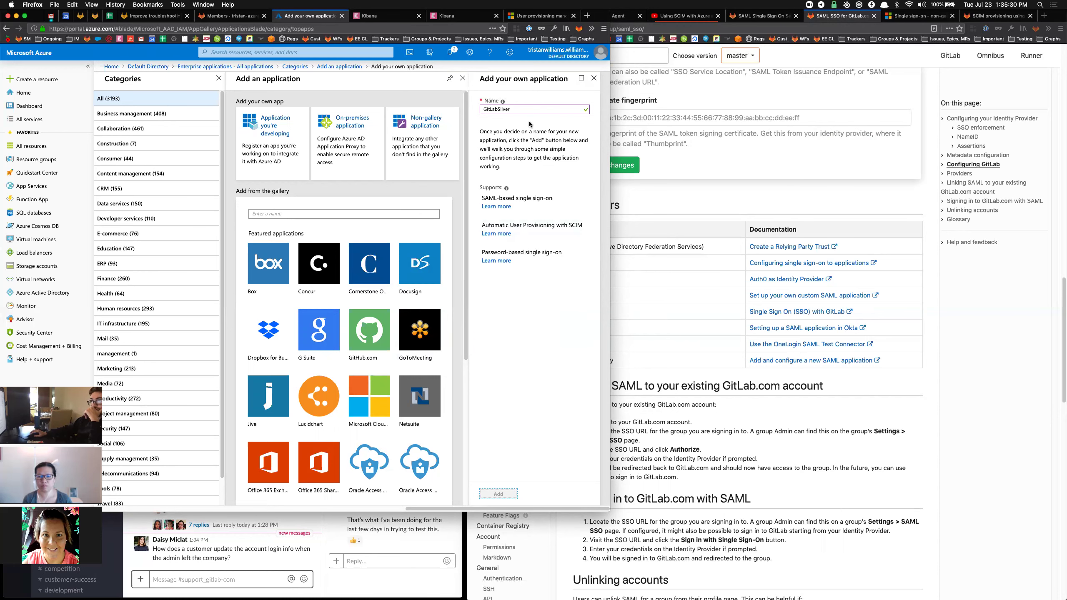
Add the non-gallery enterprise application named GitLabSilver.
{"action": "key", "text": "Return"}
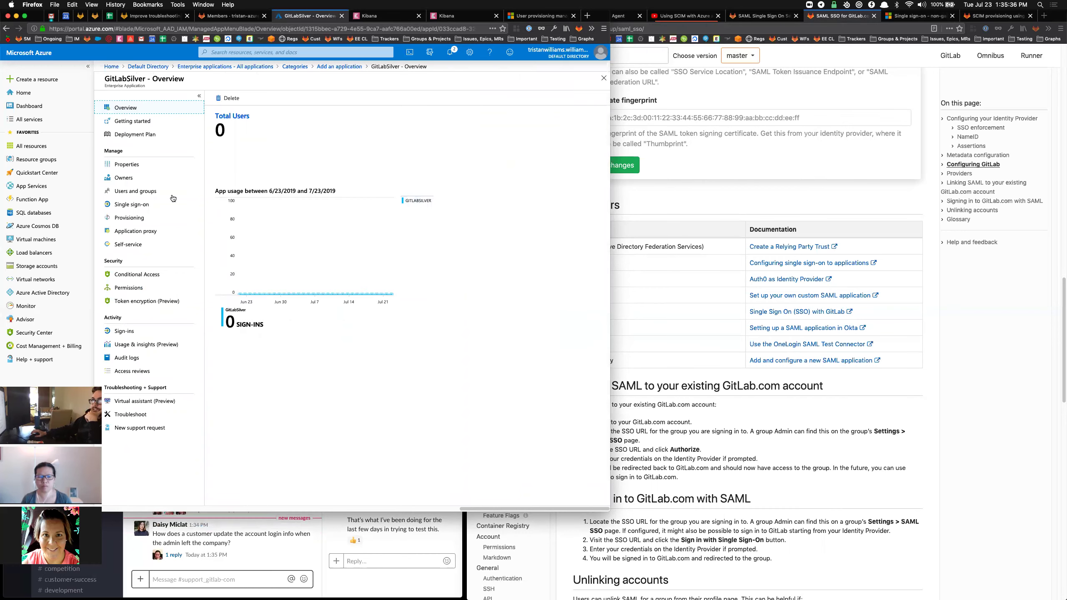
Choose SAML as GitLabSilver's single sign-on method.
{"action": "left_click", "coordinate": [132, 205]}
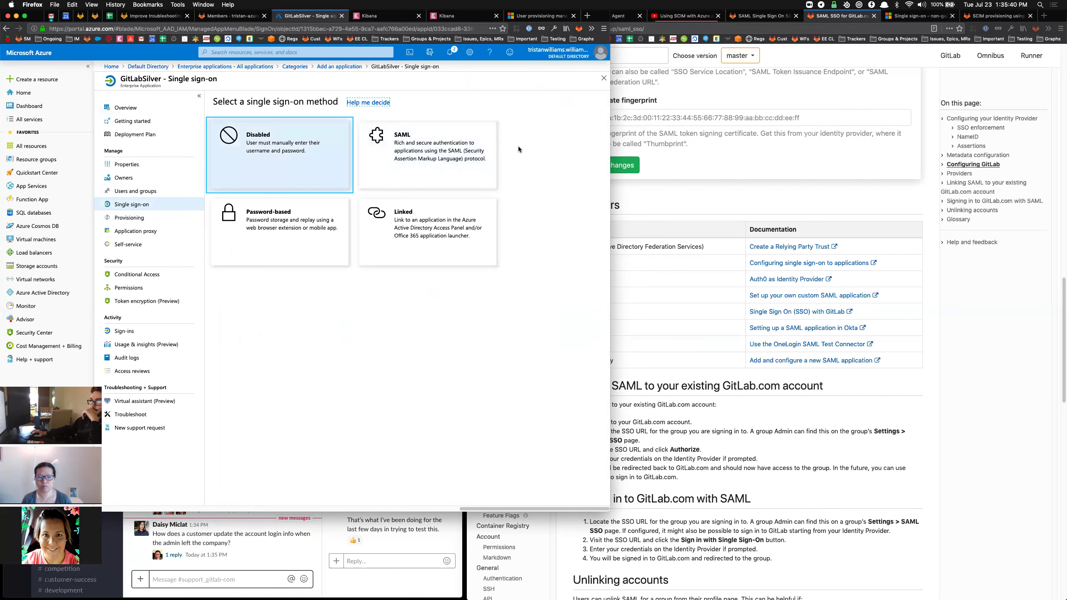
{"action": "left_click", "coordinate": [413, 152]}
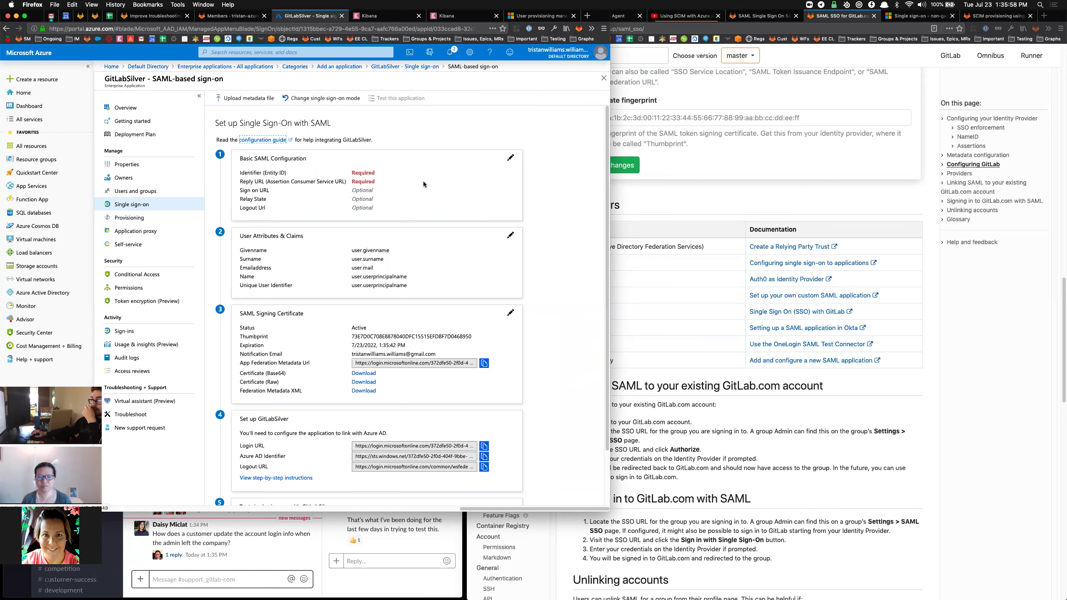
Set the Reply URL to GitLab's assertion consumer service (saml/callback) URL.
{"action": "left_click", "coordinate": [811, 199]}
{"action": "left_click", "coordinate": [759, 15]}
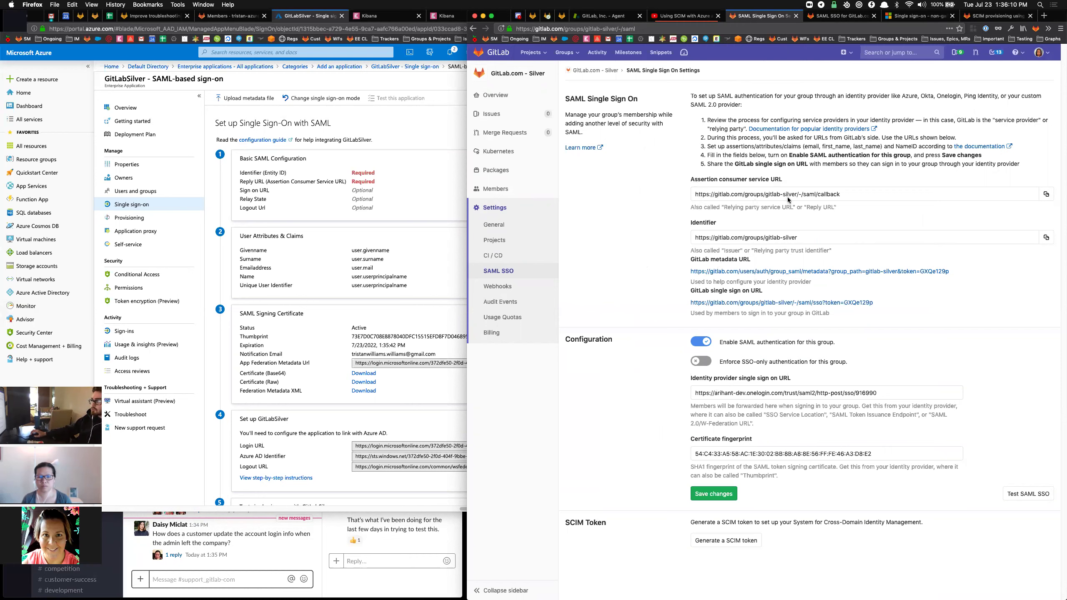
{"action": "left_click", "coordinate": [1046, 194]}
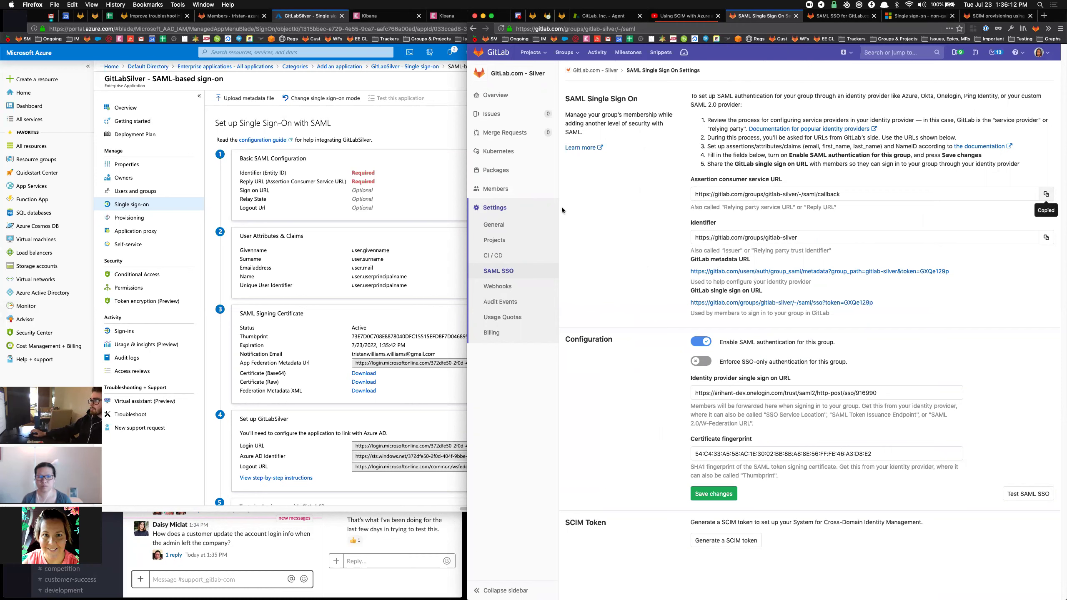
{"action": "left_click", "coordinate": [349, 185]}
{"action": "left_click", "coordinate": [511, 158]}
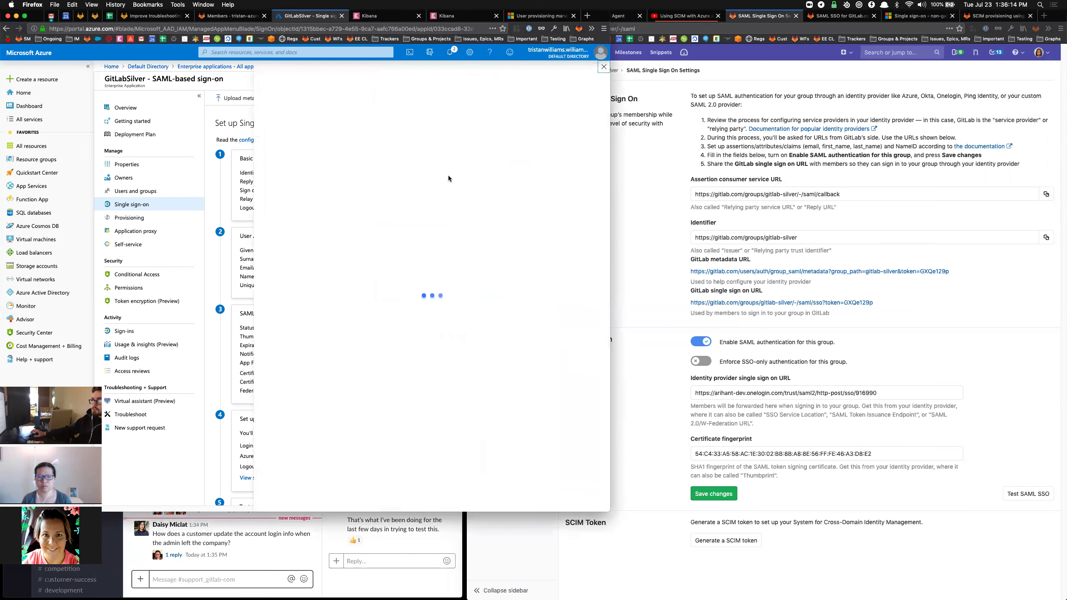
{"action": "left_click", "coordinate": [380, 186]}
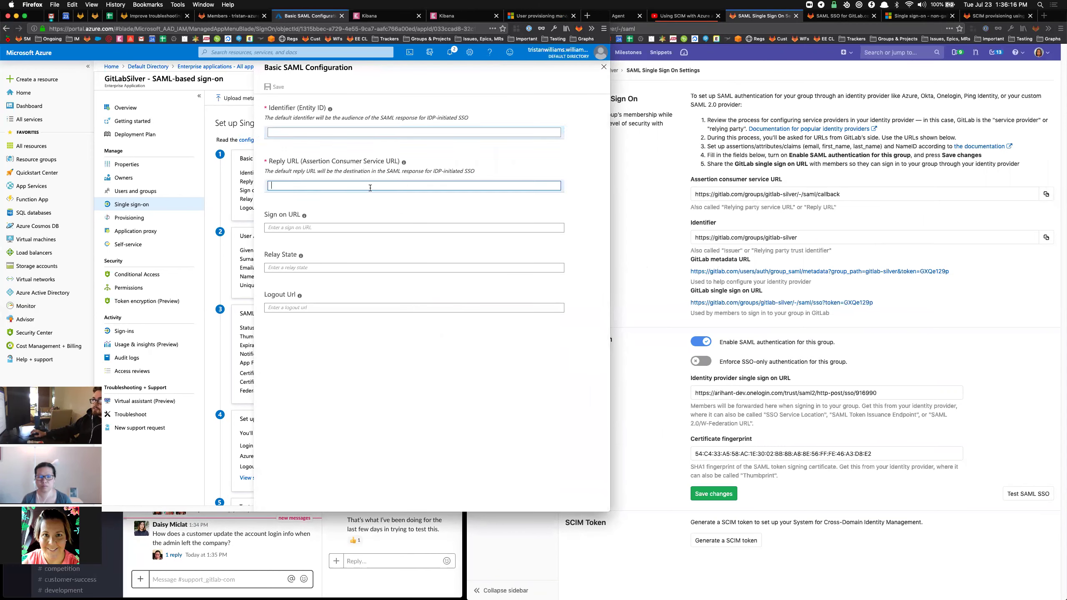
{"action": "key", "text": "super+v"}
Set the Identifier to the gitlab-silver group URL and save the basic SAML configuration.
{"action": "left_click", "coordinate": [845, 196]}
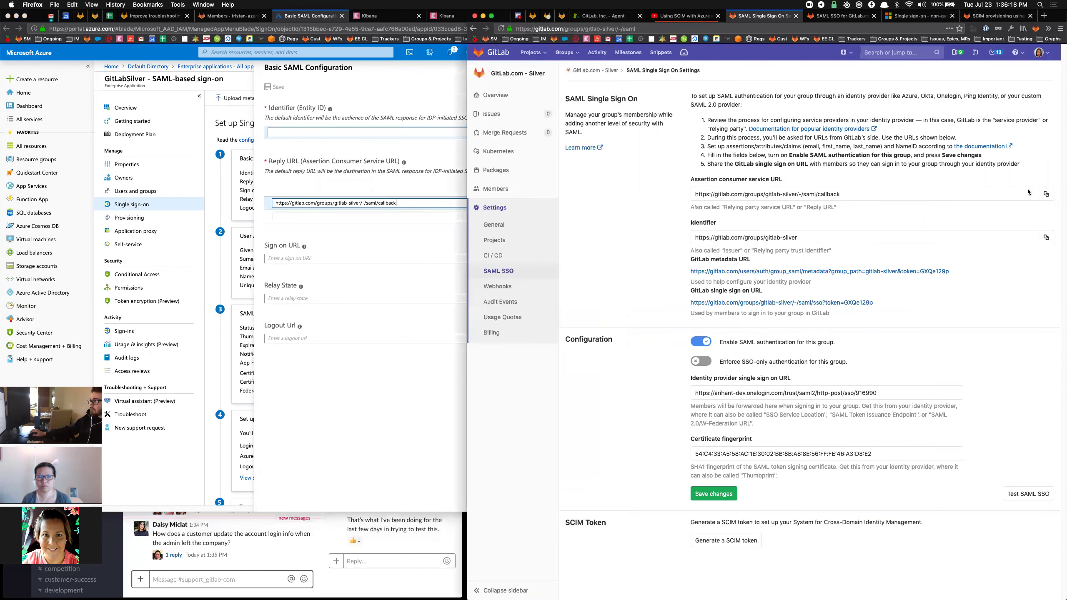
{"action": "left_click", "coordinate": [363, 189]}
{"action": "left_click", "coordinate": [363, 132]}
{"action": "key", "text": "super+v"}
{"action": "left_click", "coordinate": [276, 88]}
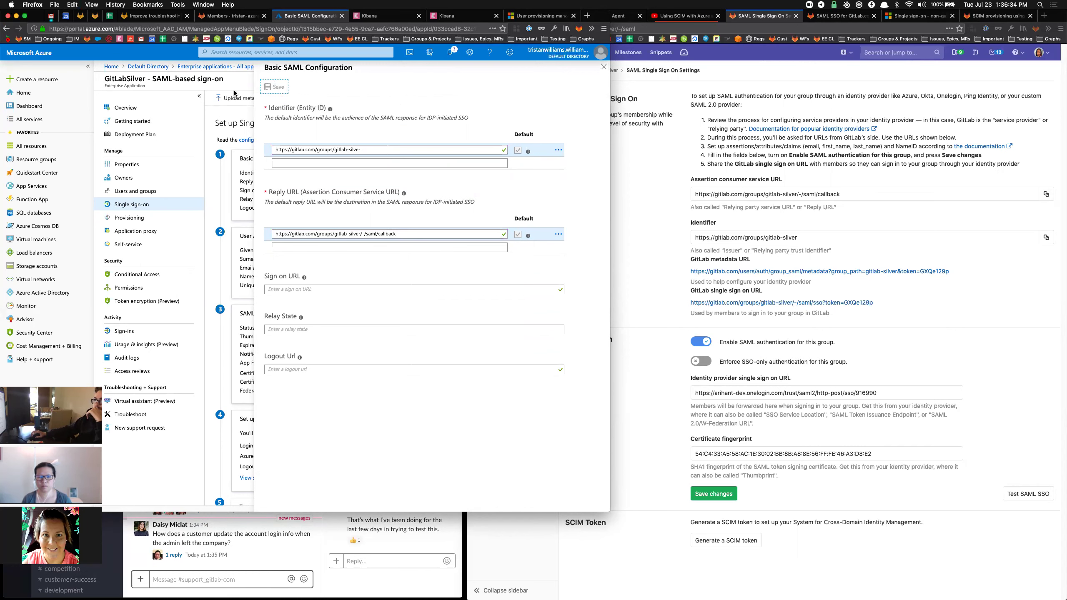
{"action": "left_click", "coordinate": [603, 67]}
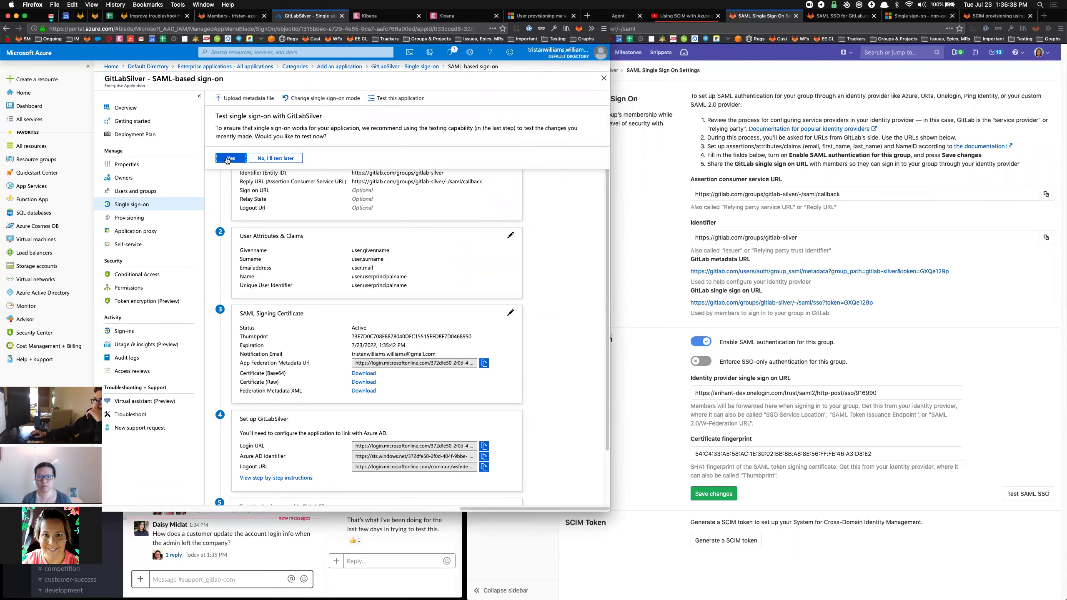
Skip the SSO test, review the Configuring GitLab docs section, and return to SAML settings.
{"action": "left_click", "coordinate": [291, 156]}
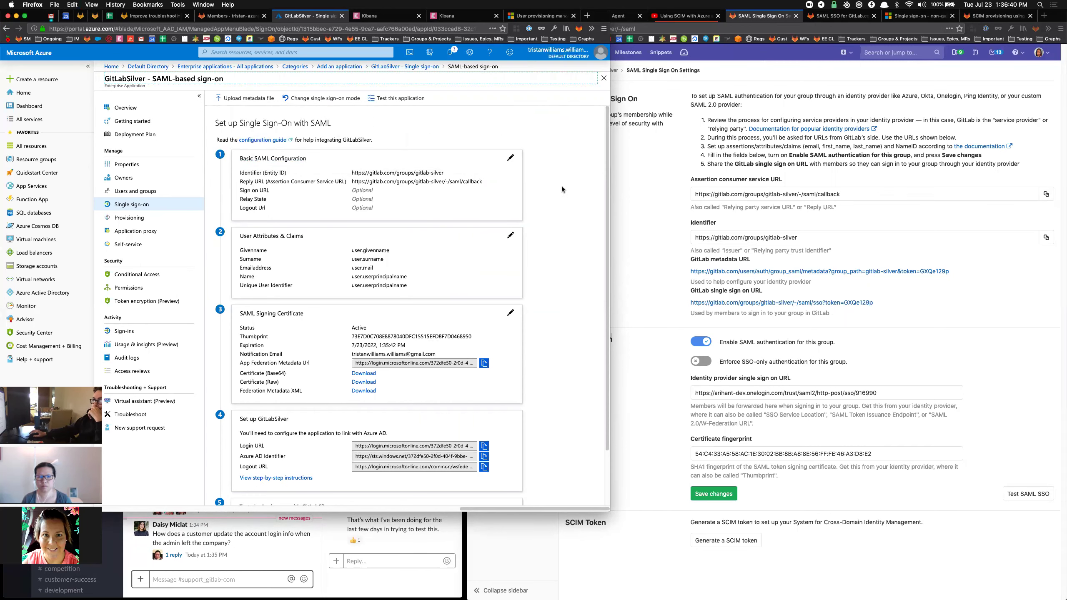
{"action": "left_click", "coordinate": [840, 15]}
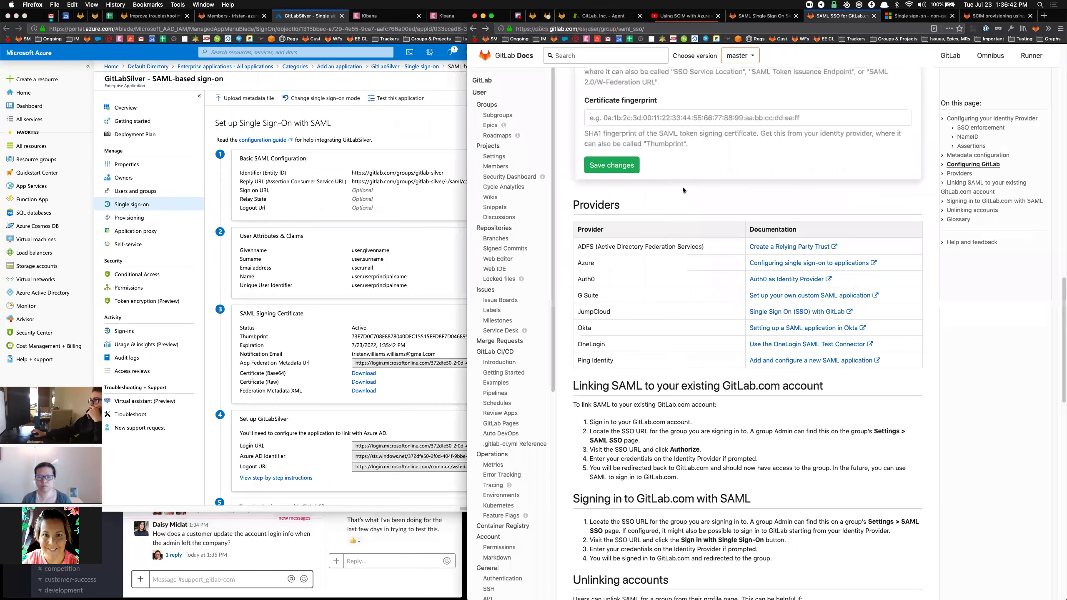
{"action": "scroll", "coordinate": [753, 203], "scroll_direction": "up", "scroll_amount": 1}
{"action": "scroll", "coordinate": [754, 204], "scroll_direction": "up", "scroll_amount": 8}
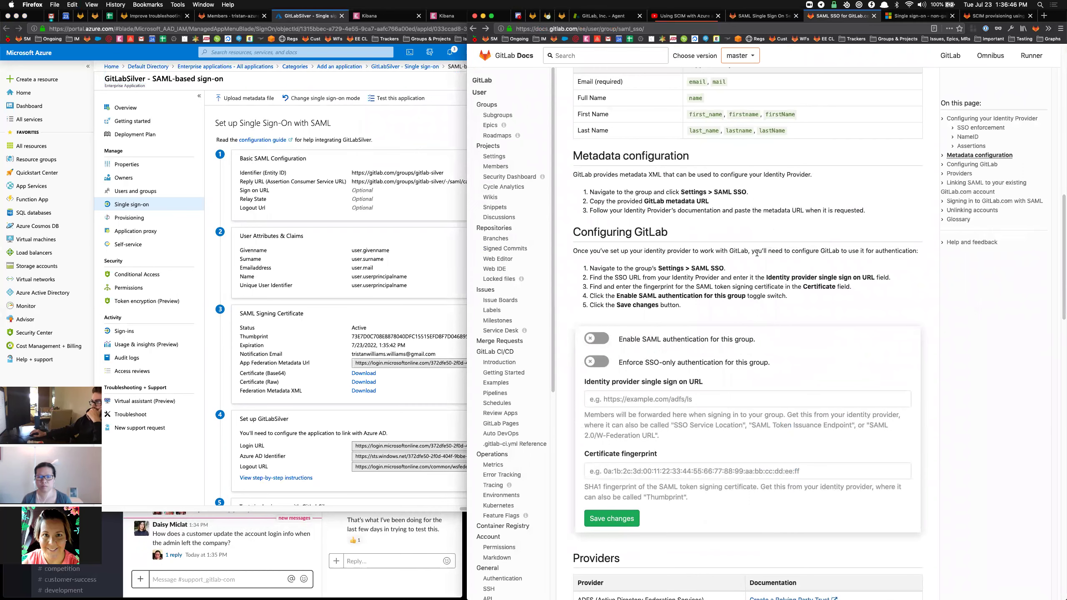
{"action": "scroll", "coordinate": [761, 251], "scroll_direction": "down", "scroll_amount": 3}
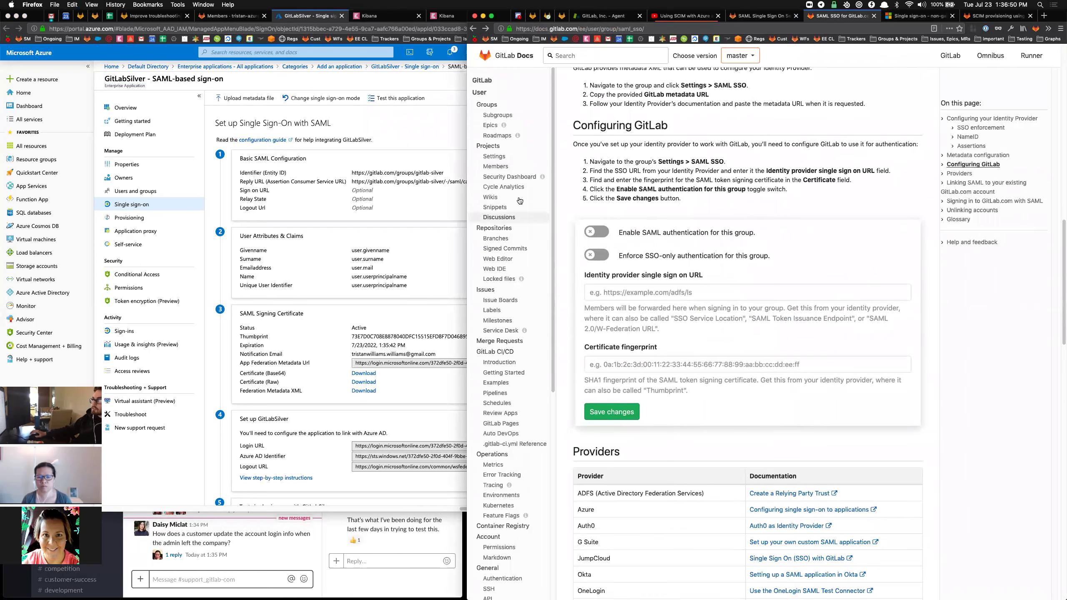
{"action": "left_click", "coordinate": [761, 16]}
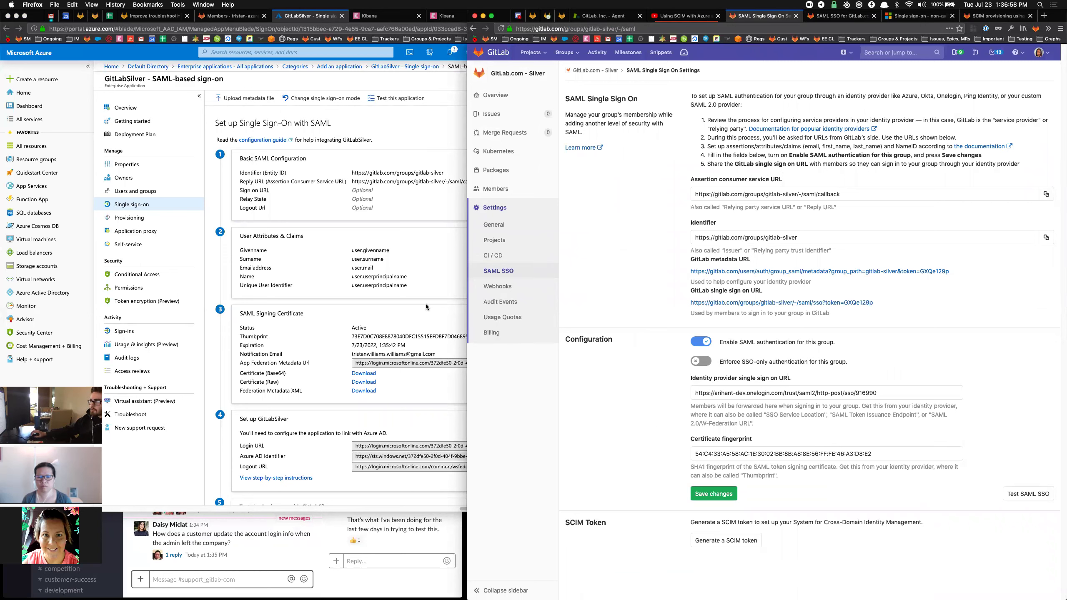
Replace GitLab's identity provider SSO URL with Azure's Login URL.
{"action": "left_click", "coordinate": [377, 301]}
{"action": "scroll", "coordinate": [504, 282], "scroll_direction": "down", "scroll_amount": 3}
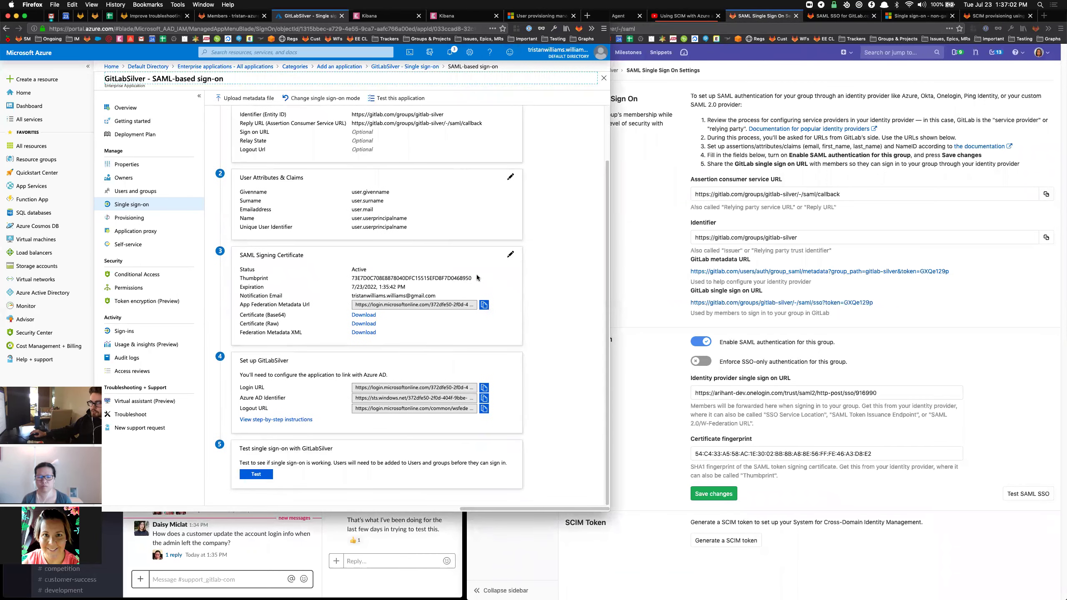
{"action": "left_click", "coordinate": [484, 389]}
{"action": "left_click", "coordinate": [793, 392]}
{"action": "key", "text": "ctrl+a"}
{"action": "key", "text": "ctrl+v"}
Replace GitLab's certificate fingerprint with Azure's signing-certificate thumbprint.
{"action": "left_click", "coordinate": [290, 357]}
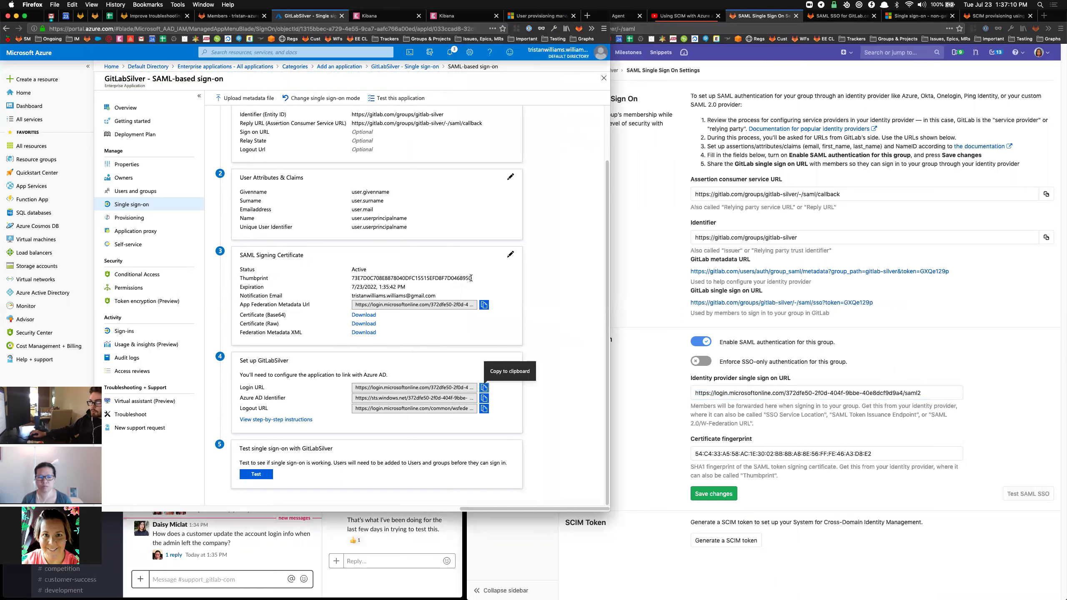
{"action": "left_click_drag", "start_coordinate": [471, 278], "coordinate": [420, 278]}
{"action": "left_click_drag", "start_coordinate": [352, 278], "coordinate": [472, 278]}
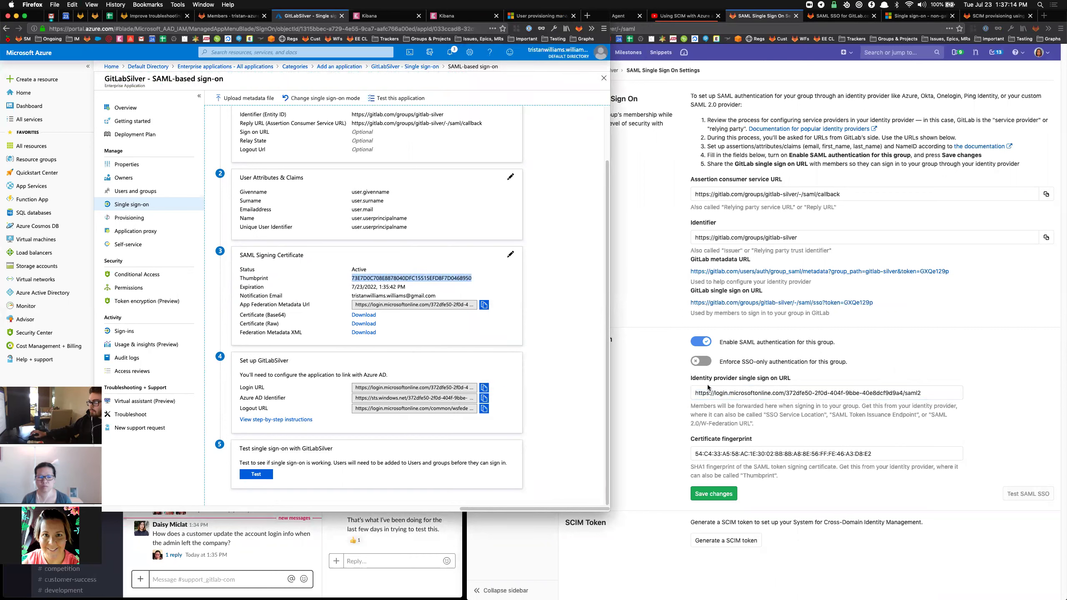
{"action": "left_click", "coordinate": [752, 454]}
{"action": "key", "text": "super+a"}
{"action": "key", "text": "super+v"}
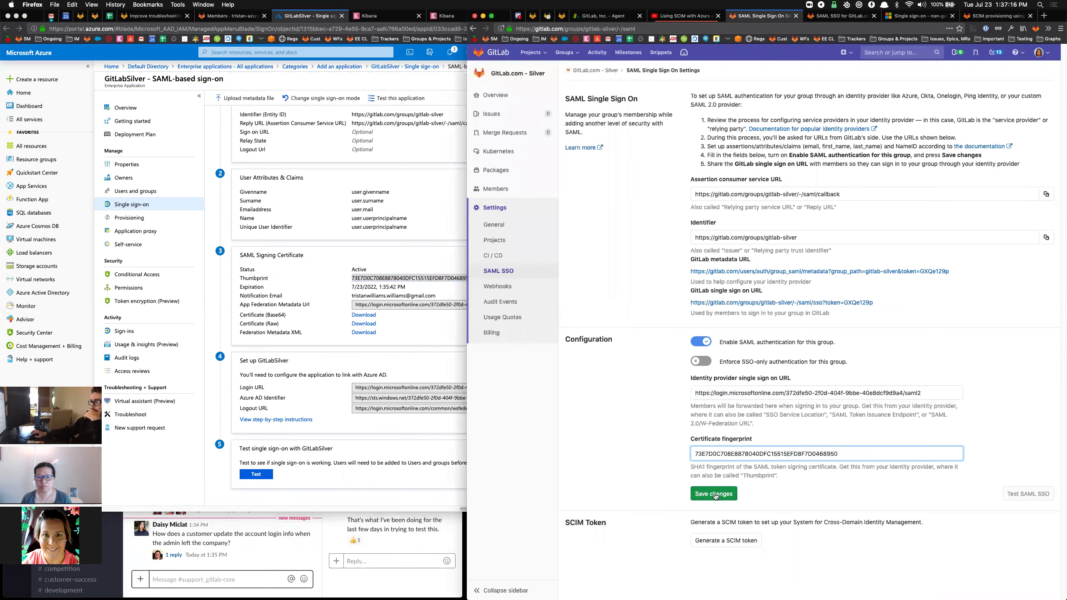
{"action": "left_click", "coordinate": [830, 17]}
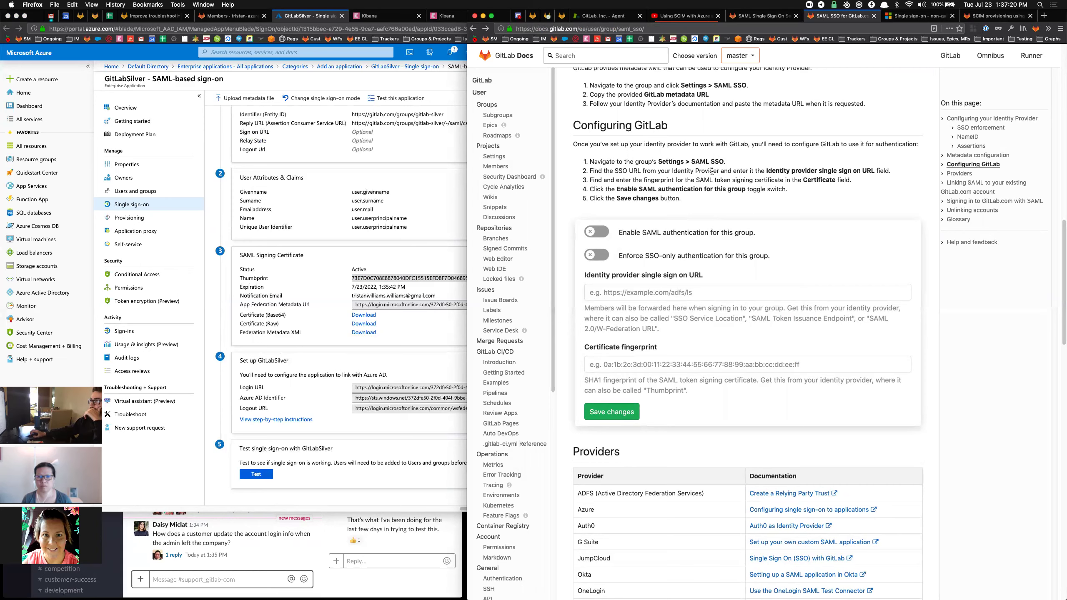
Review the GitLab SAML SSO docs alongside the group's SAML settings.
{"action": "scroll", "coordinate": [735, 170], "scroll_direction": "up", "scroll_amount": 15}
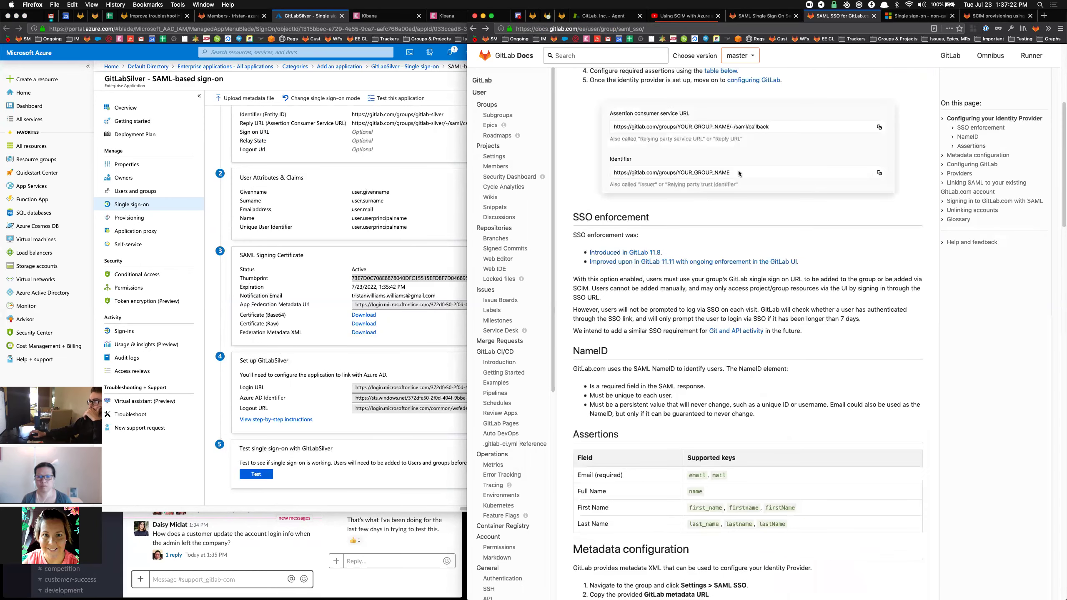
{"action": "scroll", "coordinate": [740, 177], "scroll_direction": "up", "scroll_amount": 3}
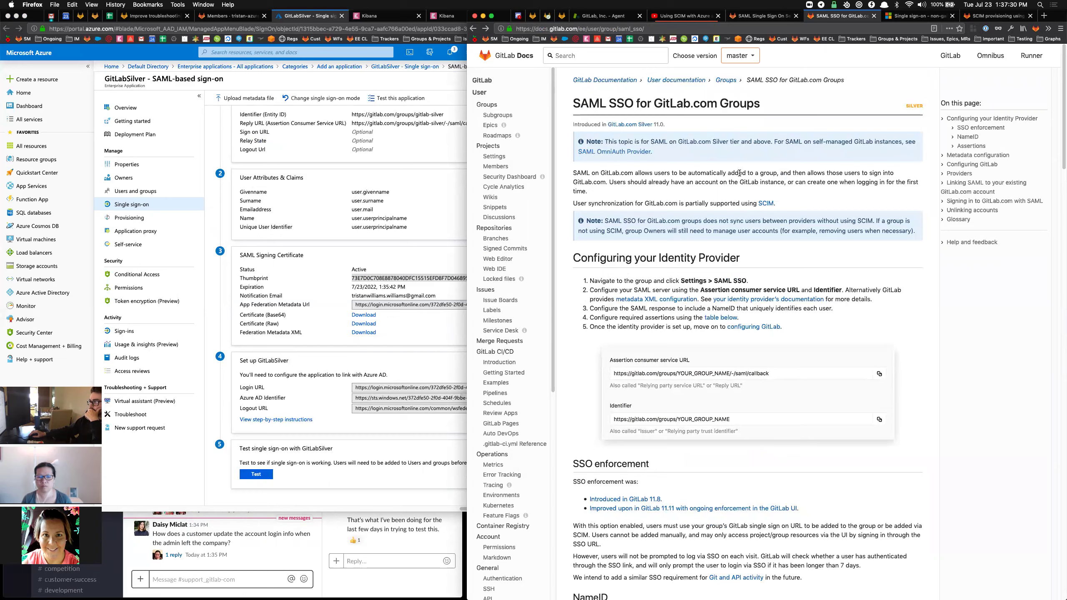
{"action": "scroll", "coordinate": [739, 173], "scroll_direction": "down", "scroll_amount": 5}
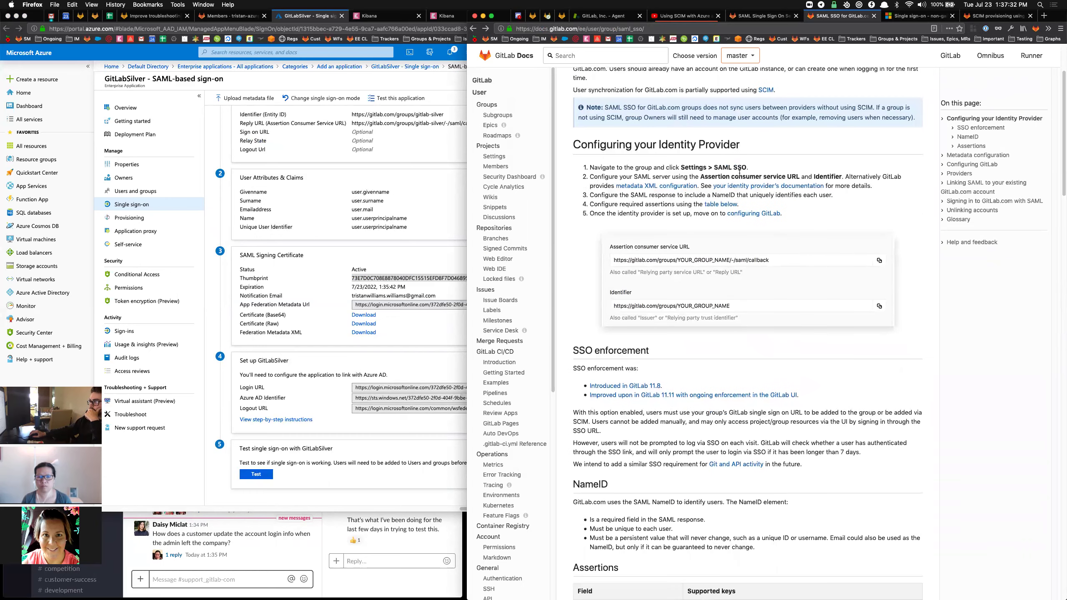
{"action": "left_click", "coordinate": [771, 14]}
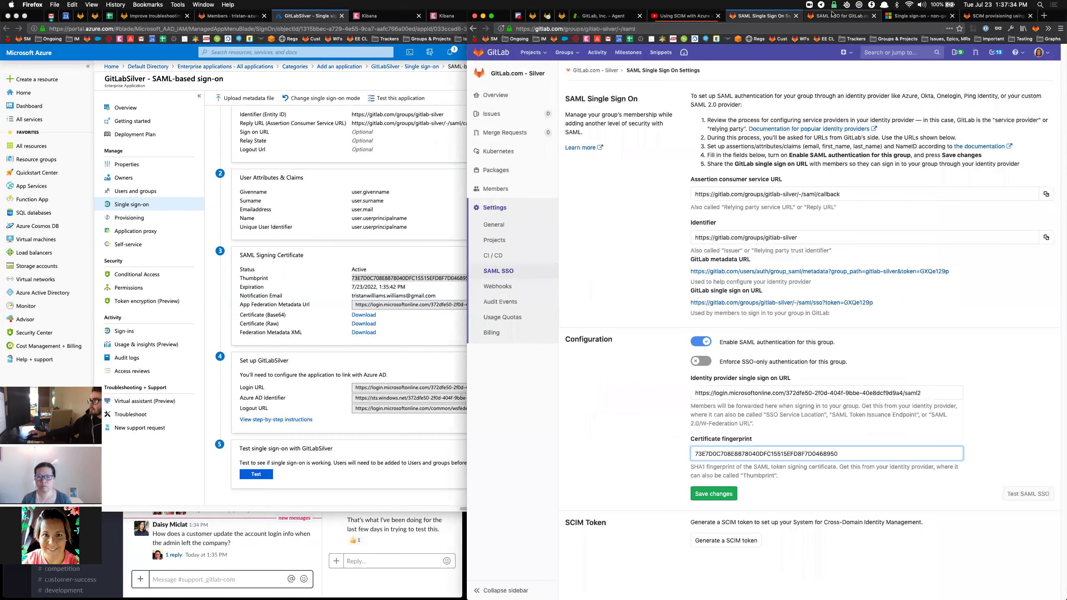
{"action": "left_click", "coordinate": [838, 15]}
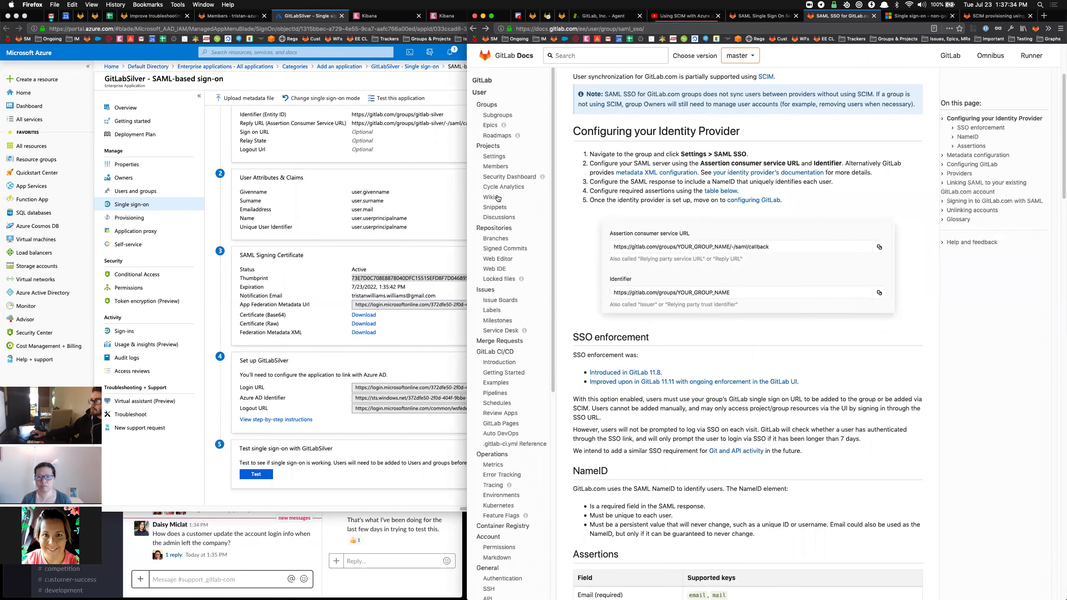
Save the gitlab-silver group's SAML settings.
{"action": "left_click", "coordinate": [215, 299]}
{"action": "left_click", "coordinate": [763, 15]}
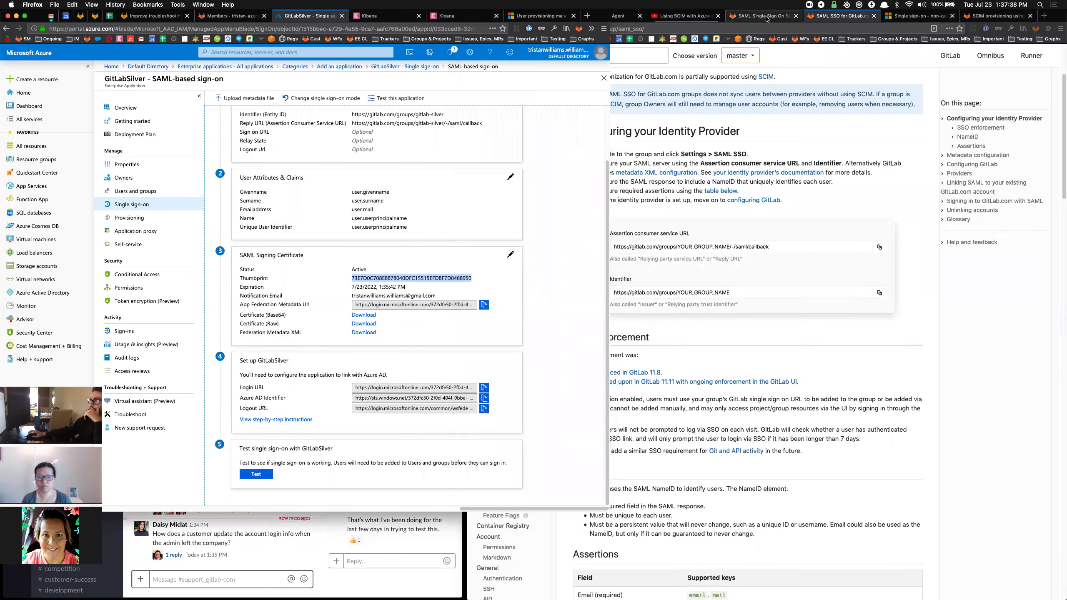
{"action": "key", "text": "Return"}
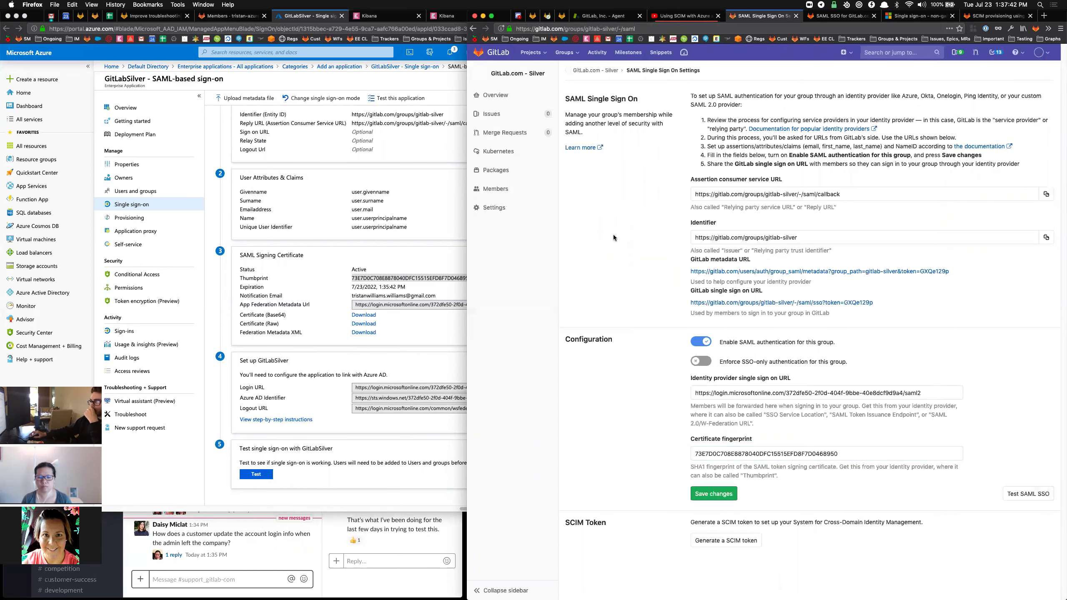
Read the docs' NameID requirement step and return to the Azure SAML setup page.
{"action": "left_click", "coordinate": [819, 20]}
{"action": "scroll", "coordinate": [741, 282], "scroll_direction": "up", "scroll_amount": 5}
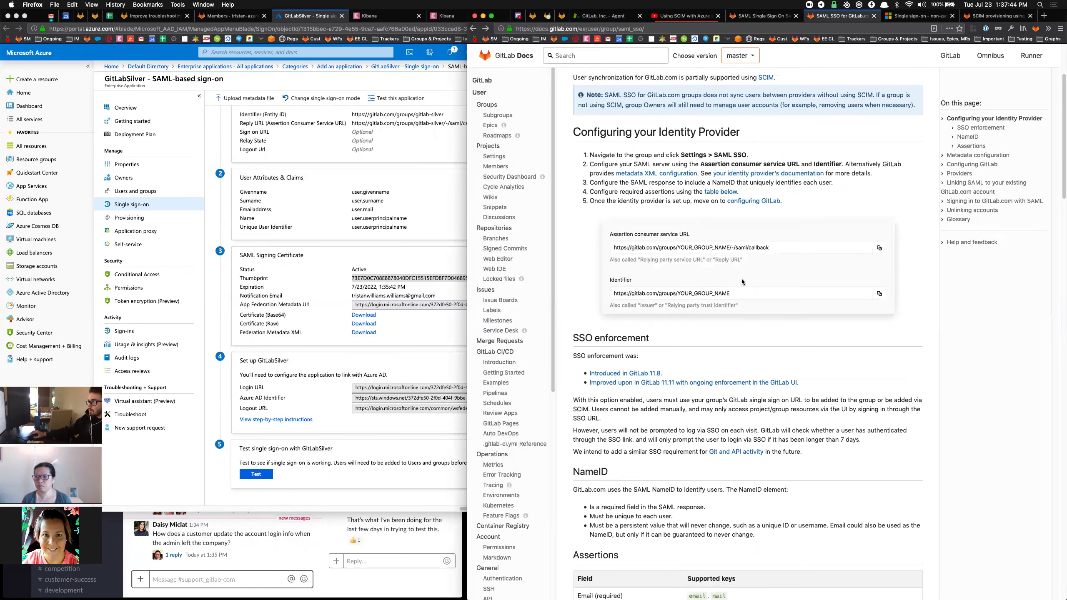
{"action": "triple_click", "coordinate": [721, 295]}
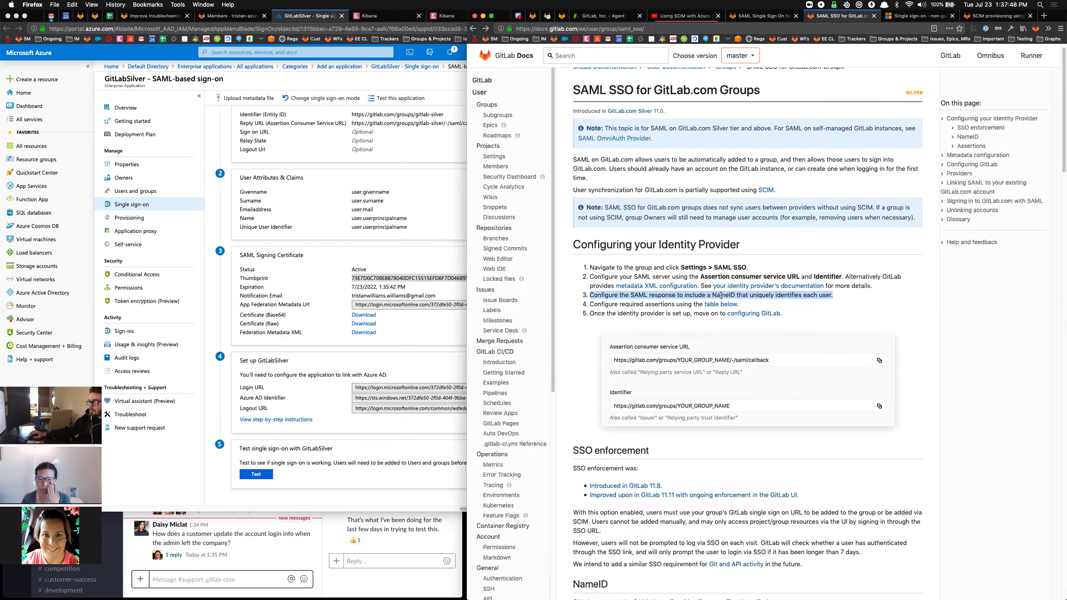
{"action": "left_click", "coordinate": [406, 385]}
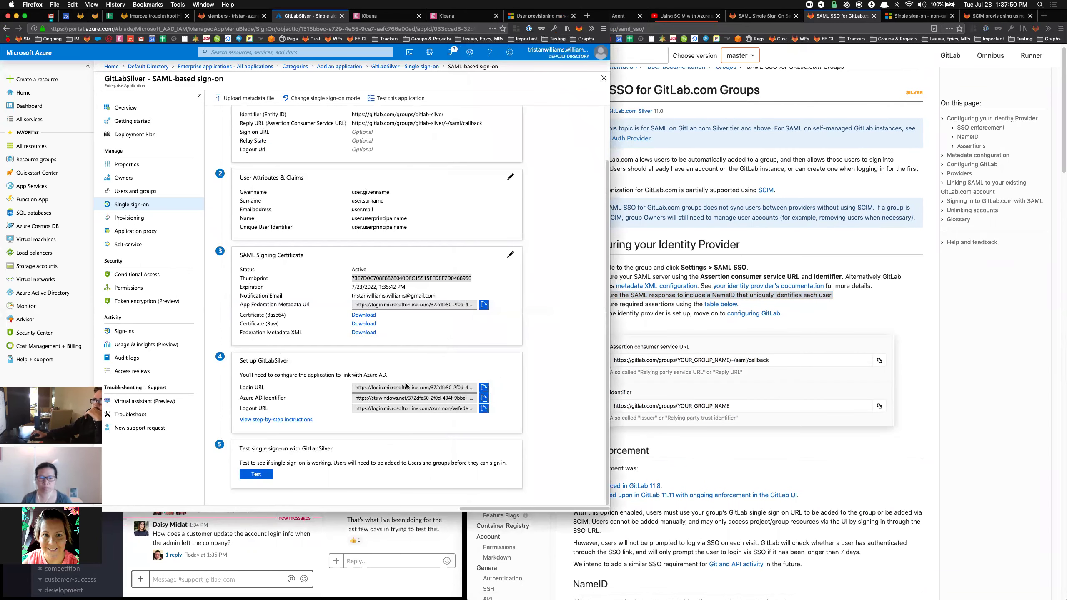
{"action": "scroll", "coordinate": [543, 316], "scroll_direction": "up", "scroll_amount": 3}
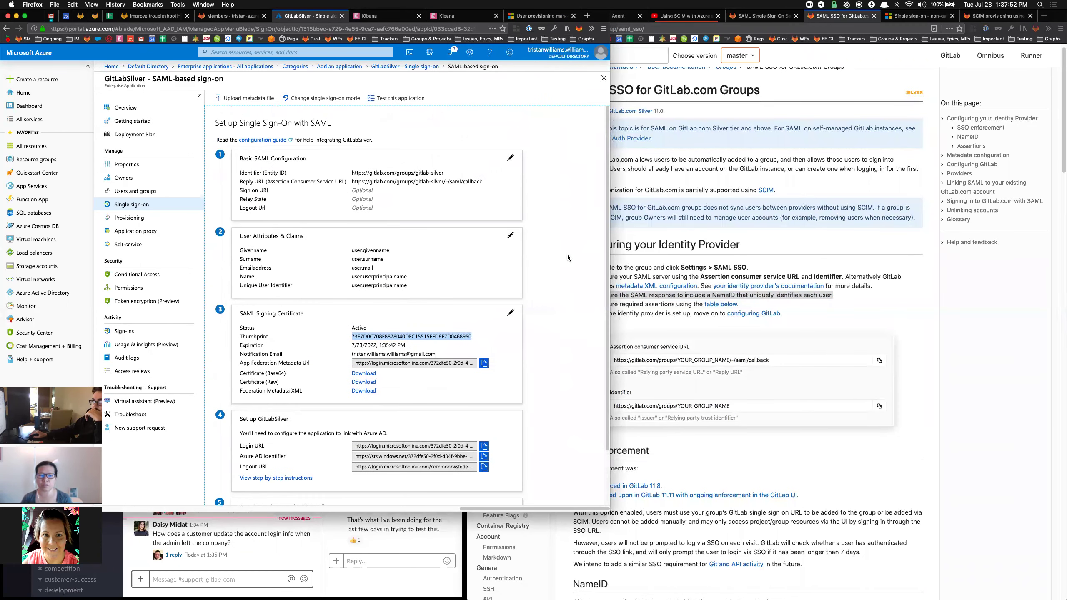
Open the Name identifier claim in User Attributes & Claims for editing.
{"action": "left_click", "coordinate": [511, 235]}
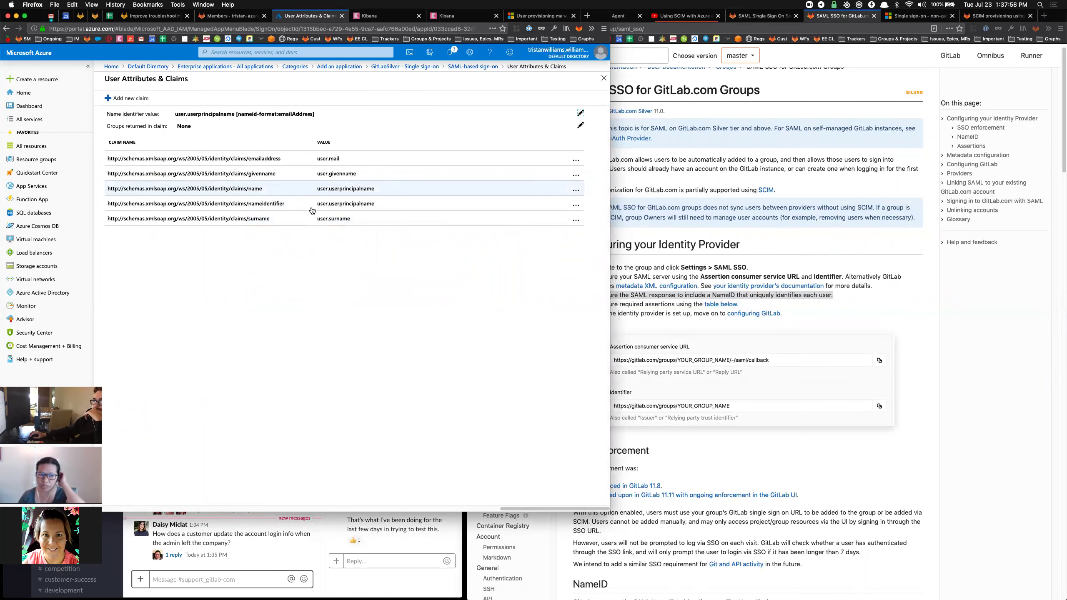
{"action": "left_click", "coordinate": [580, 112]}
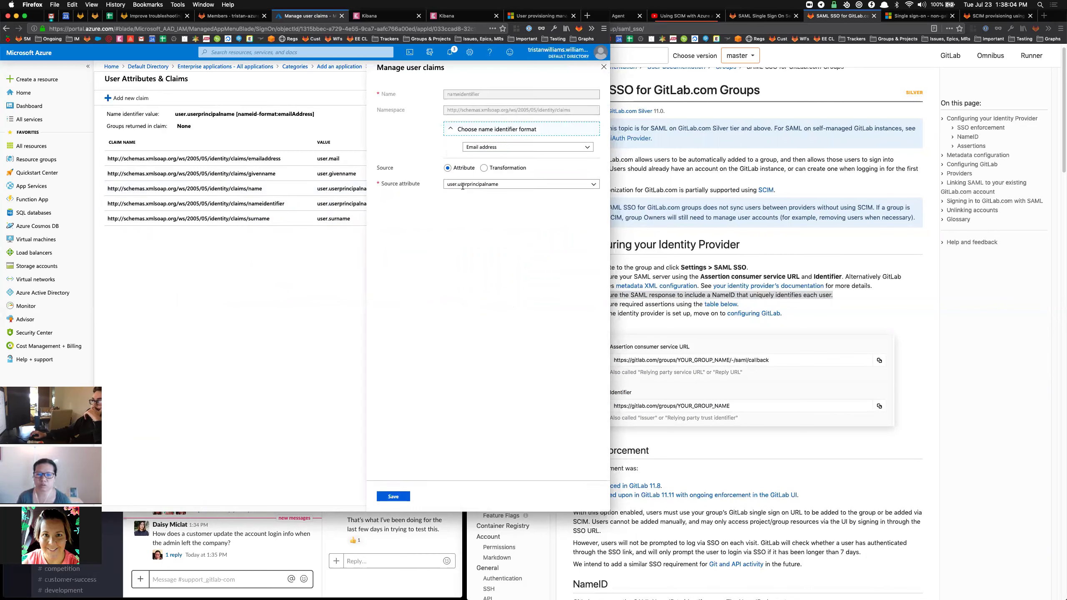
{"action": "left_click", "coordinate": [481, 185]}
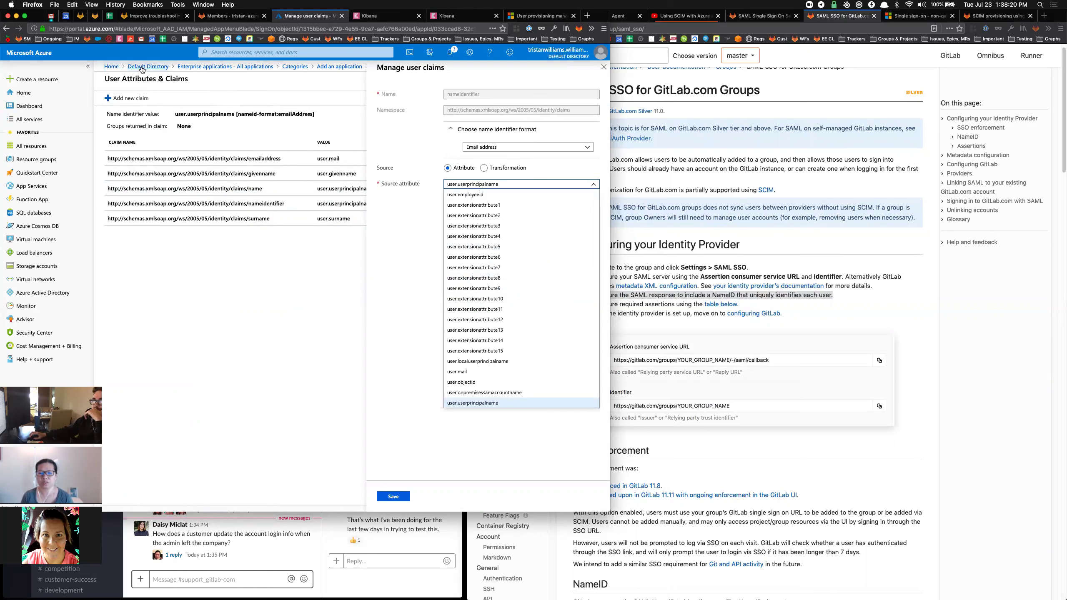
Duplicate the portal tab and open the Azure Active Directory overview in it.
{"action": "right_click", "coordinate": [310, 15]}
{"action": "left_click", "coordinate": [322, 43]}
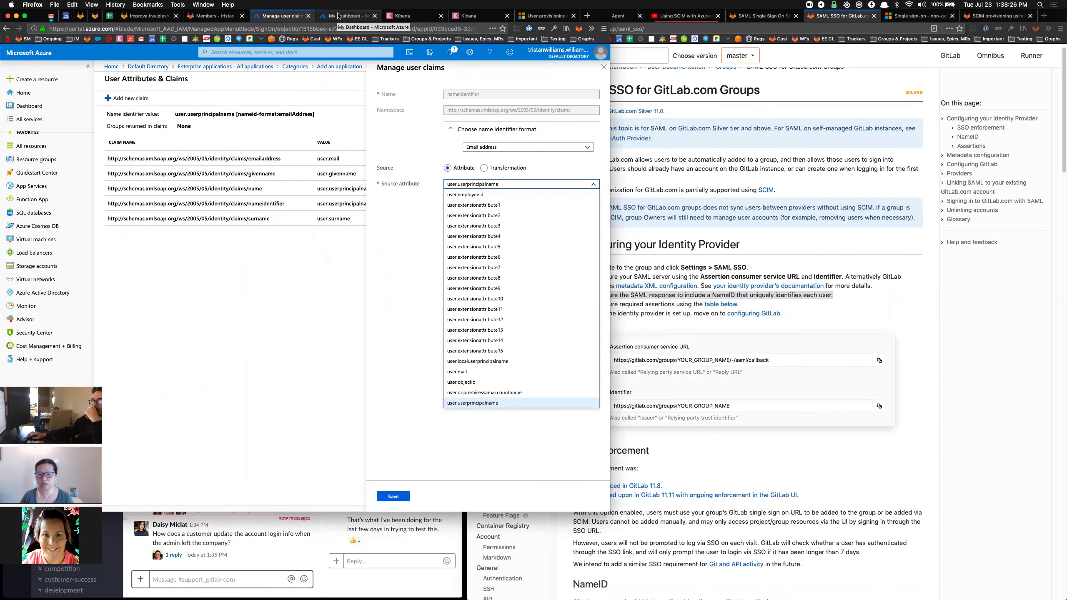
{"action": "left_click", "coordinate": [339, 15]}
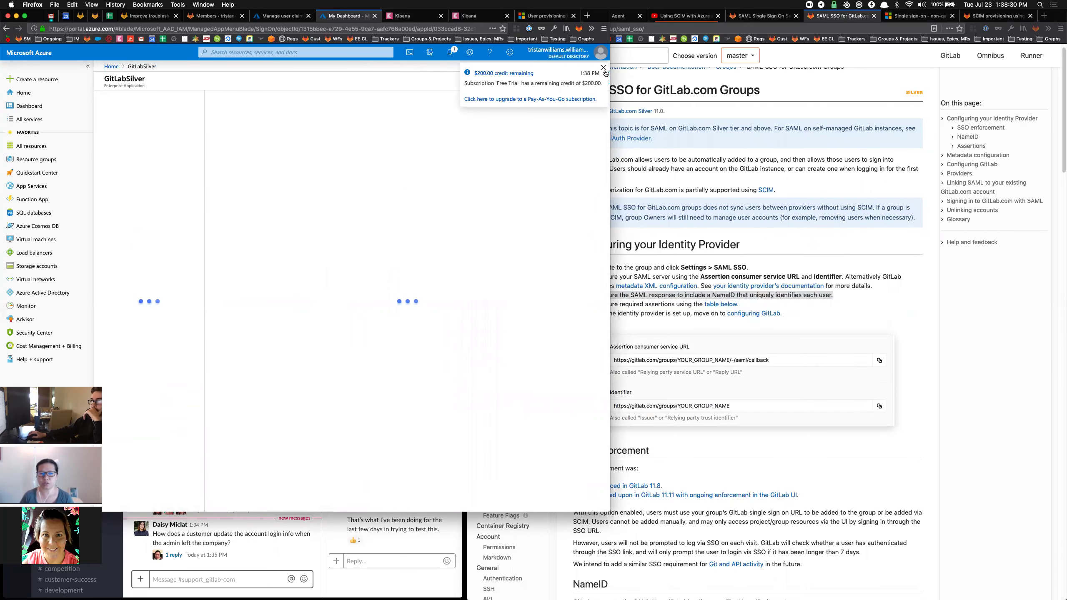
{"action": "left_click", "coordinate": [112, 67]}
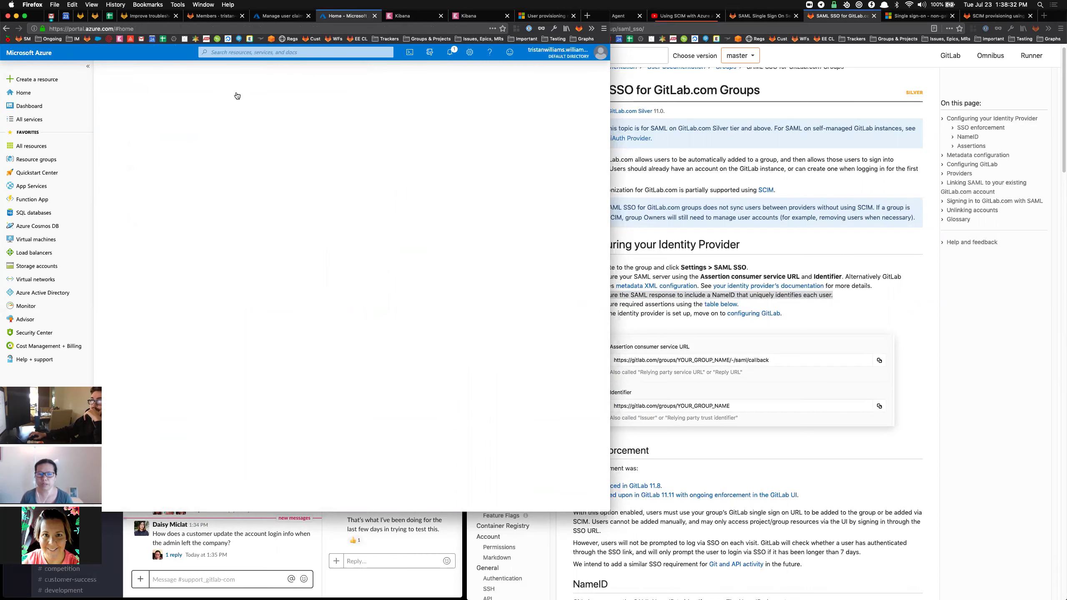
{"action": "left_click", "coordinate": [30, 292]}
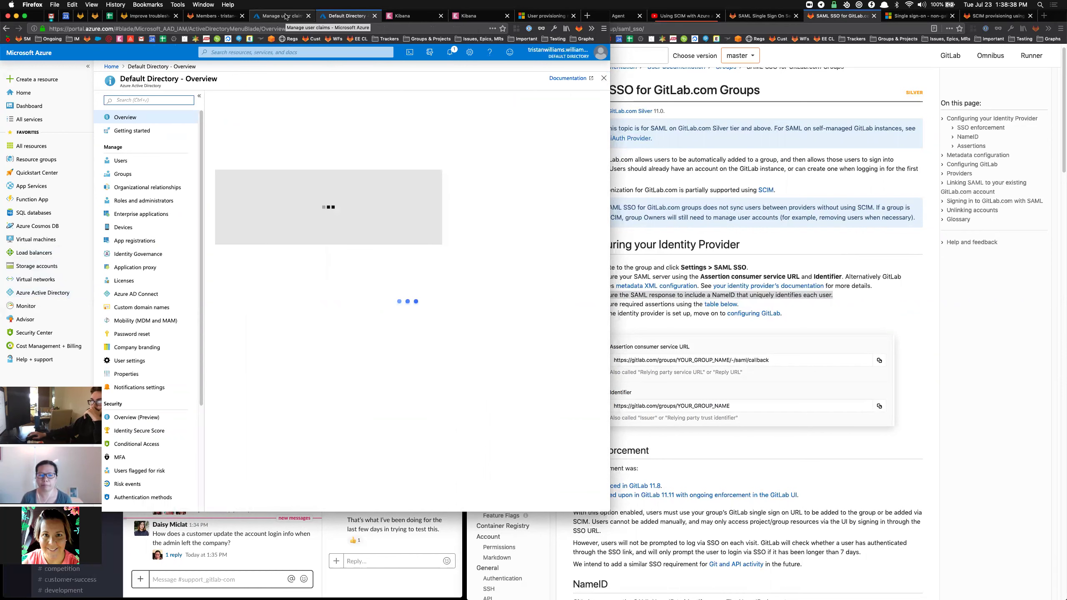
Set the Name identifier source attribute to user.objectid and save it.
{"action": "left_click", "coordinate": [286, 17]}
{"action": "left_click", "coordinate": [467, 383]}
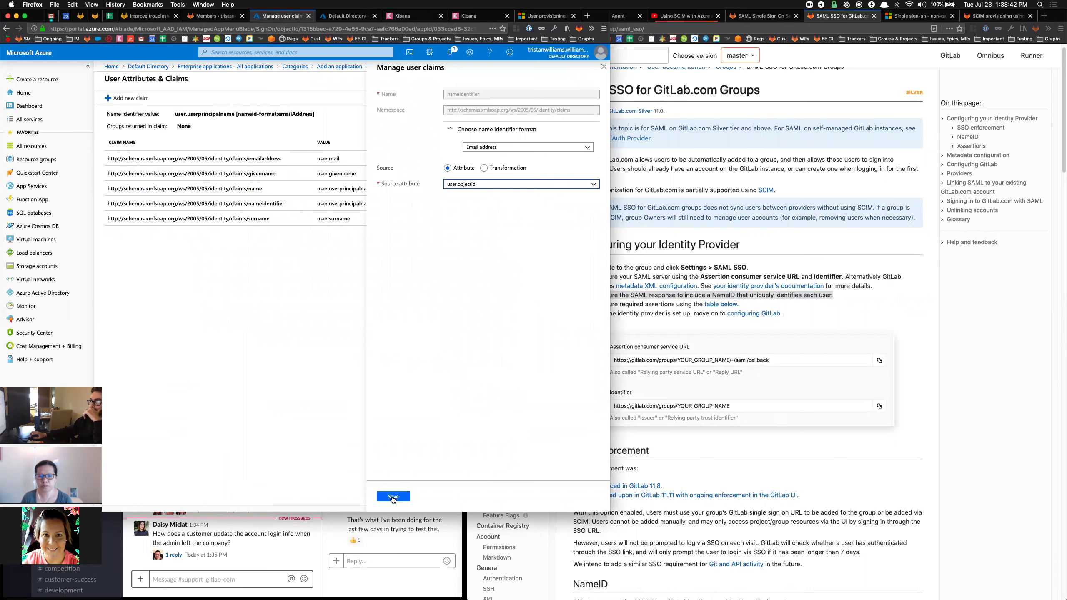
{"action": "left_click", "coordinate": [393, 497]}
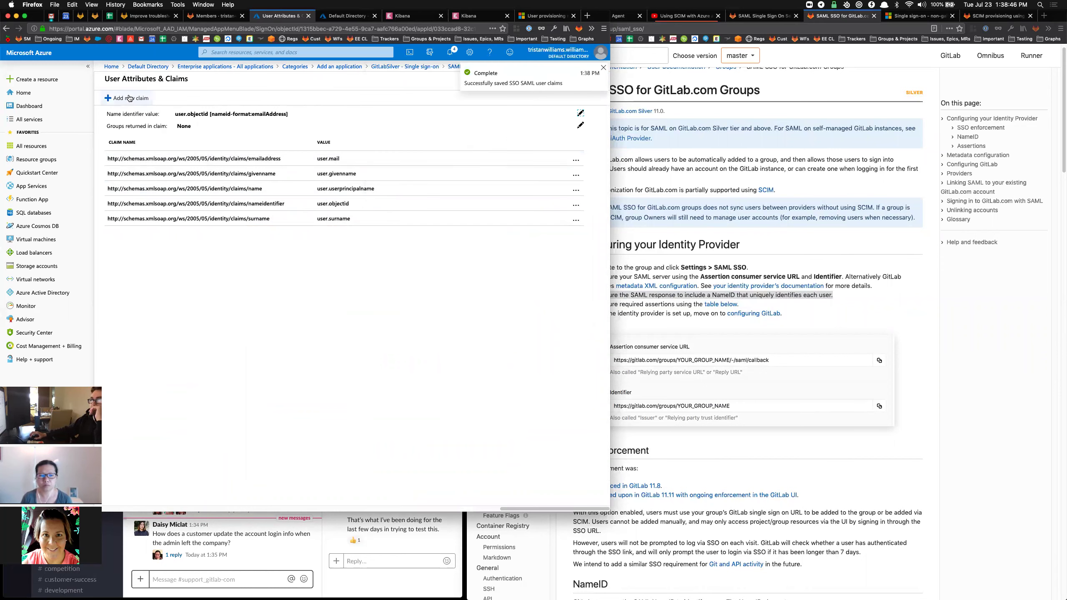
{"action": "left_click", "coordinate": [687, 168]}
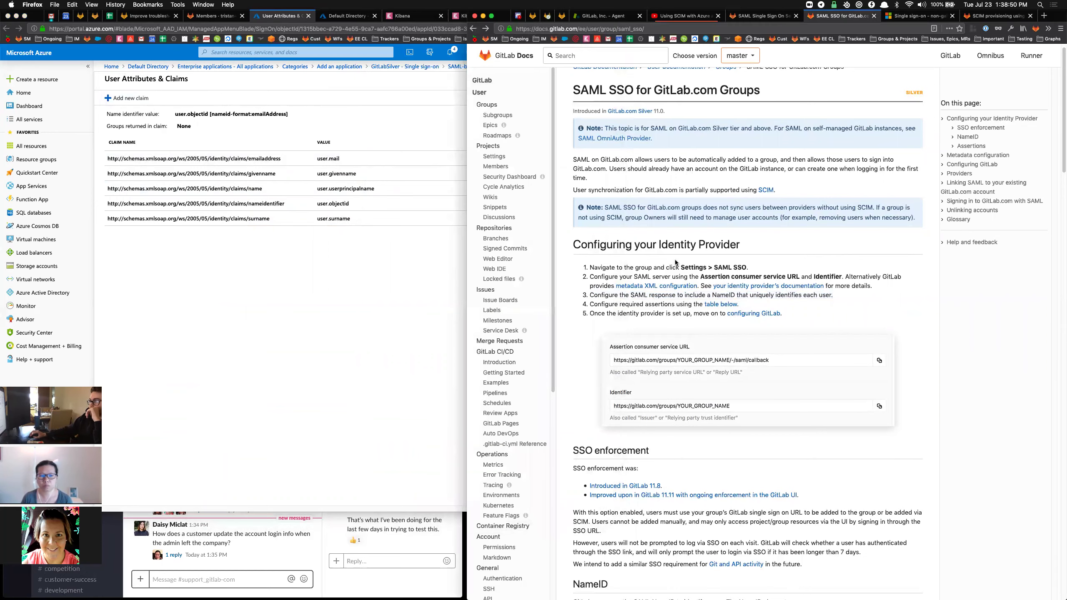
{"action": "left_click", "coordinate": [711, 308]}
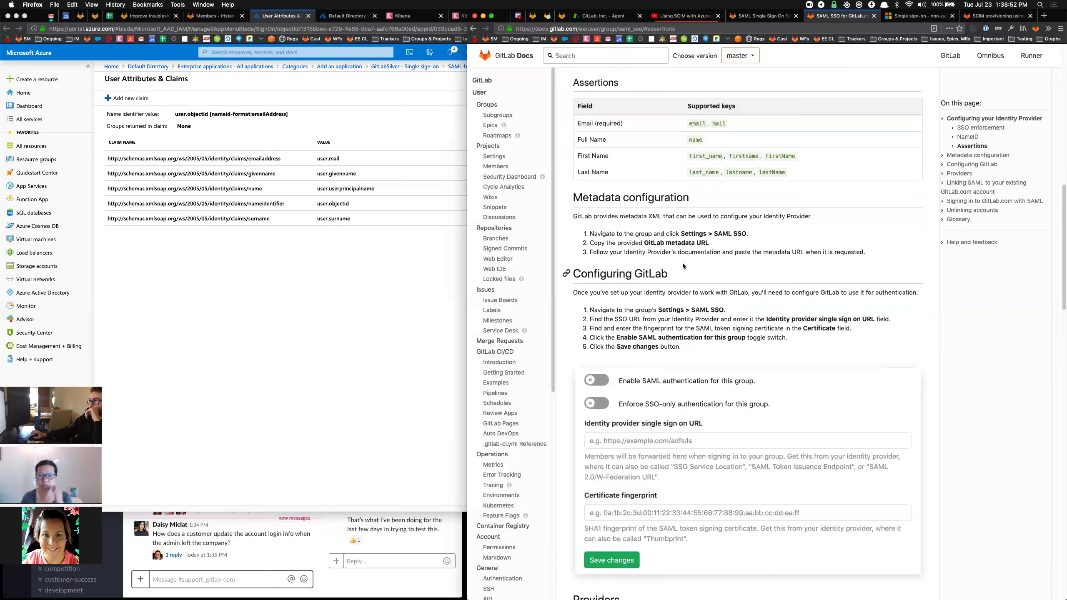
Review the GitLab docs' NameID and Assertions guidance, then return to the Azure claims list.
{"action": "scroll", "coordinate": [688, 257], "scroll_direction": "up", "scroll_amount": 20}
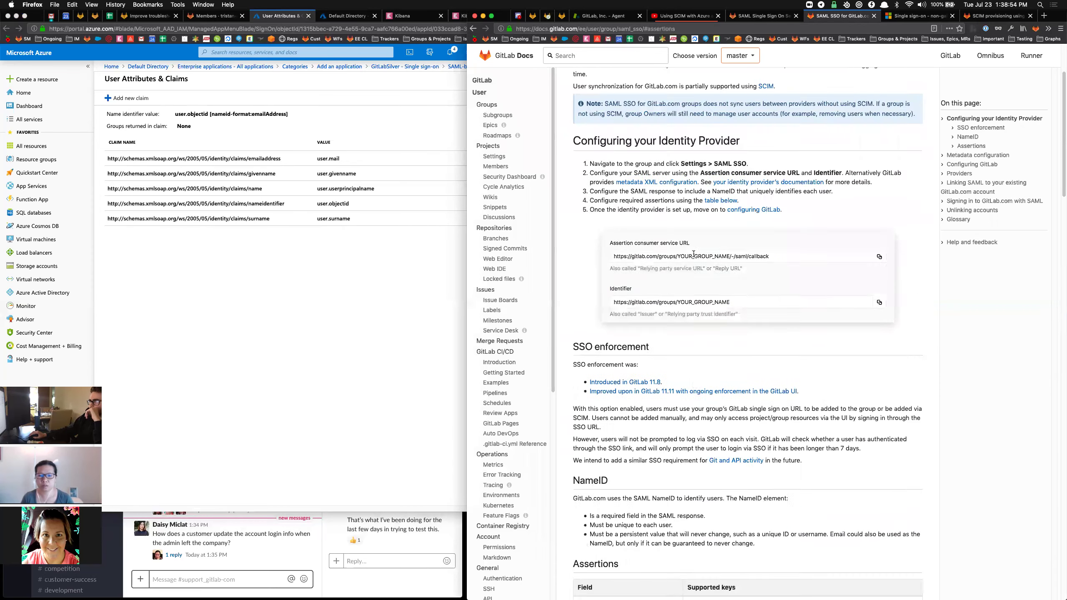
{"action": "scroll", "coordinate": [694, 254], "scroll_direction": "down", "scroll_amount": 10}
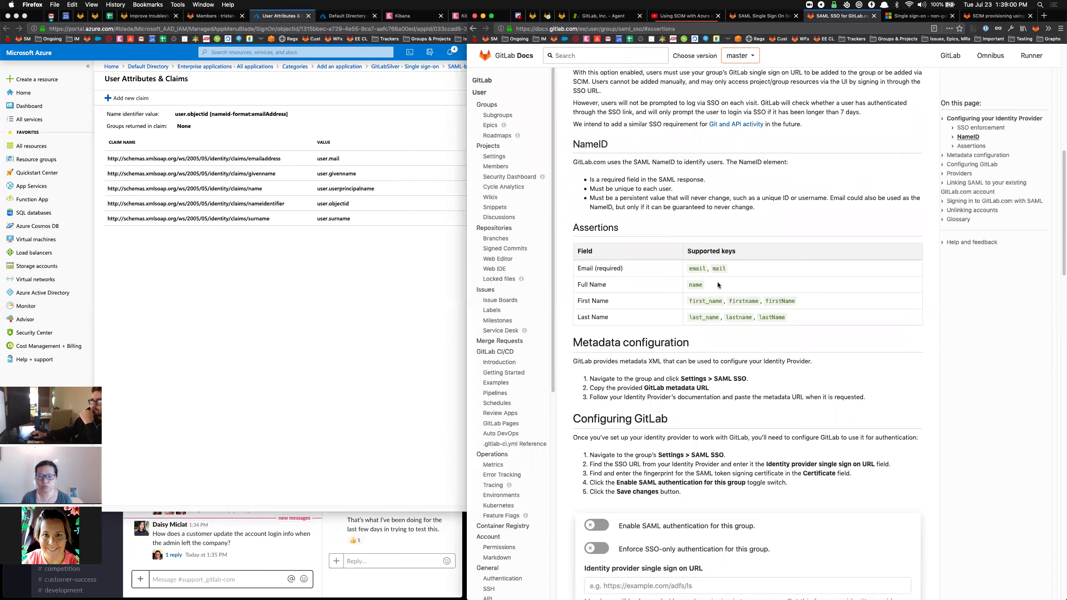
{"action": "left_click", "coordinate": [233, 265]}
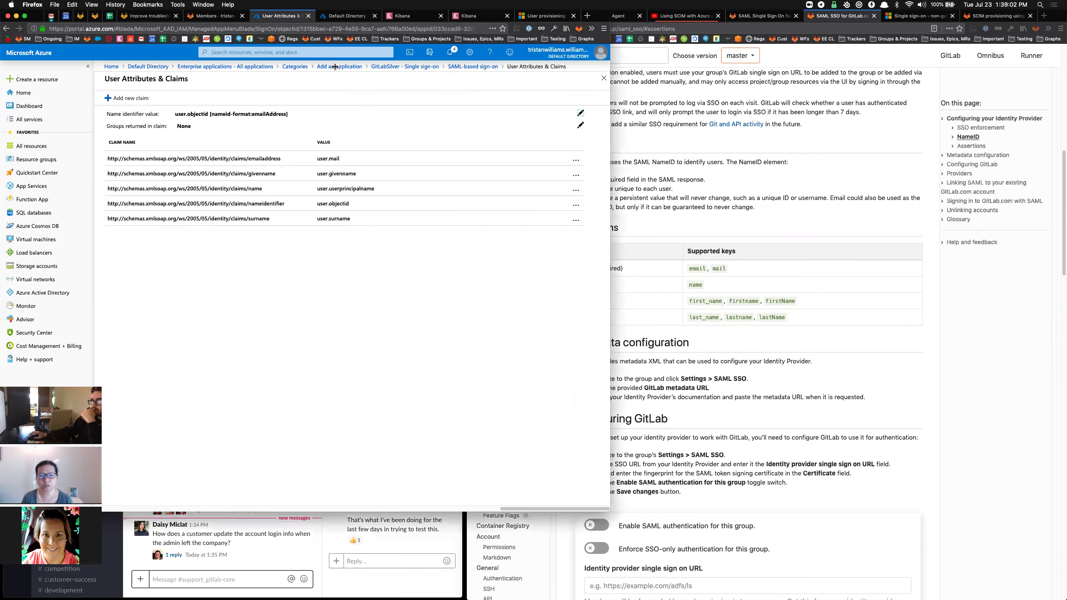
{"action": "left_click", "coordinate": [388, 67]}
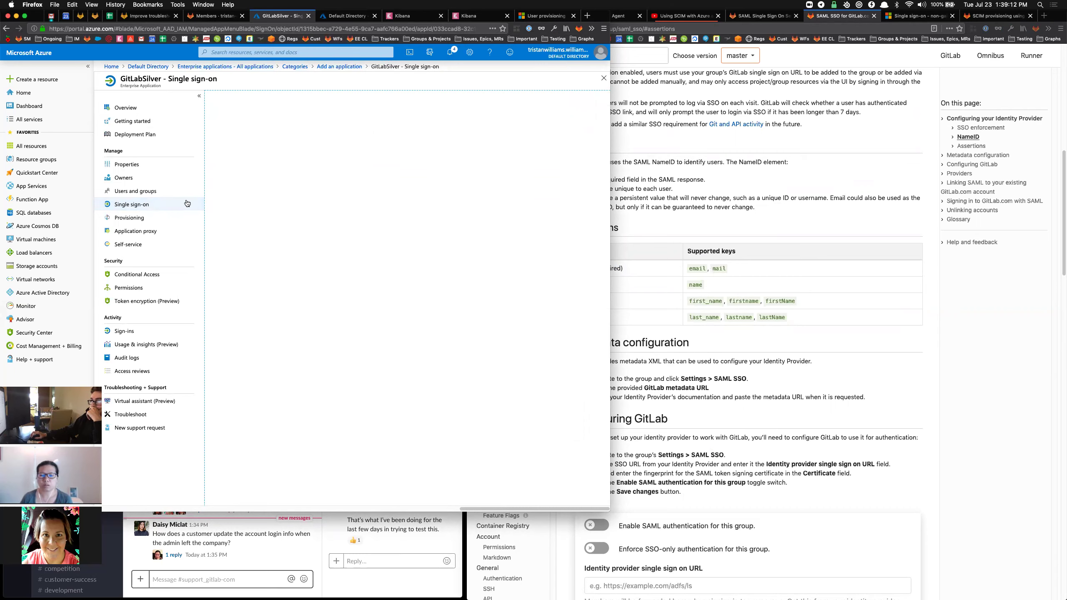
{"action": "left_click", "coordinate": [145, 205]}
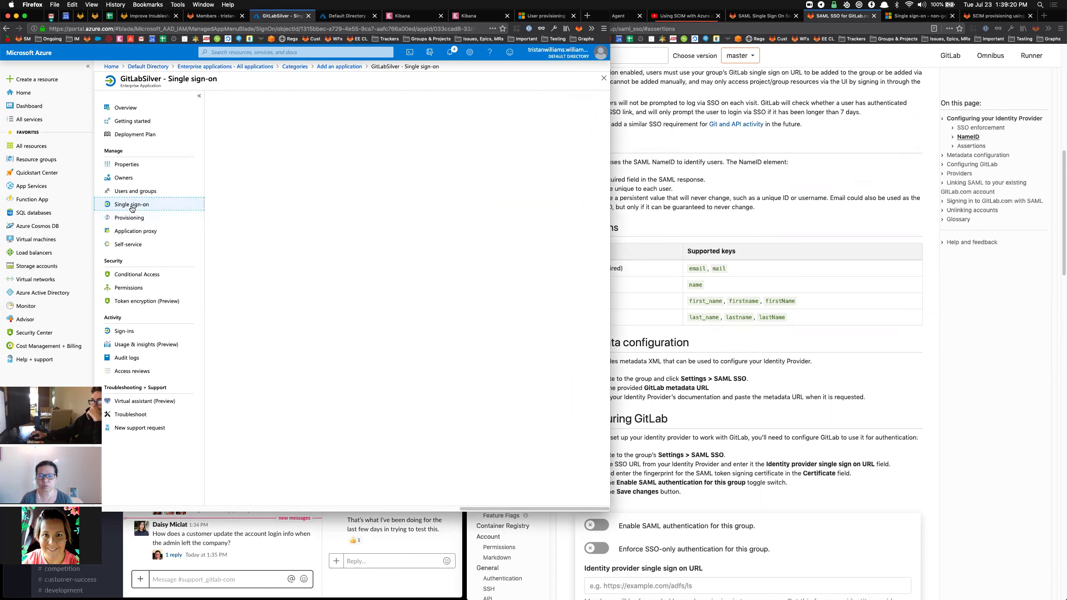
{"action": "left_click", "coordinate": [125, 219]}
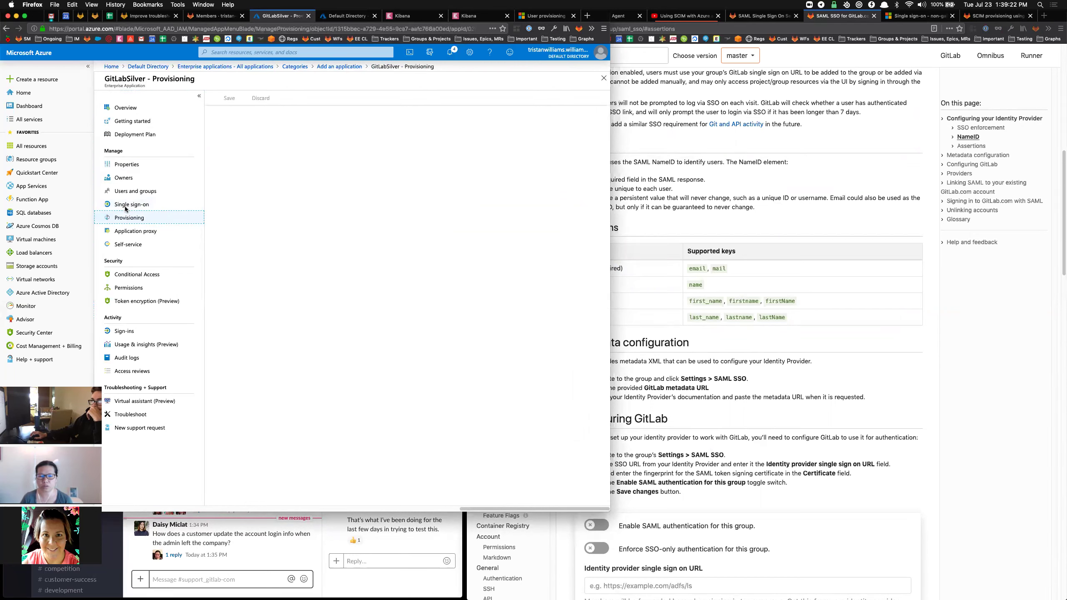
{"action": "left_click", "coordinate": [125, 205]}
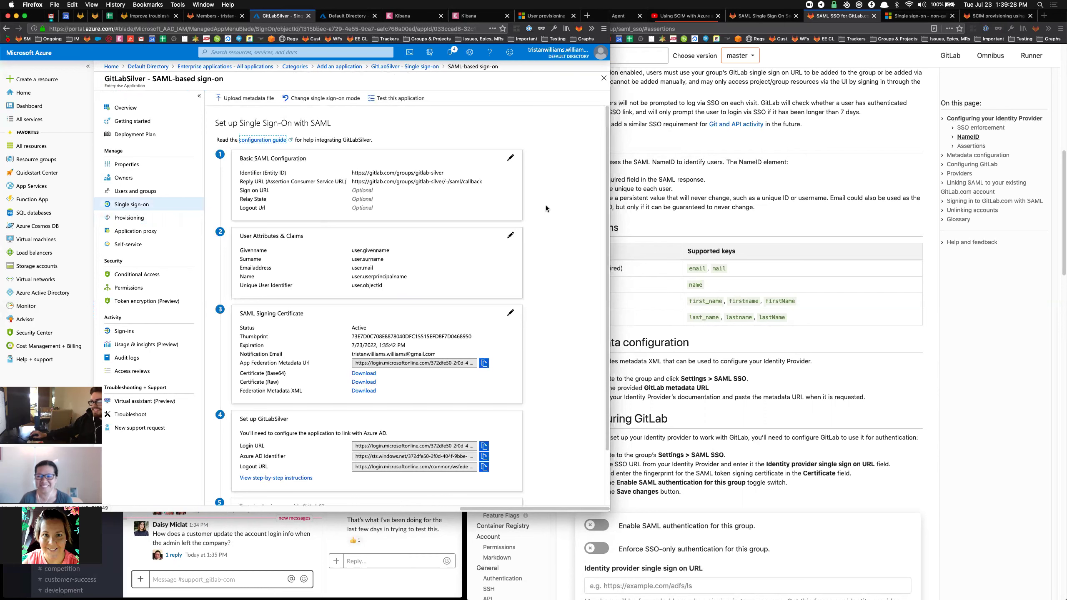
{"action": "scroll", "coordinate": [575, 224], "scroll_direction": "down", "scroll_amount": 1}
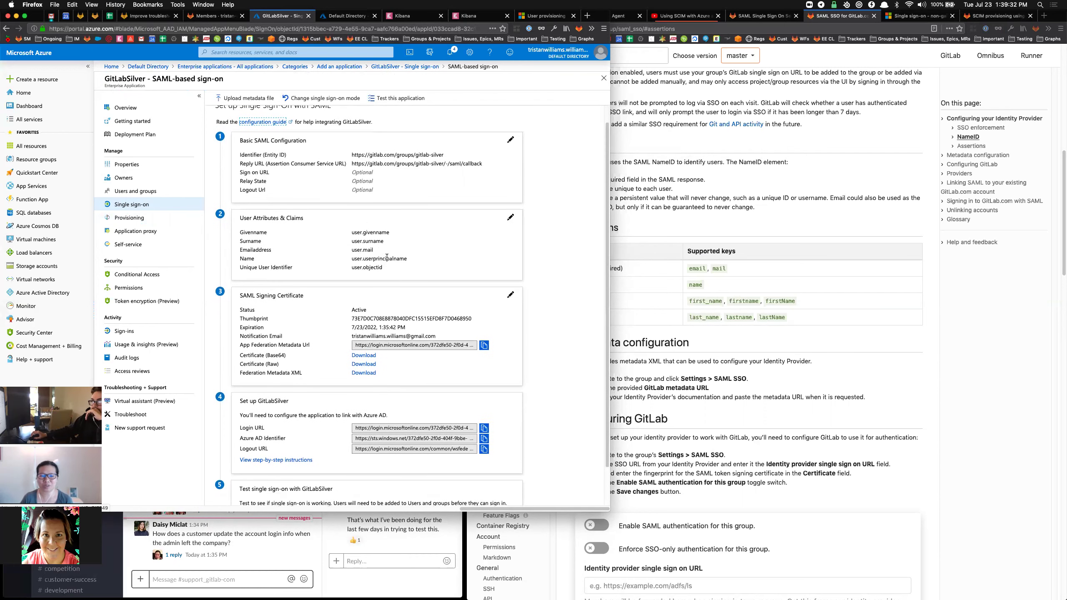
{"action": "scroll", "coordinate": [402, 262], "scroll_direction": "up", "scroll_amount": 1}
{"action": "left_click", "coordinate": [511, 231]}
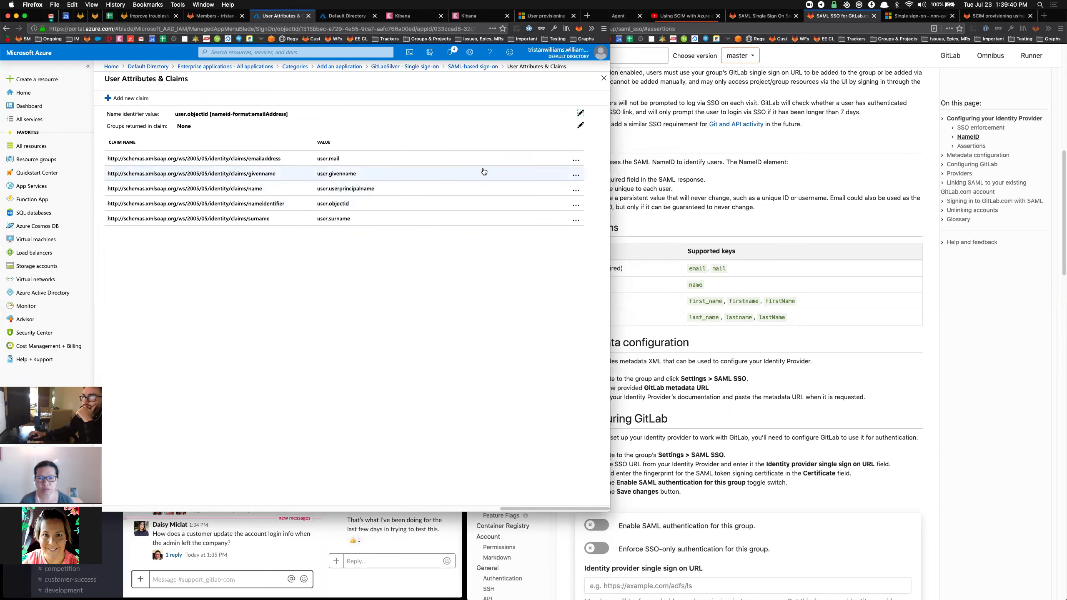
Narrow the GitLab Docs window so it sits beside the Azure portal.
{"action": "left_click", "coordinate": [755, 255]}
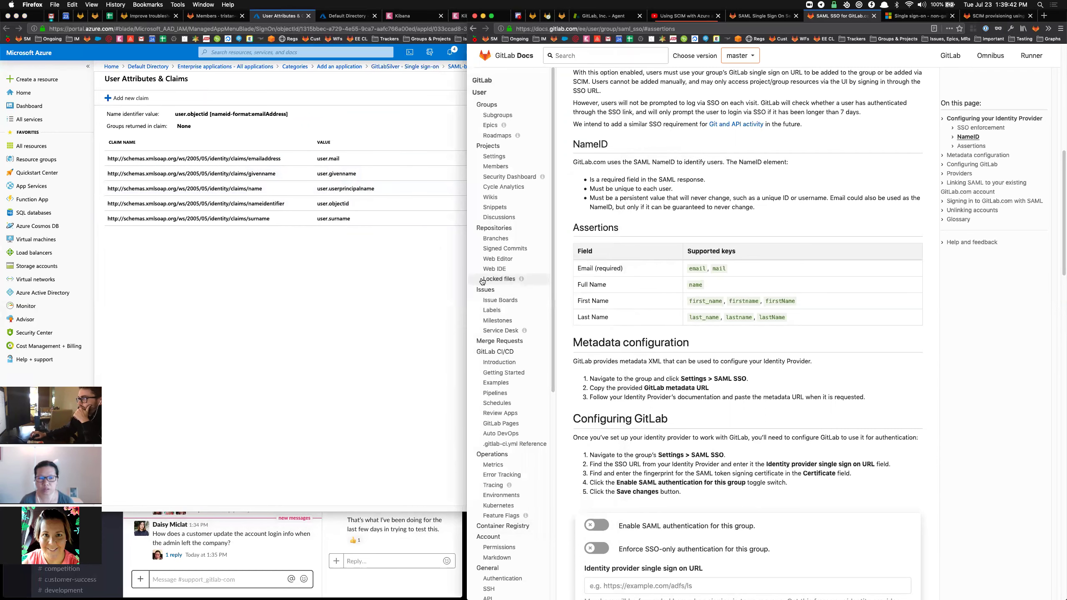
{"action": "left_click_drag", "start_coordinate": [534, 274], "coordinate": [559, 273]}
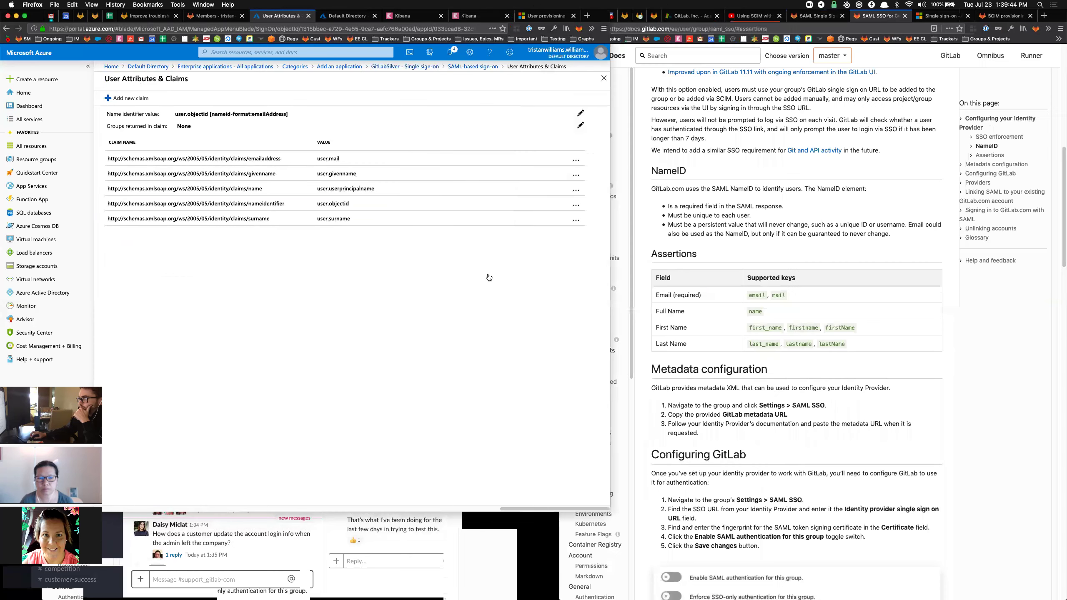
{"action": "left_click", "coordinate": [582, 162]}
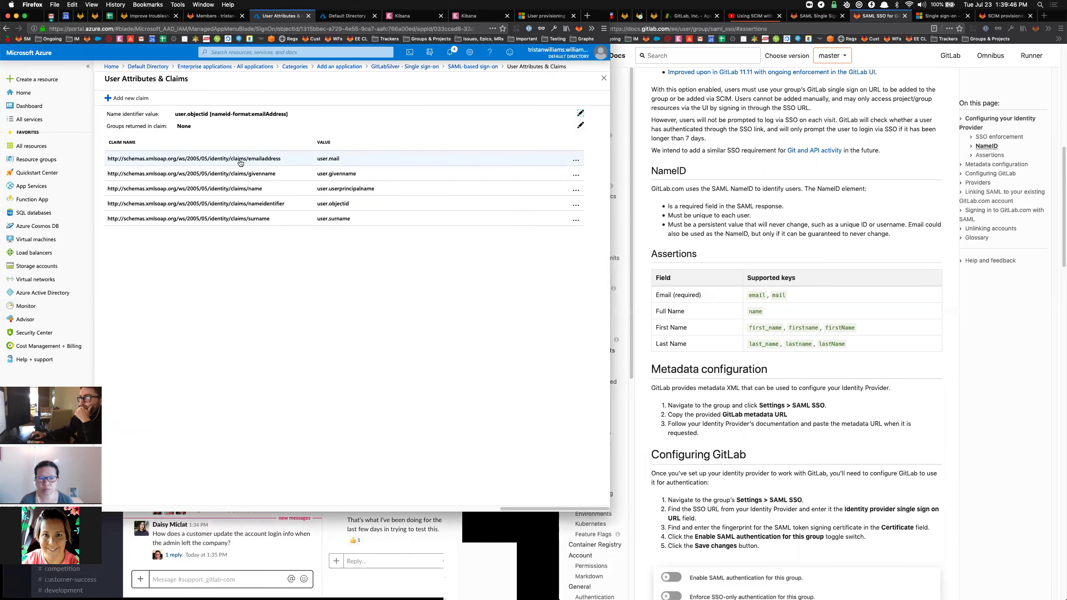
Rename the emailaddress claim to 'email', keeping source user.mail, and save.
{"action": "left_click", "coordinate": [368, 159]}
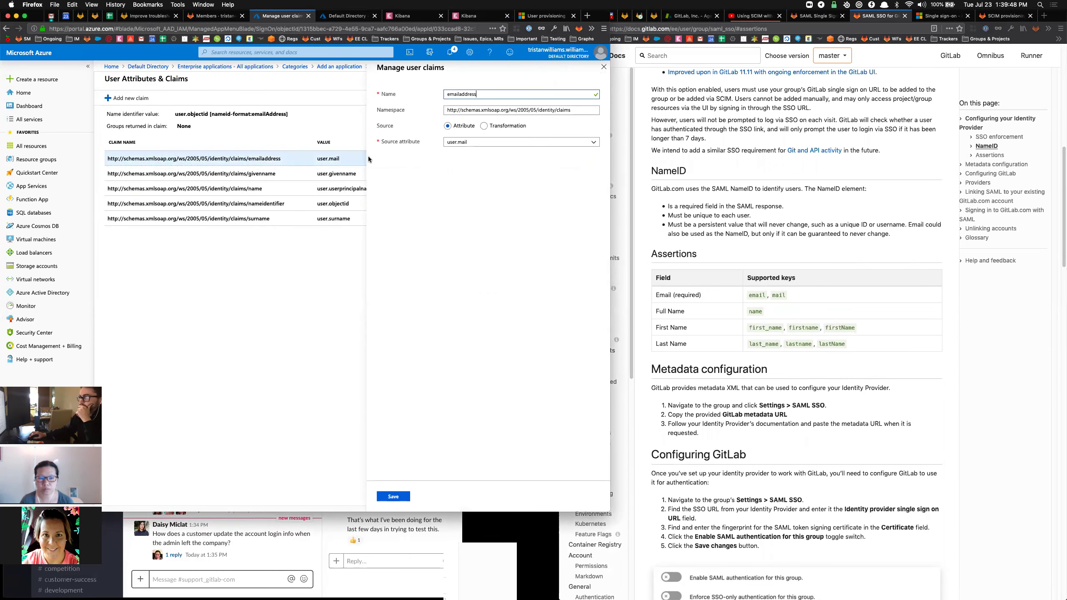
{"action": "left_click", "coordinate": [485, 142]}
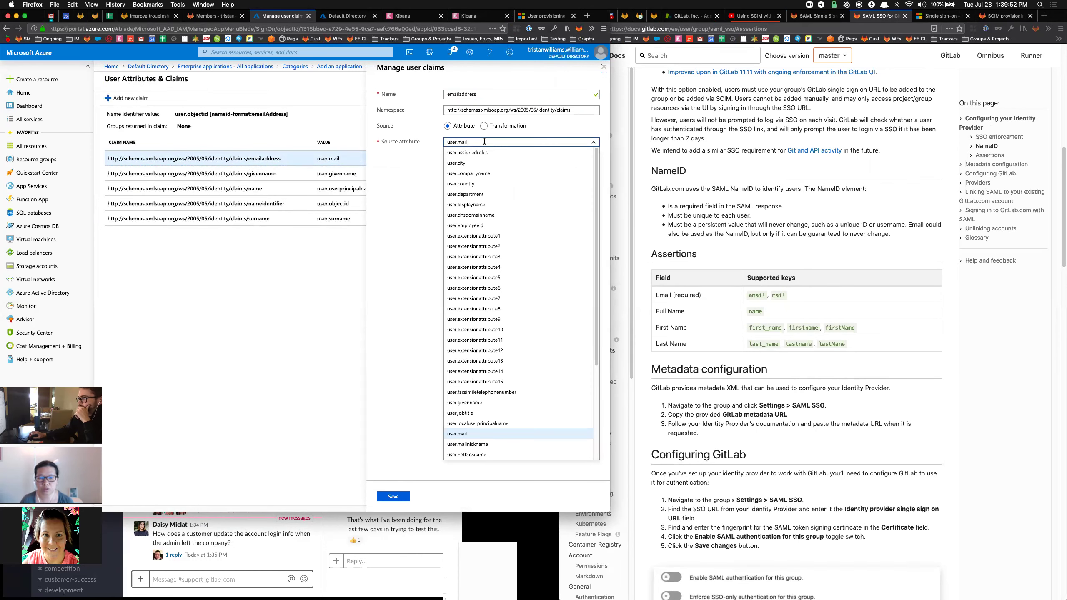
{"action": "left_click", "coordinate": [408, 165]}
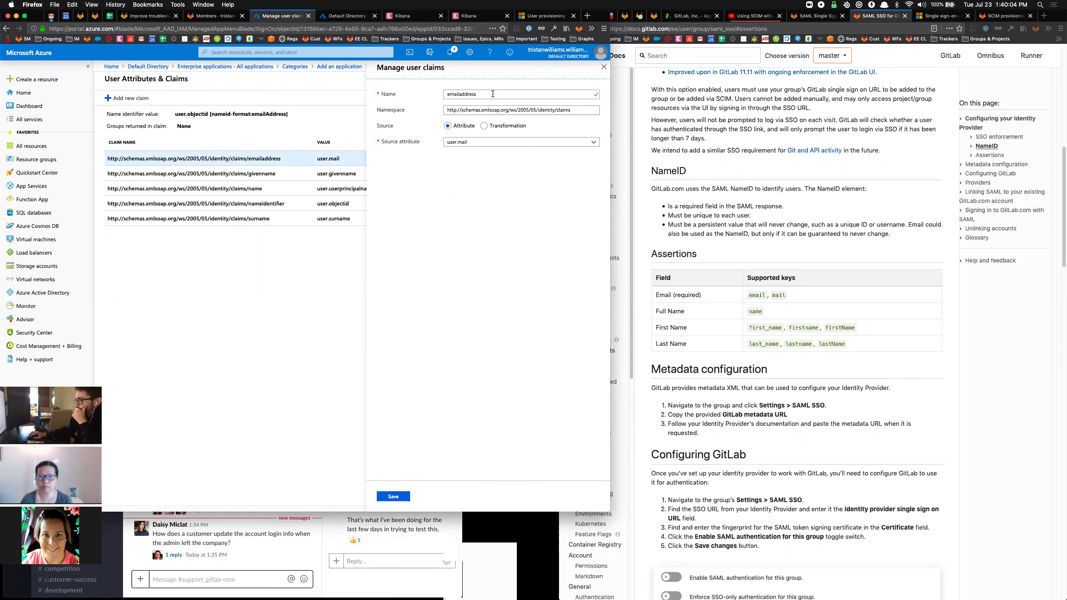
{"action": "left_click", "coordinate": [493, 94]}
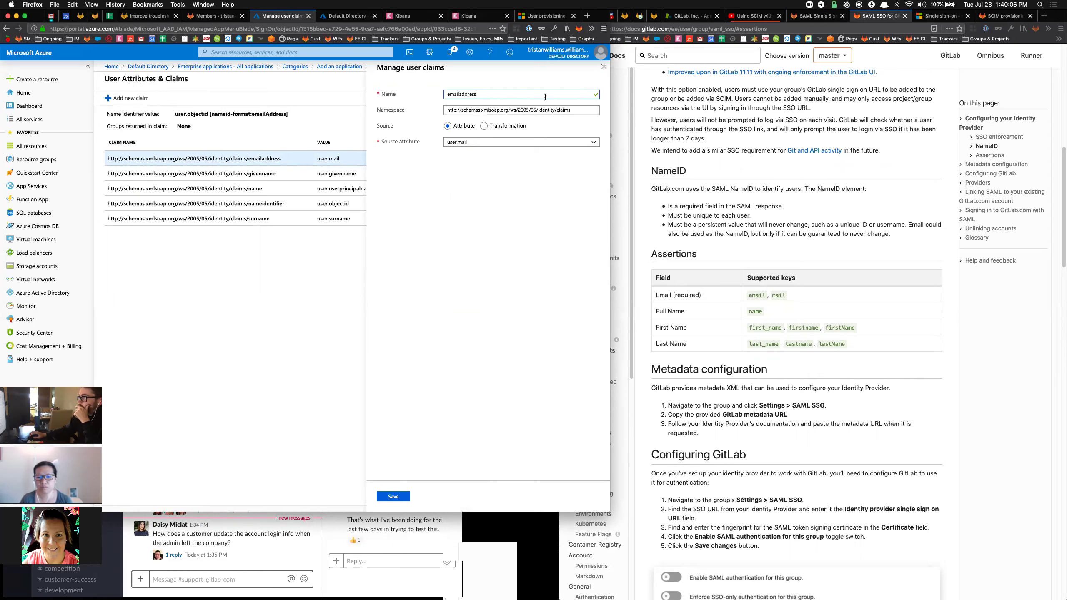
{"action": "double_click", "coordinate": [493, 96]}
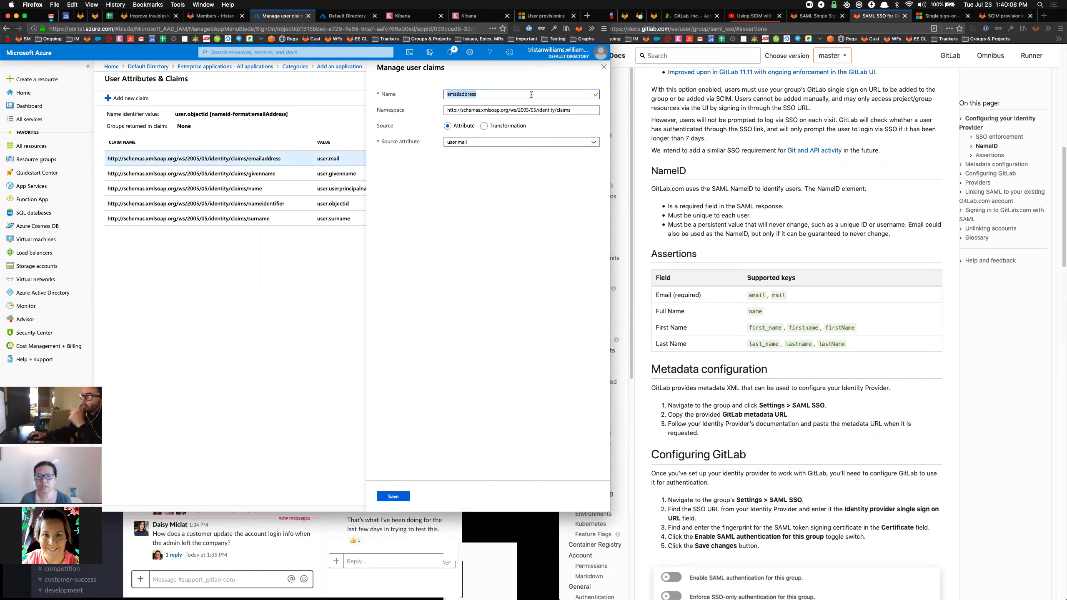
{"action": "type", "text": "email"}
{"action": "left_click", "coordinate": [393, 497]}
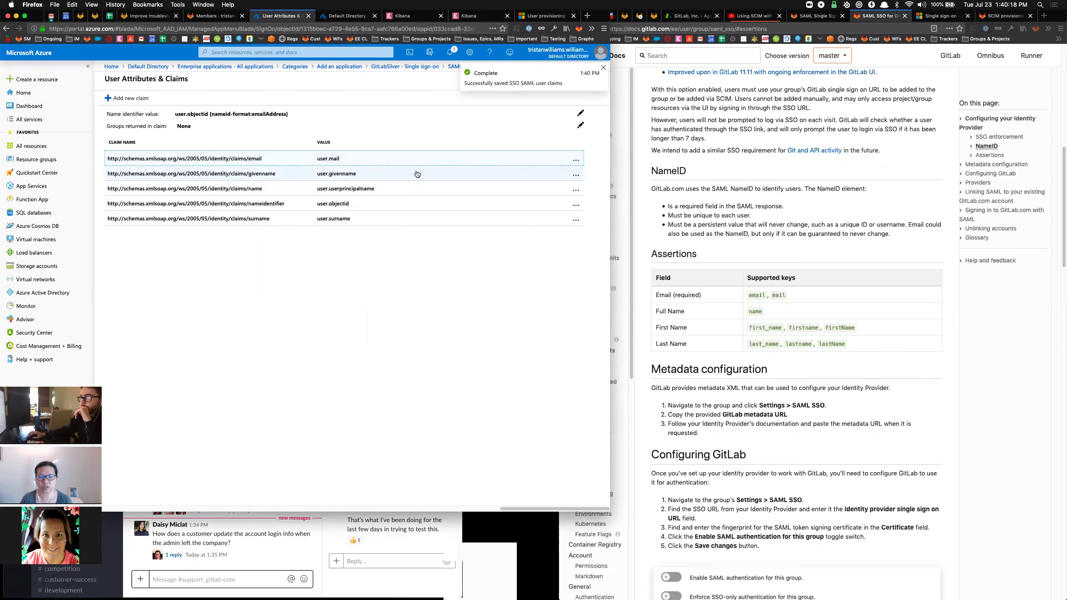
{"action": "left_click", "coordinate": [274, 173]}
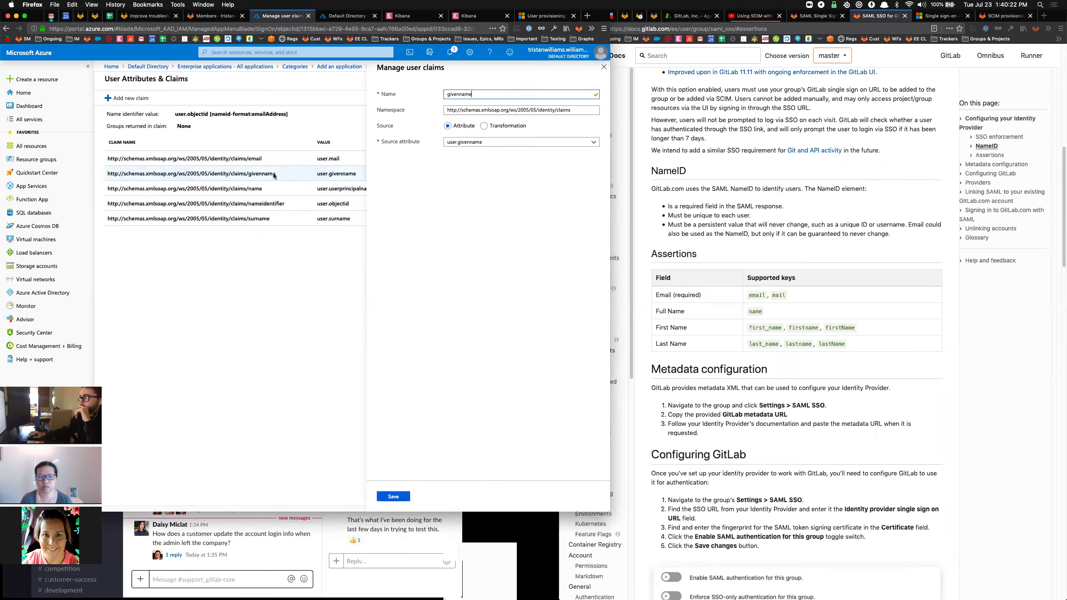
Rename the givenname claim to 'firstname' and surname to 'lastname', saving each.
{"action": "left_click_drag", "start_coordinate": [470, 94], "coordinate": [429, 93]}
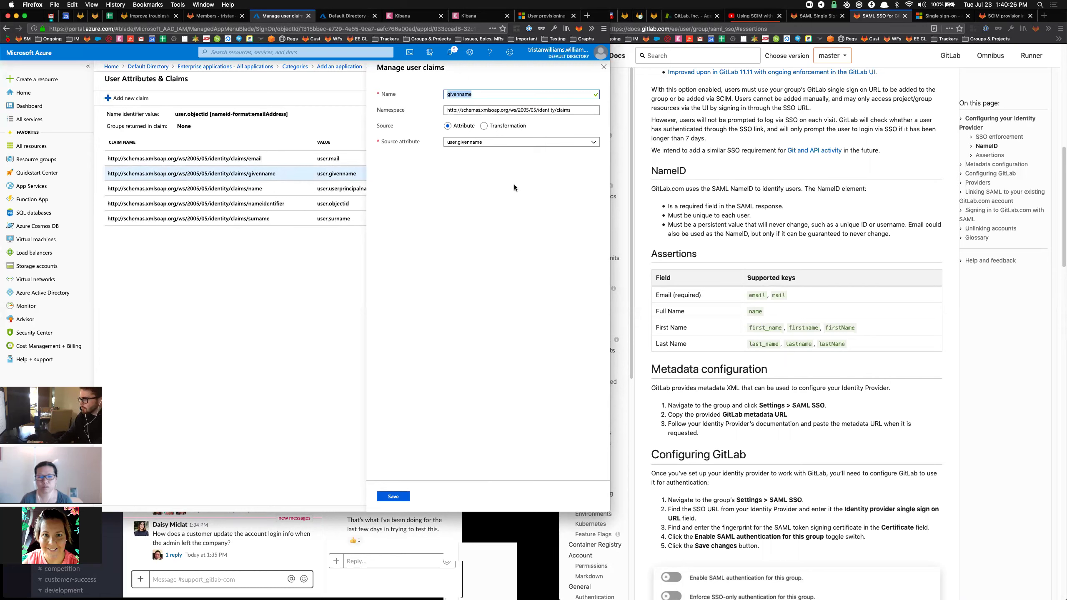
{"action": "type", "text": "firstname"}
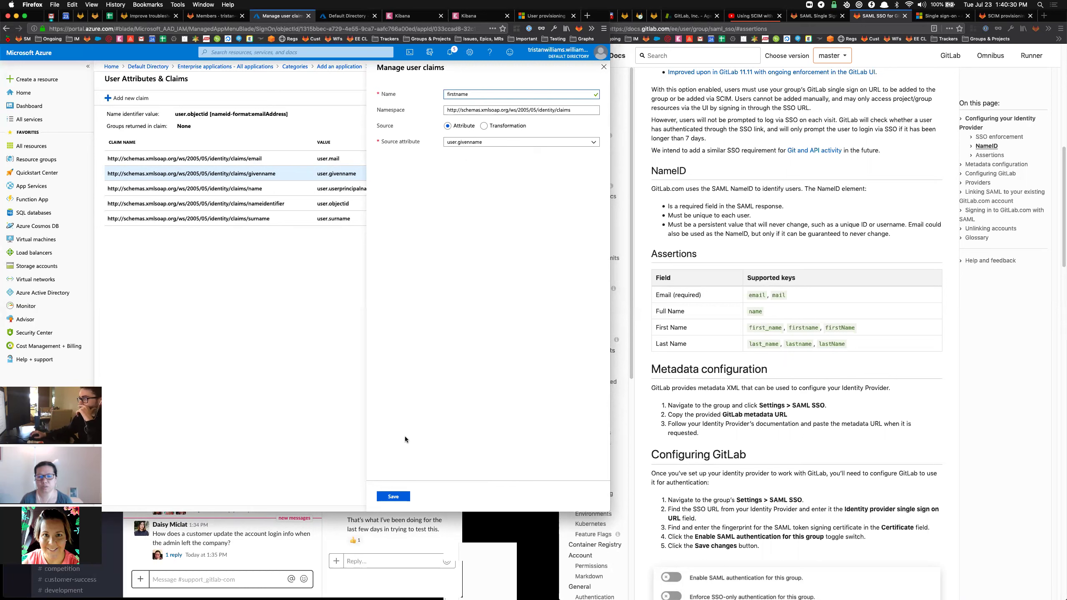
{"action": "left_click", "coordinate": [393, 496]}
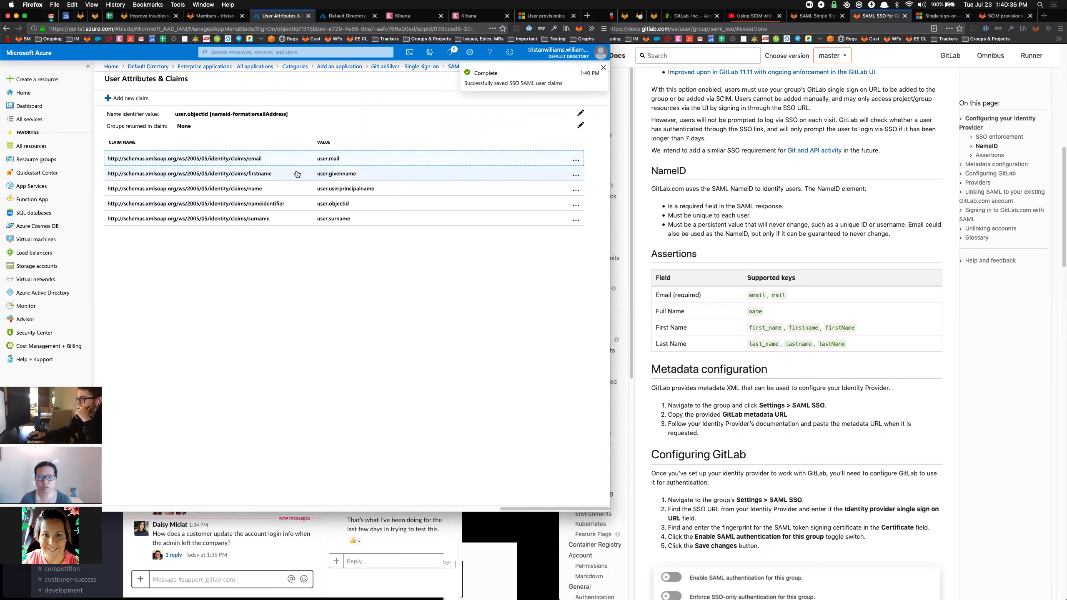
{"action": "left_click", "coordinate": [265, 220]}
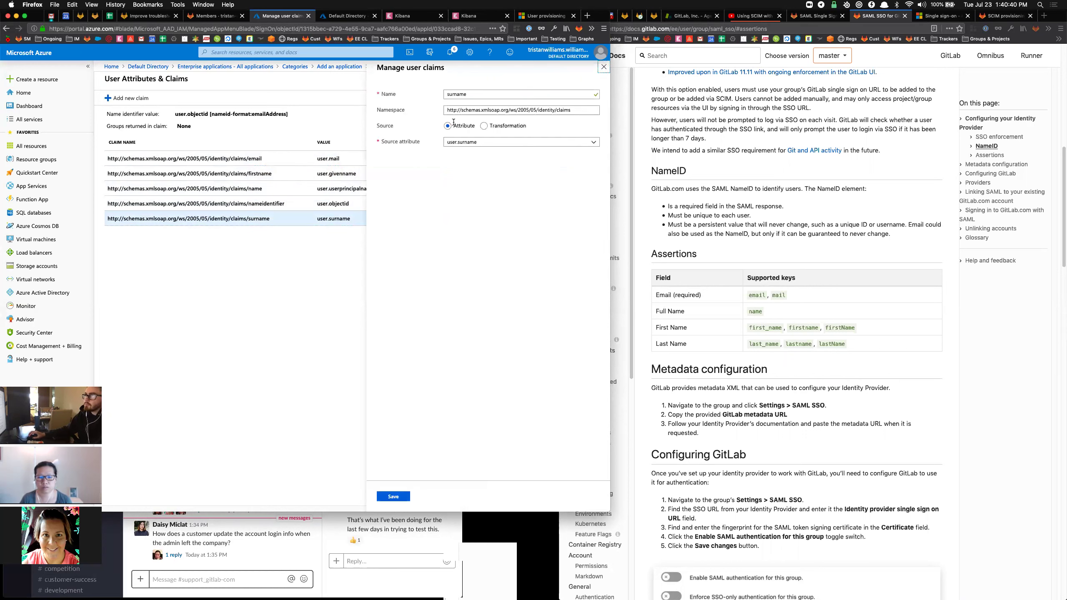
{"action": "double_click", "coordinate": [471, 94]}
{"action": "type", "text": "lastname"}
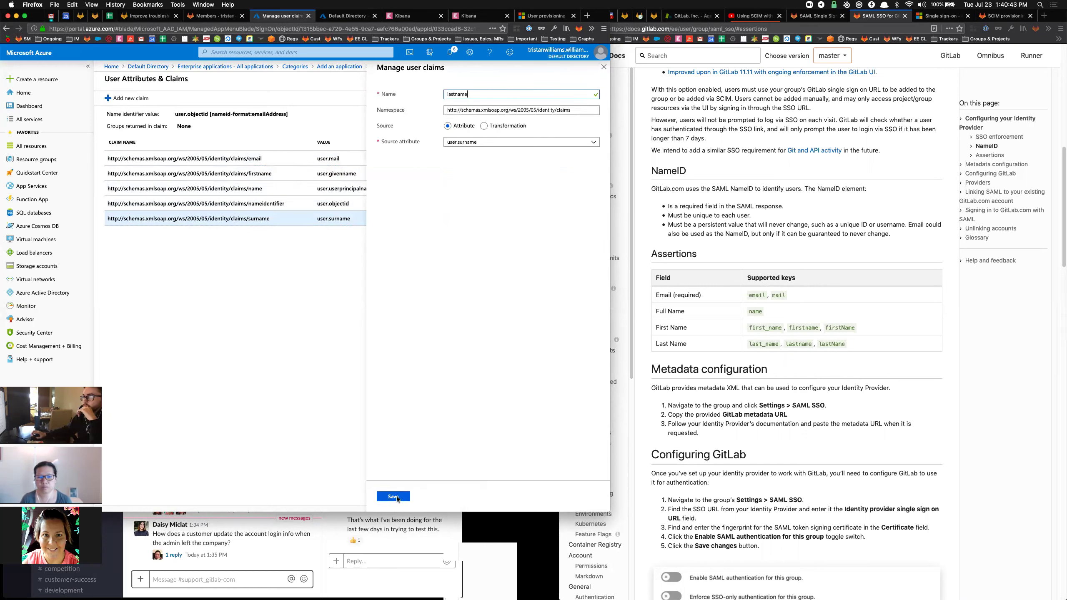
{"action": "left_click", "coordinate": [395, 497]}
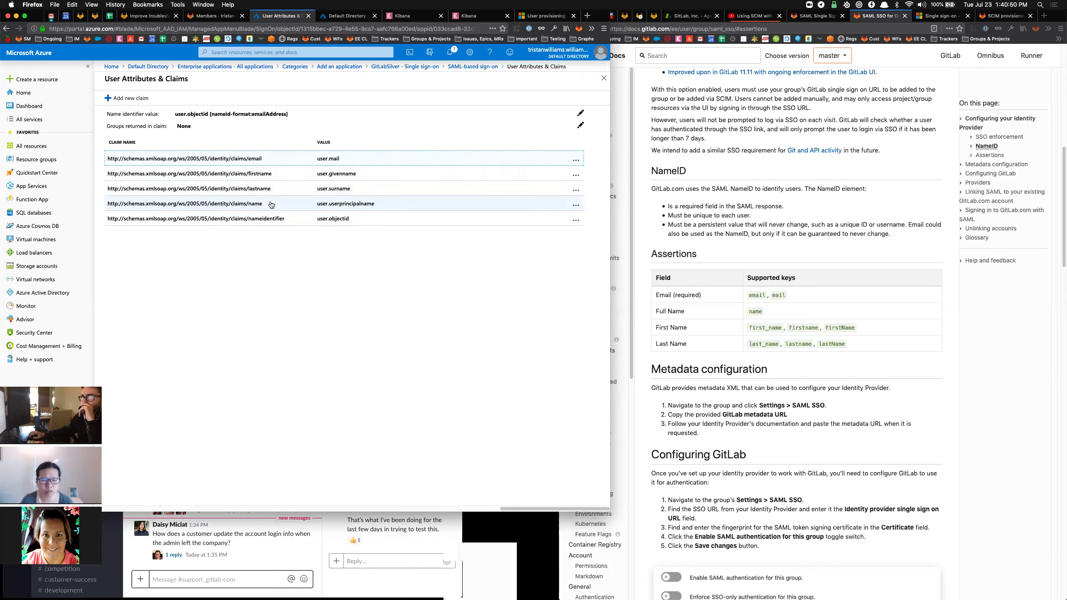
Re-save the name claim mapped to user.userprincipalname.
{"action": "left_click", "coordinate": [244, 204]}
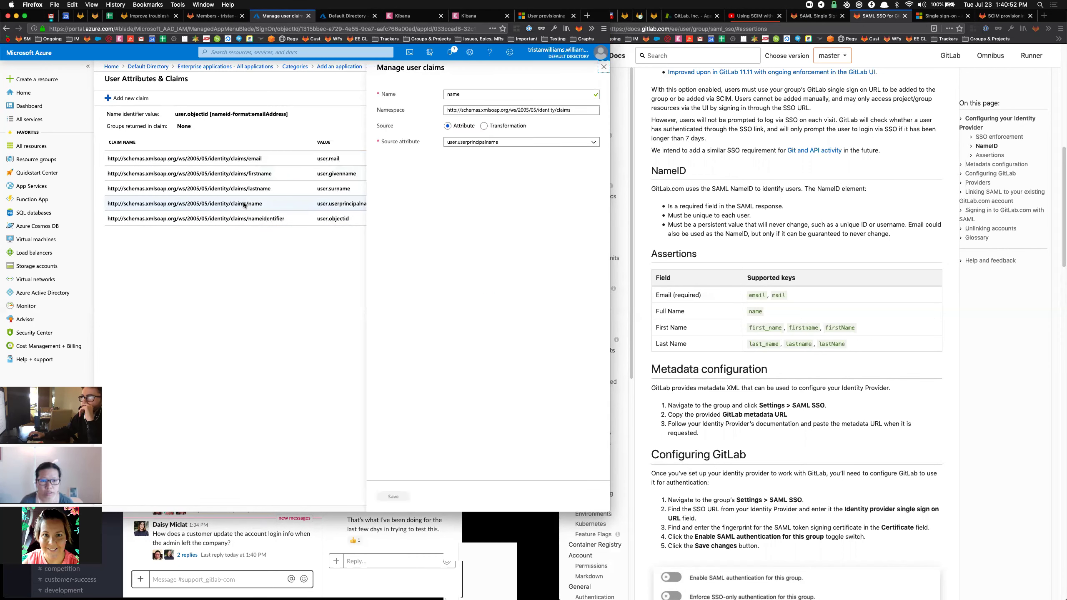
{"action": "left_click", "coordinate": [470, 93]}
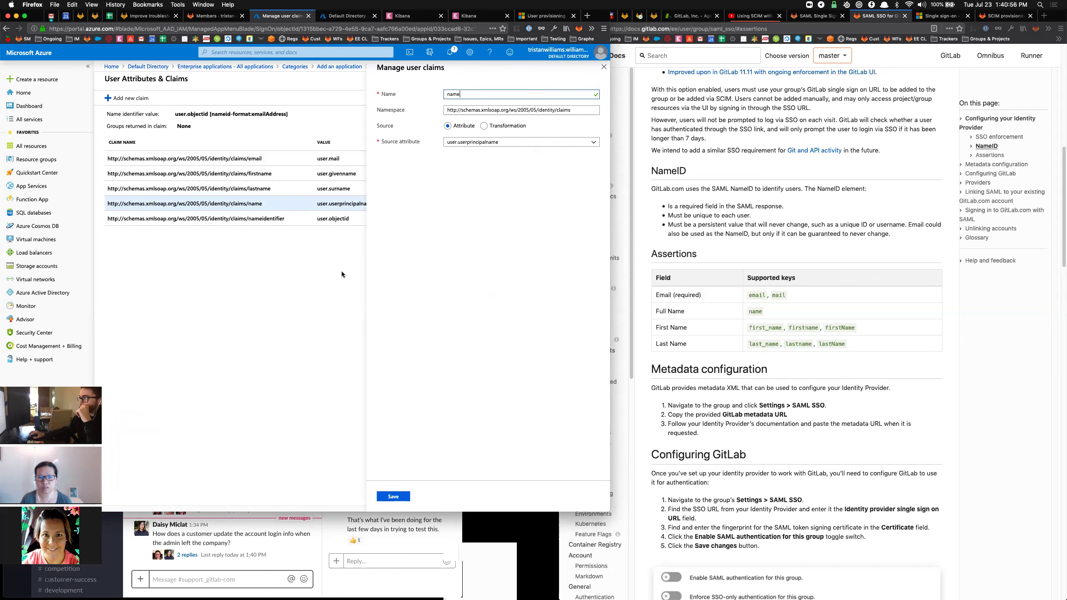
{"action": "left_click", "coordinate": [393, 497]}
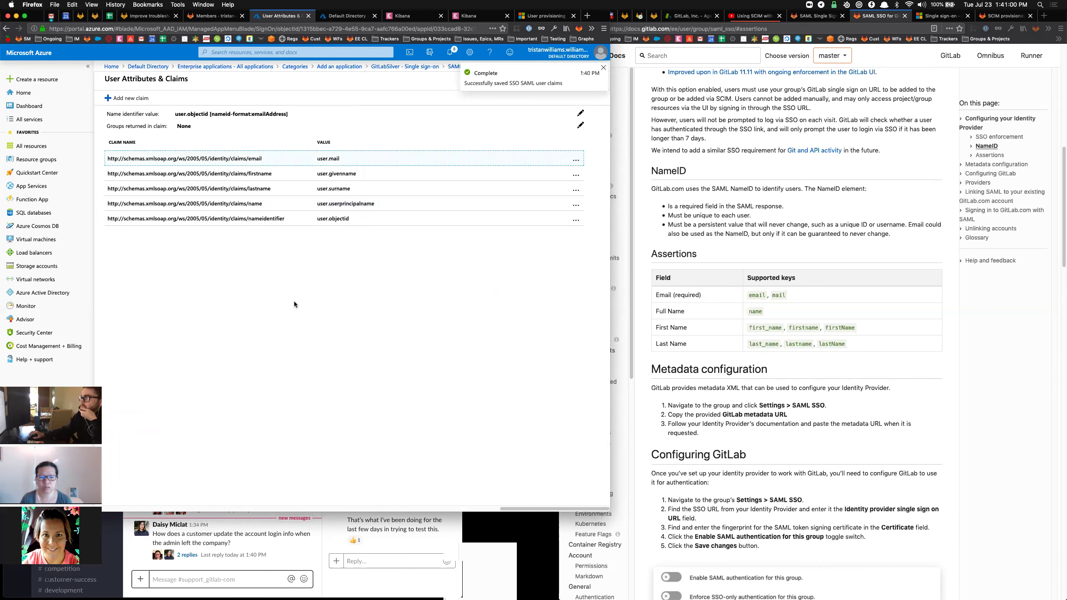
Review the GitLab SAML SSO docs, then return to the gitlab-silver group's SAML Single Sign On settings.
{"action": "scroll", "coordinate": [762, 232], "scroll_direction": "up", "scroll_amount": 5}
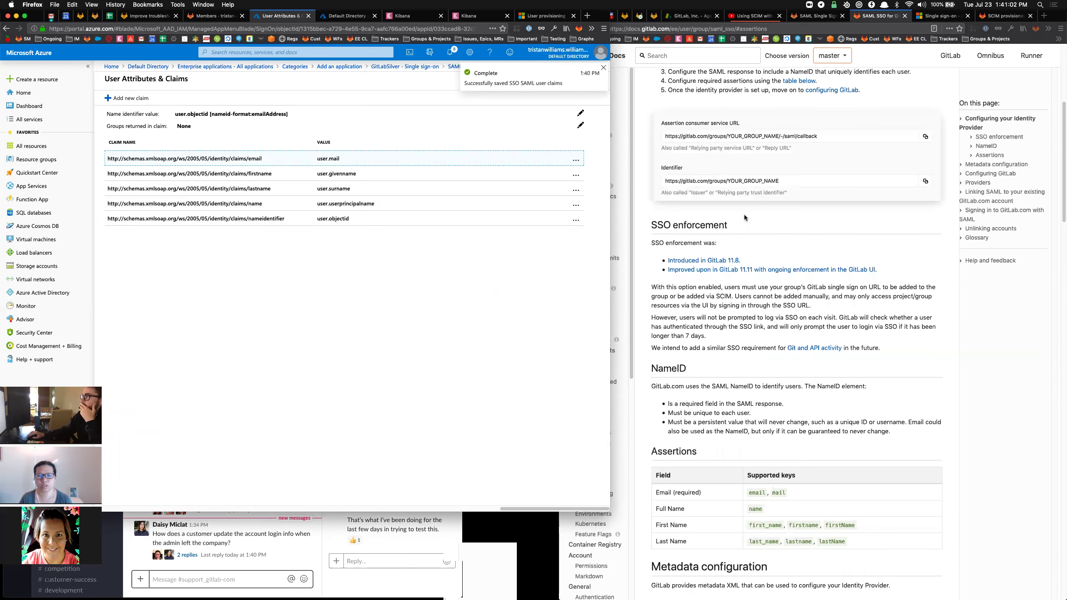
{"action": "scroll", "coordinate": [762, 232], "scroll_direction": "up", "scroll_amount": 1}
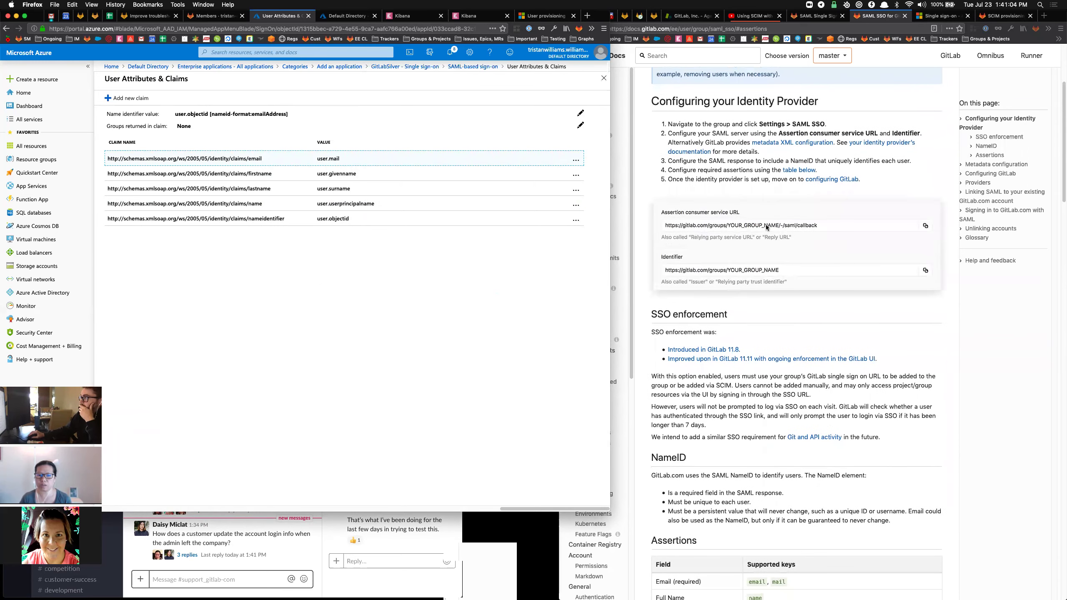
{"action": "scroll", "coordinate": [766, 224], "scroll_direction": "down", "scroll_amount": 1}
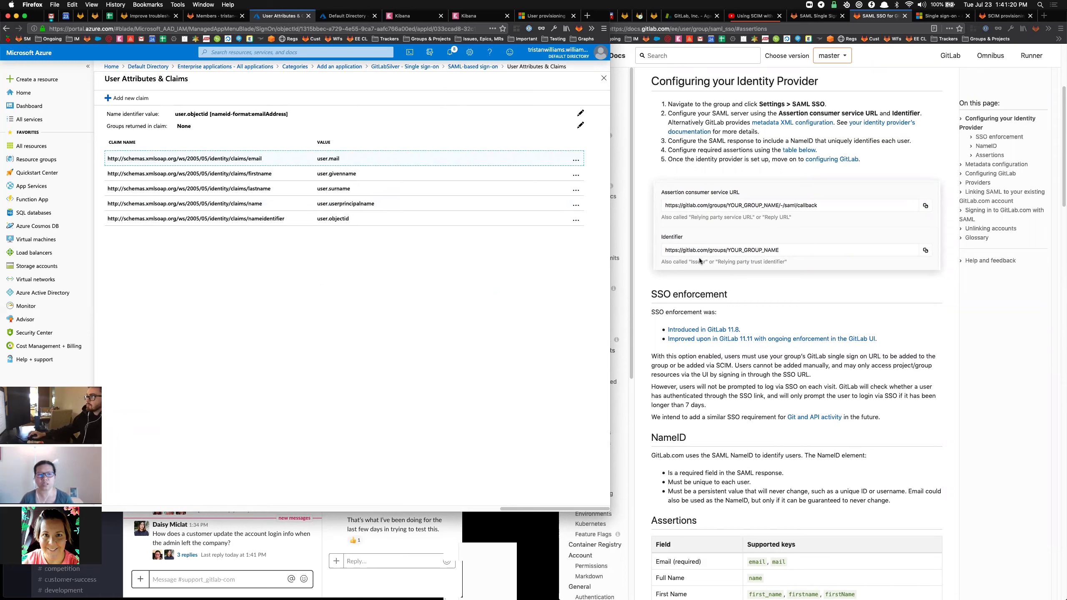
{"action": "scroll", "coordinate": [802, 243], "scroll_direction": "down", "scroll_amount": 15}
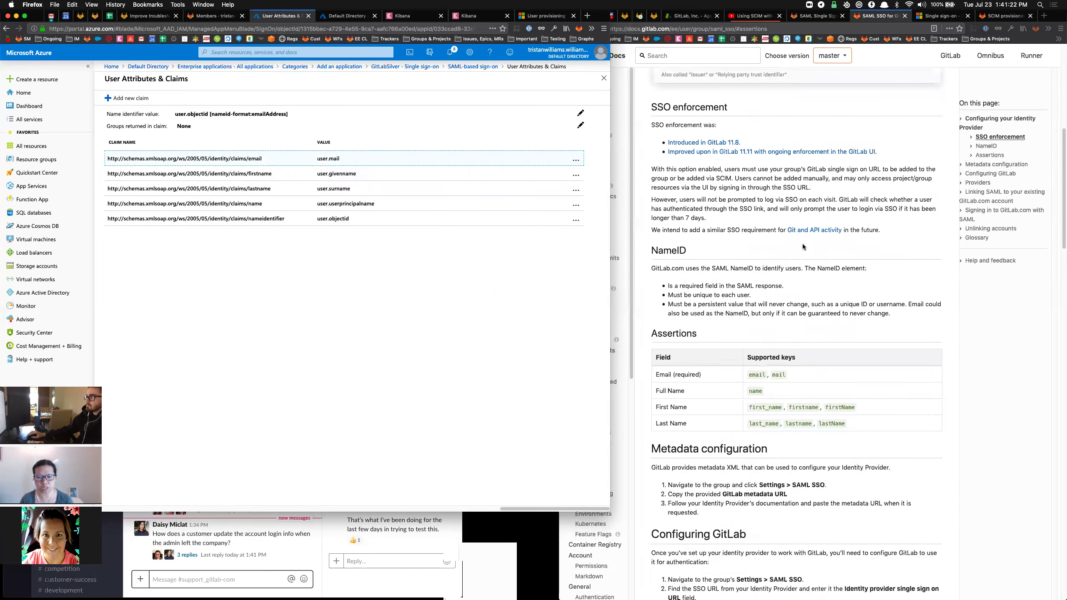
{"action": "scroll", "coordinate": [803, 249], "scroll_direction": "down", "scroll_amount": 1}
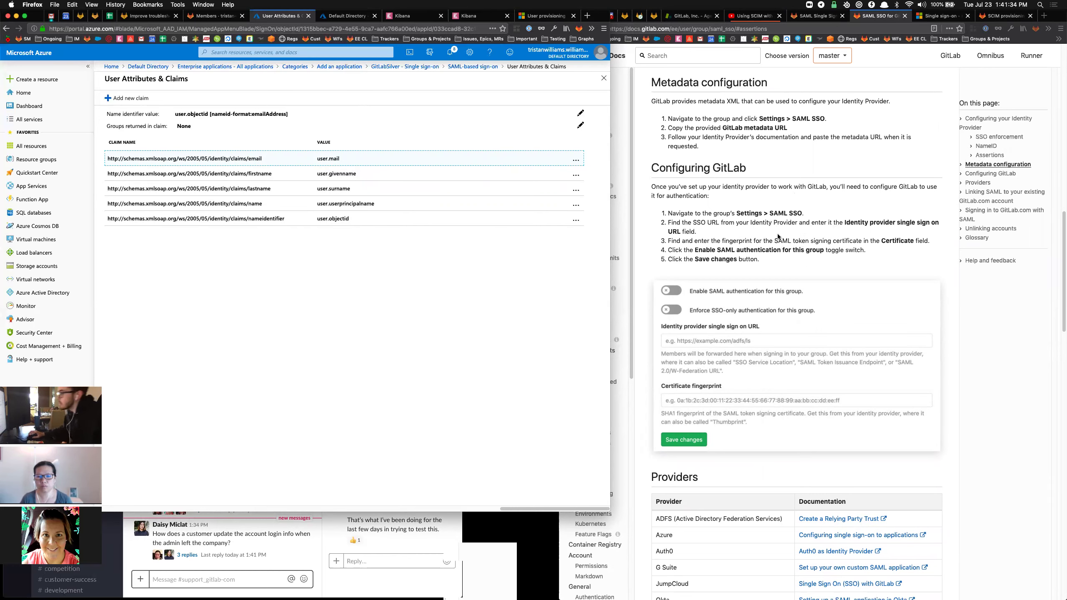
{"action": "scroll", "coordinate": [789, 246], "scroll_direction": "up", "scroll_amount": 5}
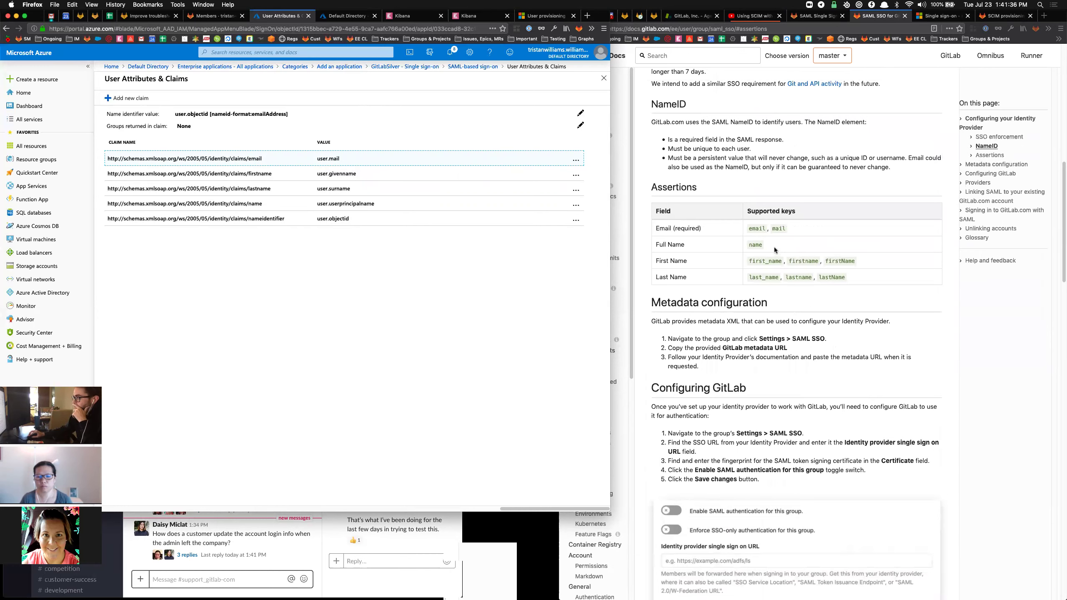
{"action": "scroll", "coordinate": [793, 241], "scroll_direction": "down", "scroll_amount": 10}
{"action": "scroll", "coordinate": [790, 240], "scroll_direction": "down", "scroll_amount": 4}
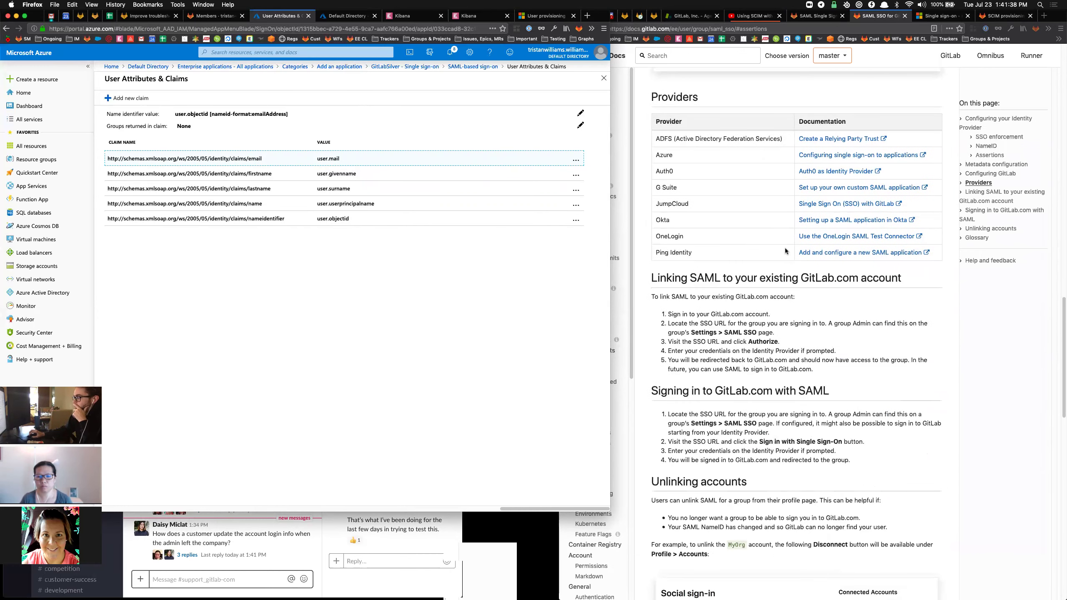
{"action": "scroll", "coordinate": [788, 248], "scroll_direction": "up", "scroll_amount": 10}
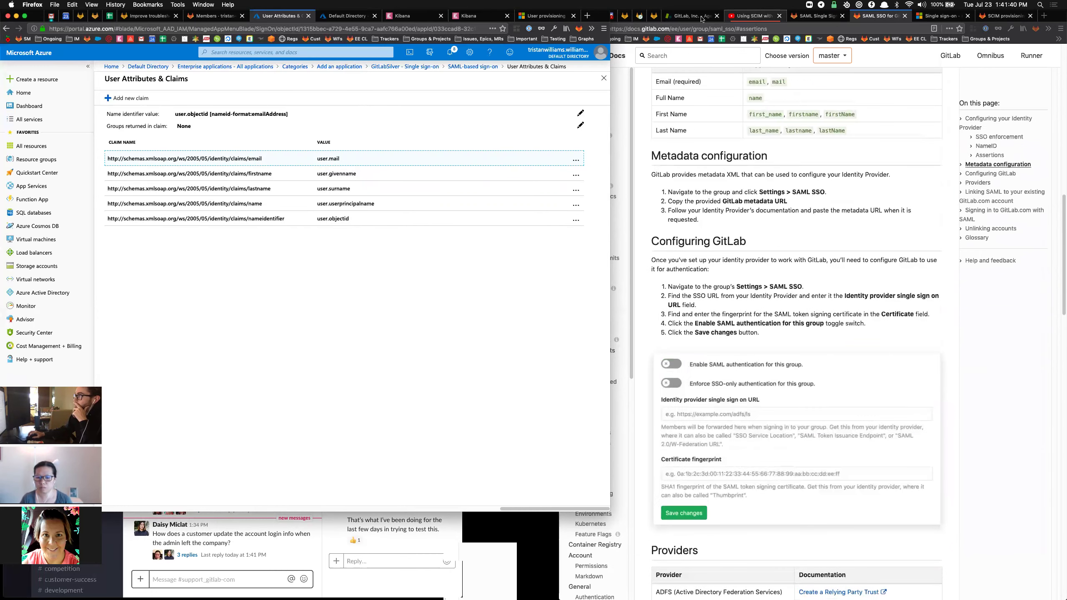
{"action": "left_click", "coordinate": [702, 19]}
{"action": "left_click", "coordinate": [802, 17]}
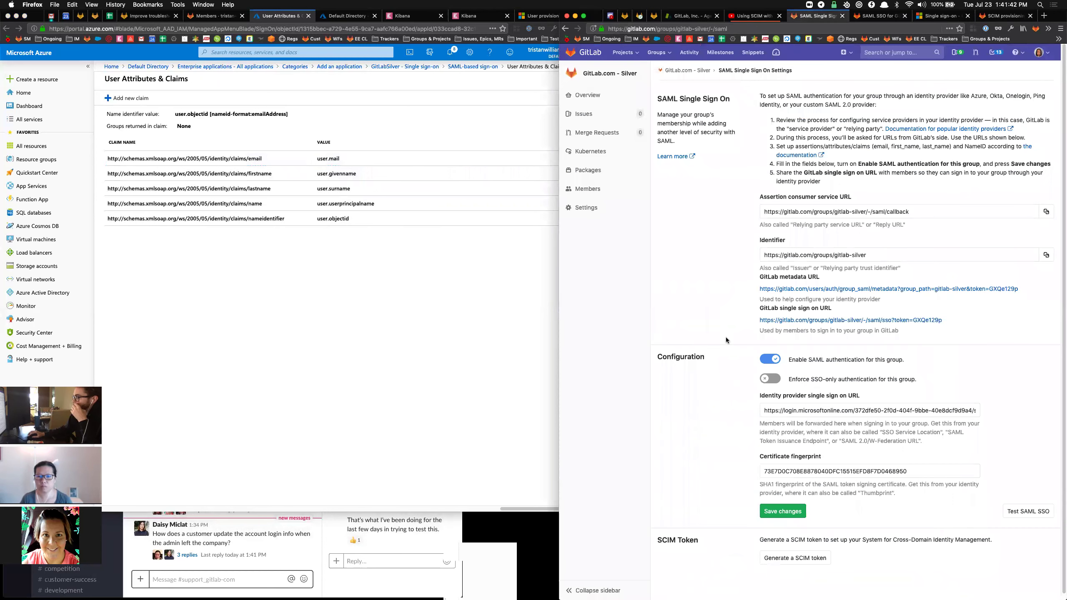
Launch a test of the GitLab group's SAML SSO and bring the Azure portal back in front.
{"action": "left_click", "coordinate": [1024, 512]}
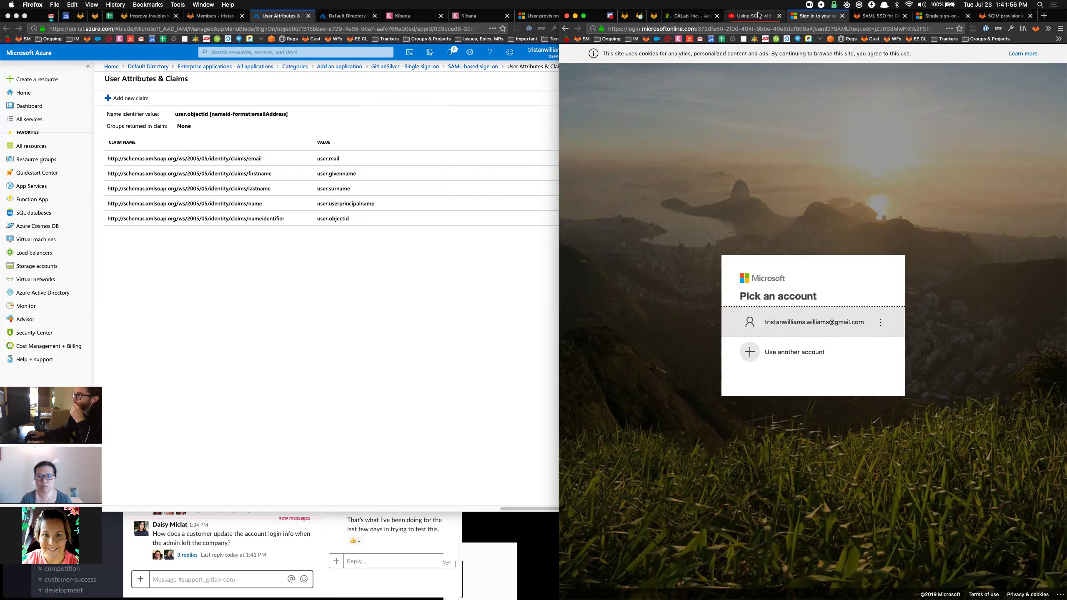
{"action": "left_click", "coordinate": [382, 256]}
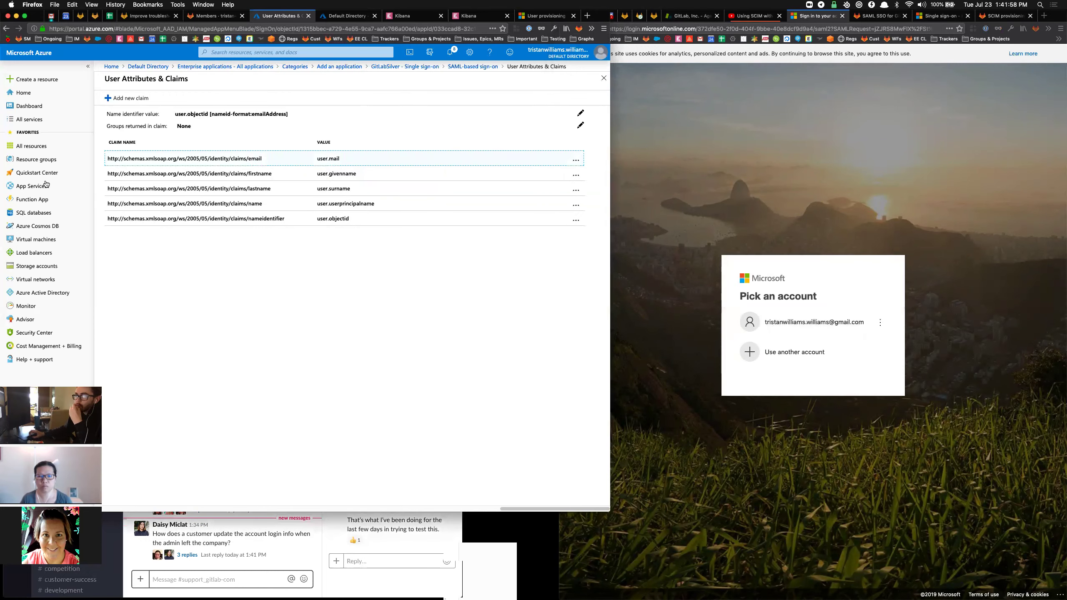
Close the claims list and return to the Basic SAML Configuration's empty Sign on URL field.
{"action": "left_click", "coordinate": [604, 78]}
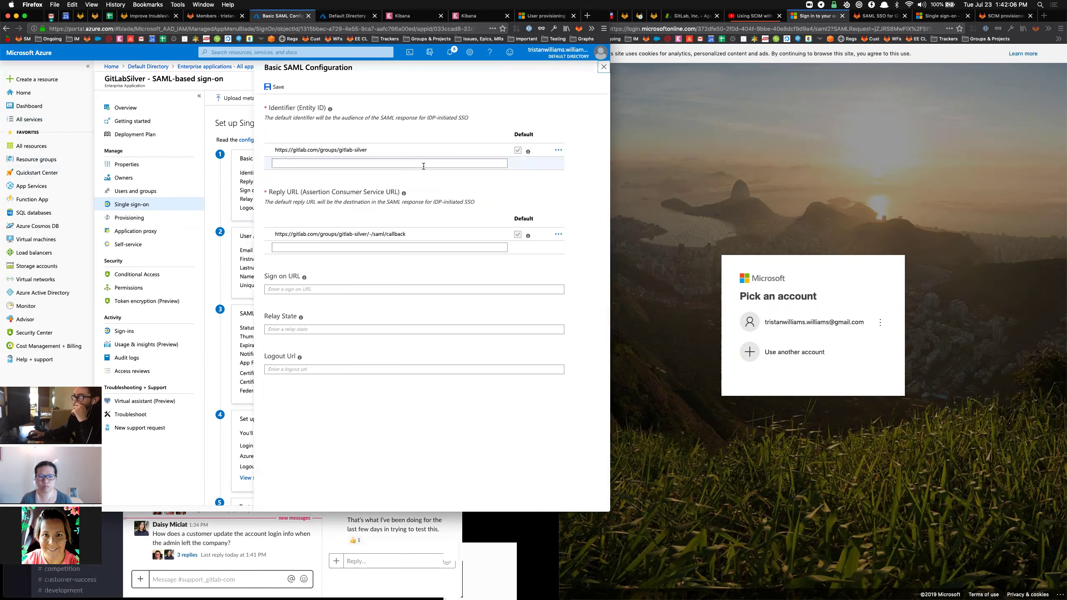
{"action": "left_click", "coordinate": [811, 18]}
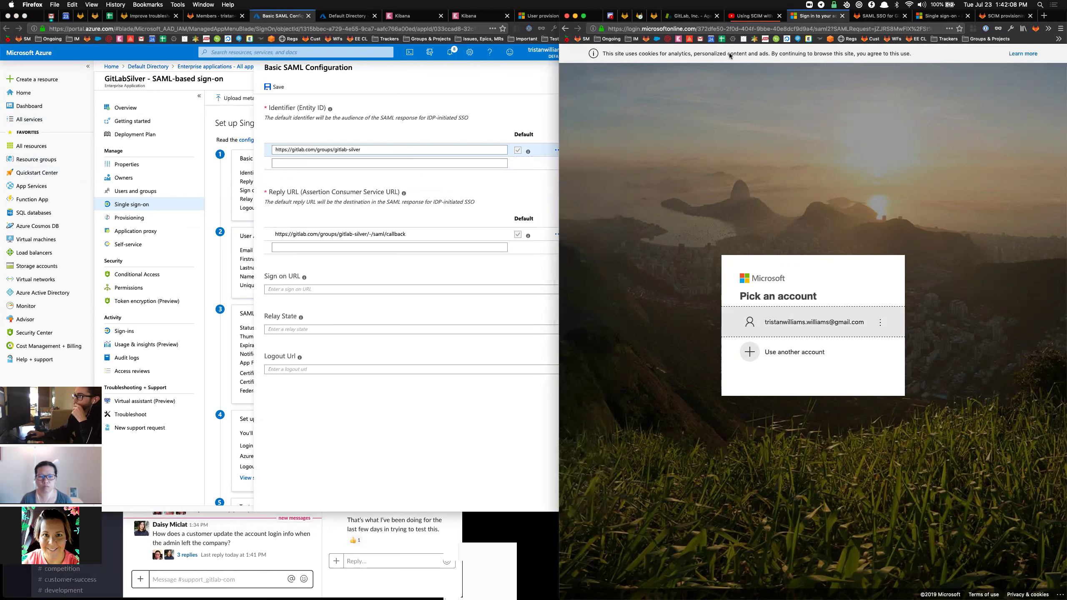
{"action": "left_click", "coordinate": [383, 202]}
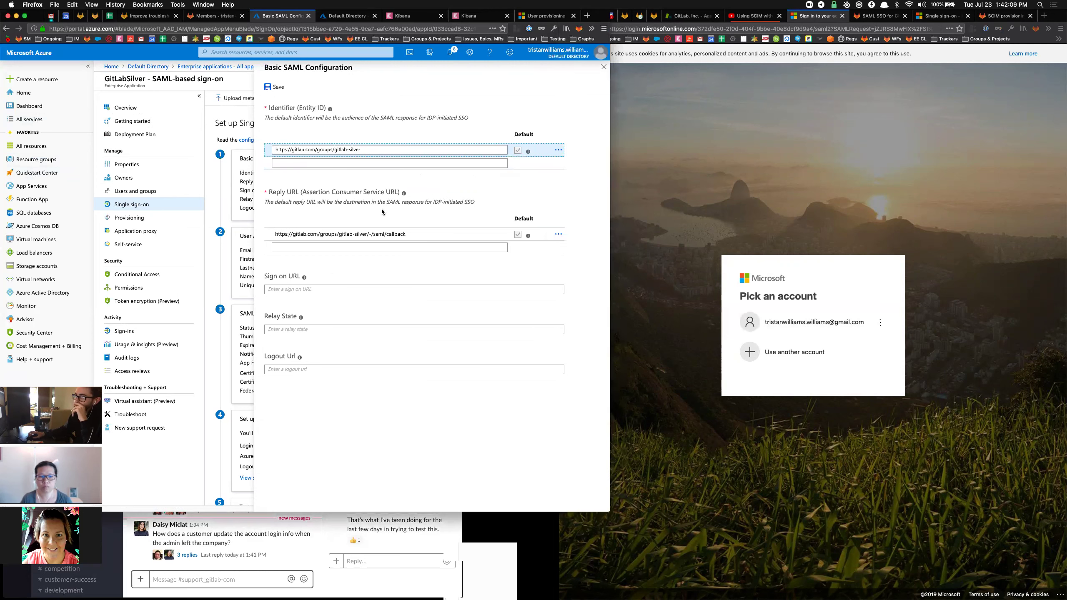
{"action": "left_click", "coordinate": [352, 291]}
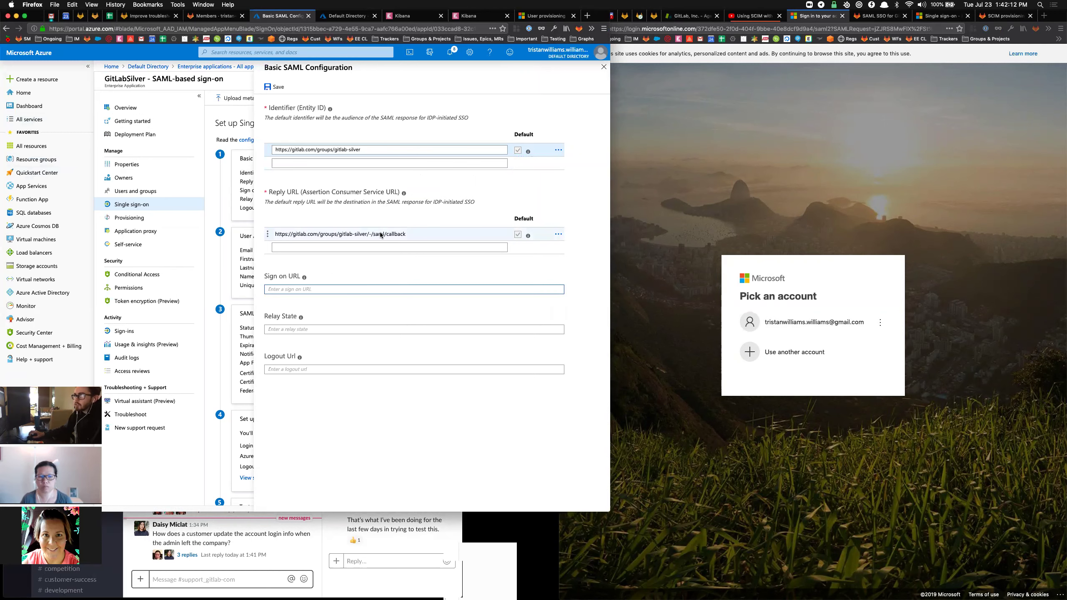
Read the team chat thread about the SAML and SCIM meeting, then return to the Azure configuration.
{"action": "left_click", "coordinate": [380, 576]}
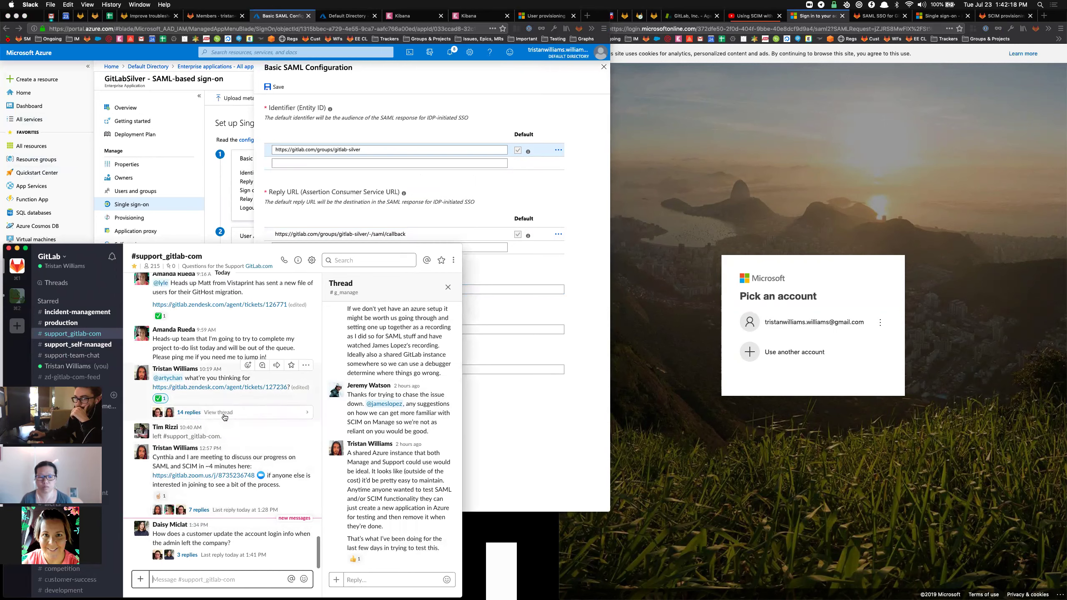
{"action": "left_click", "coordinate": [199, 510]}
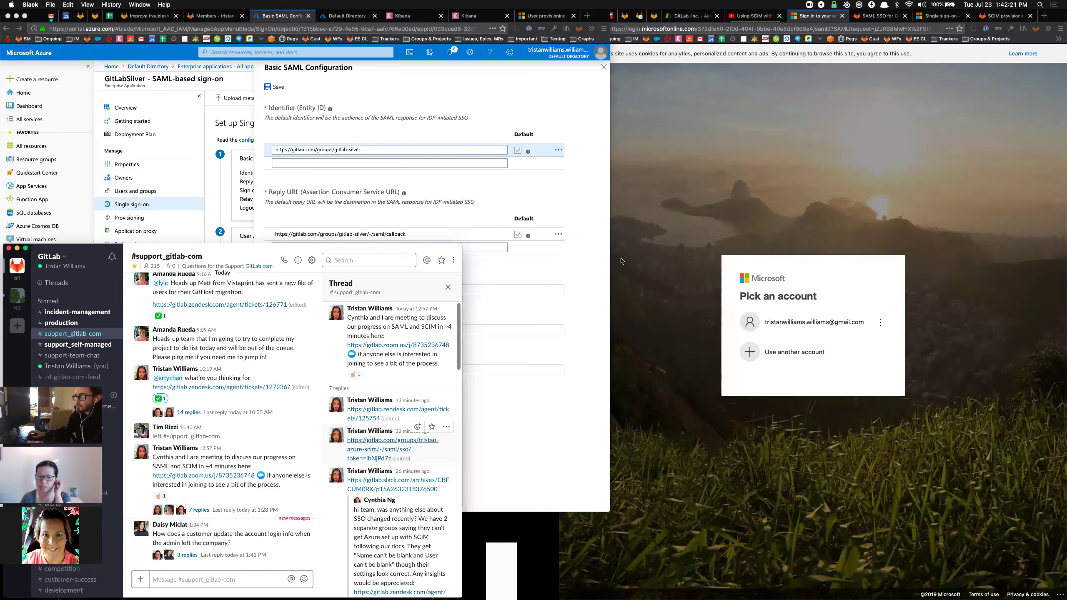
{"action": "left_click", "coordinate": [226, 16]}
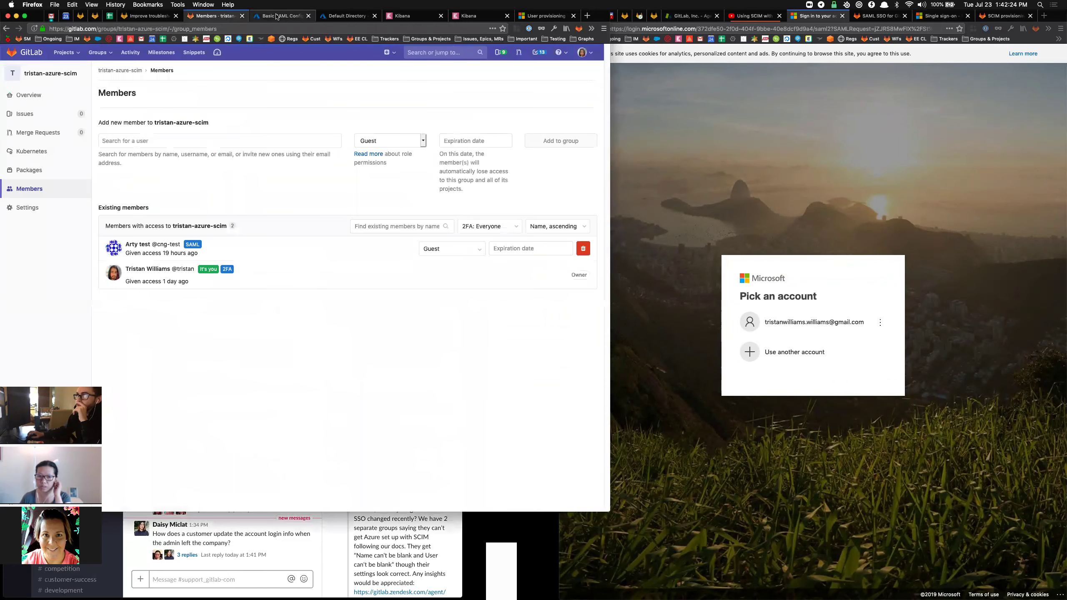
{"action": "left_click", "coordinate": [279, 16]}
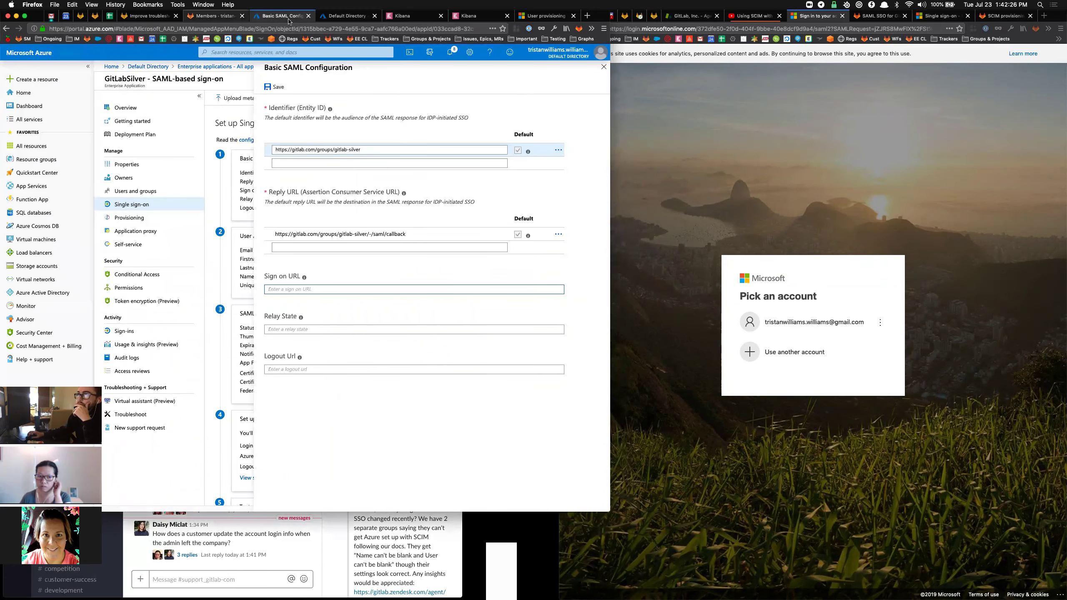
Look over the GitLab SAML docs and group members page, ending on the Microsoft sign-in page.
{"action": "left_click", "coordinate": [862, 17]}
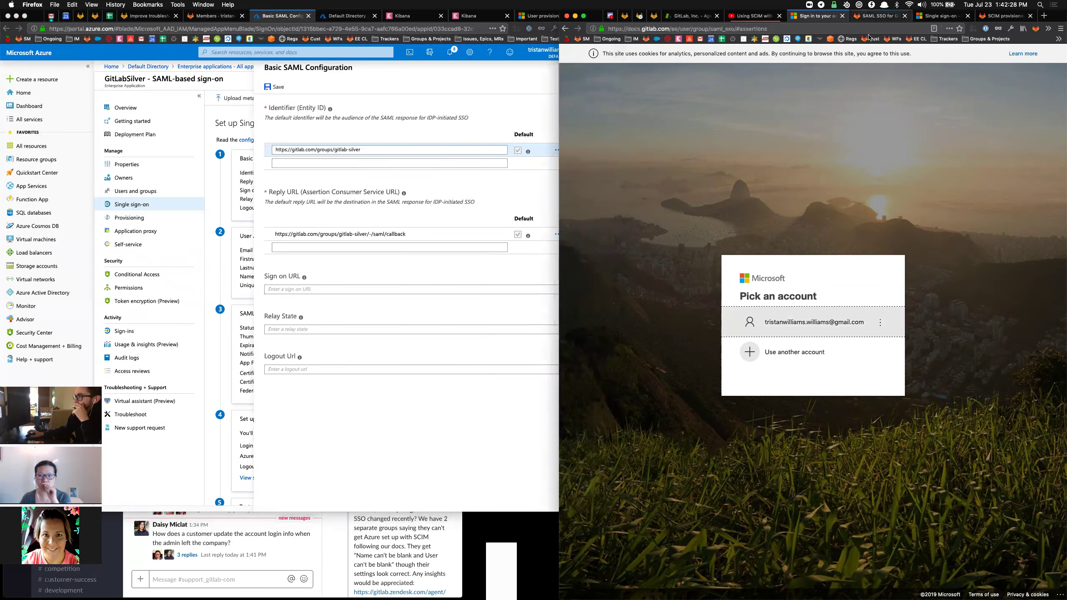
{"action": "left_click", "coordinate": [878, 16]}
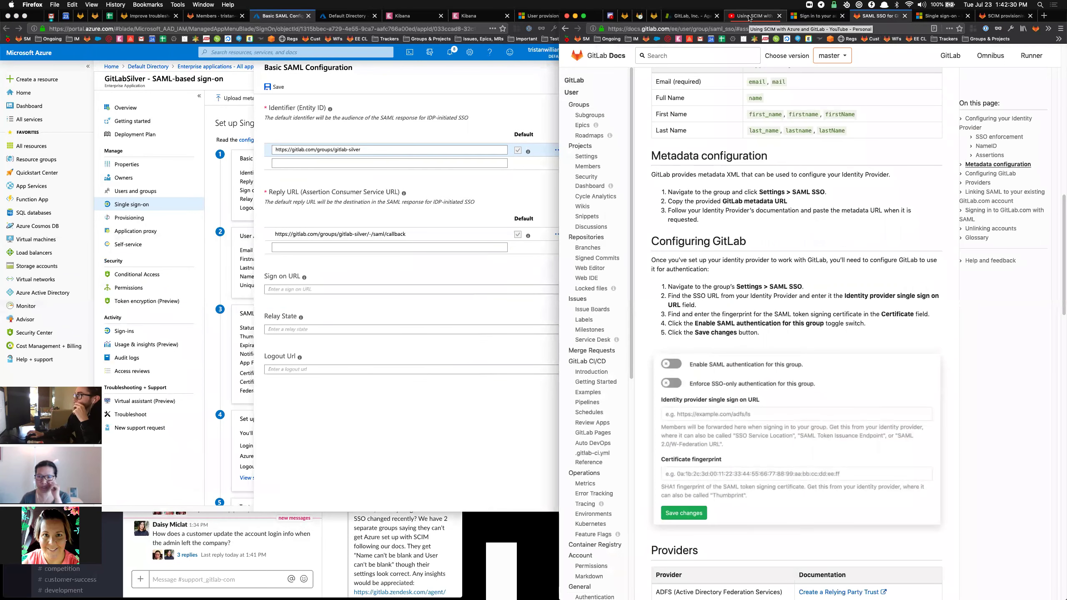
{"action": "left_click", "coordinate": [216, 17]}
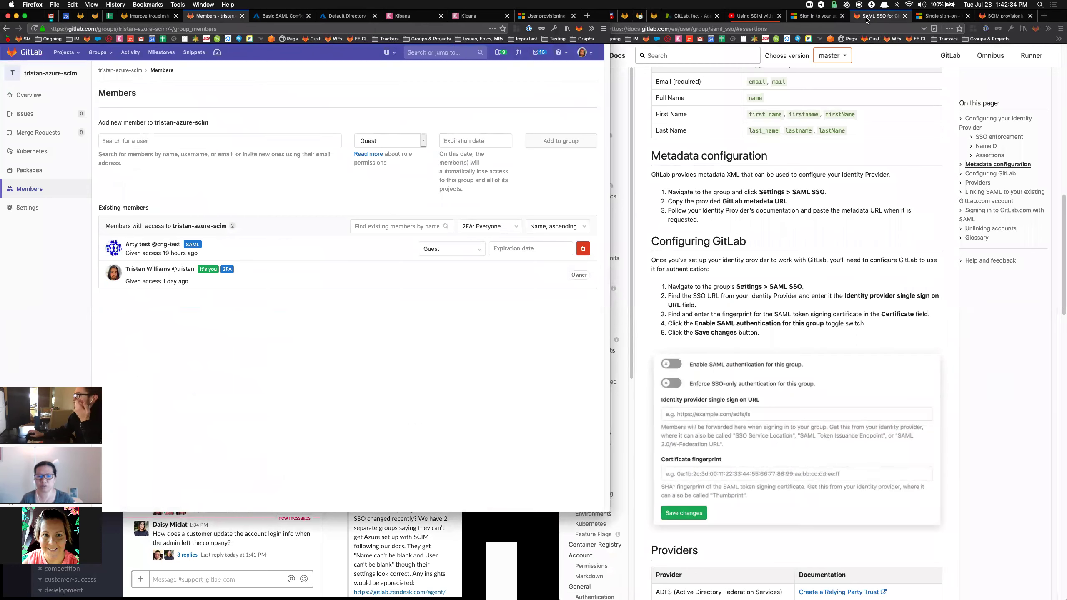
{"action": "left_click", "coordinate": [914, 27]}
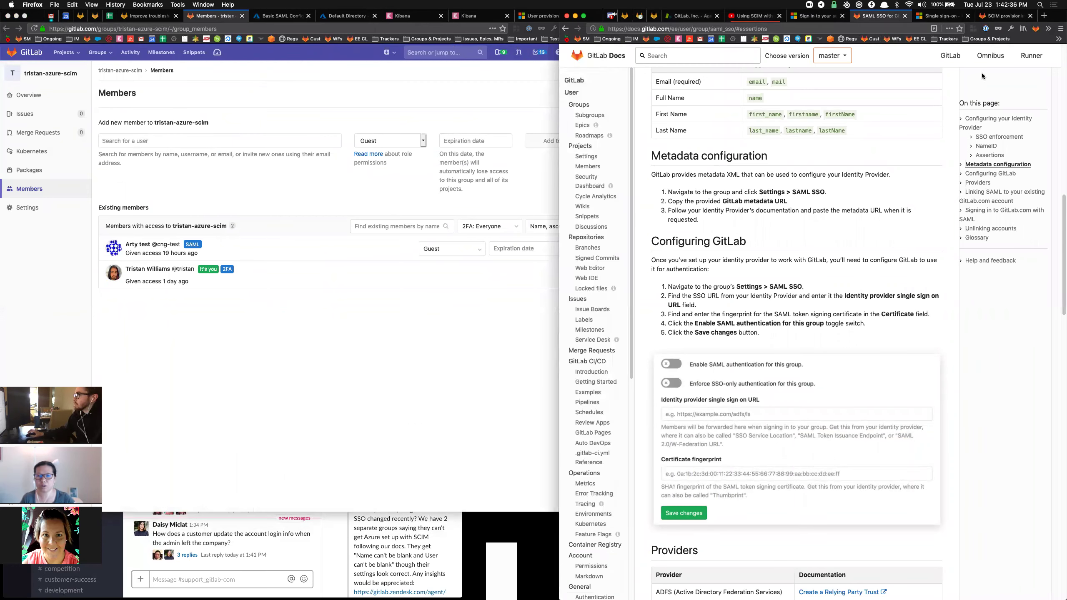
{"action": "left_click", "coordinate": [1060, 38]}
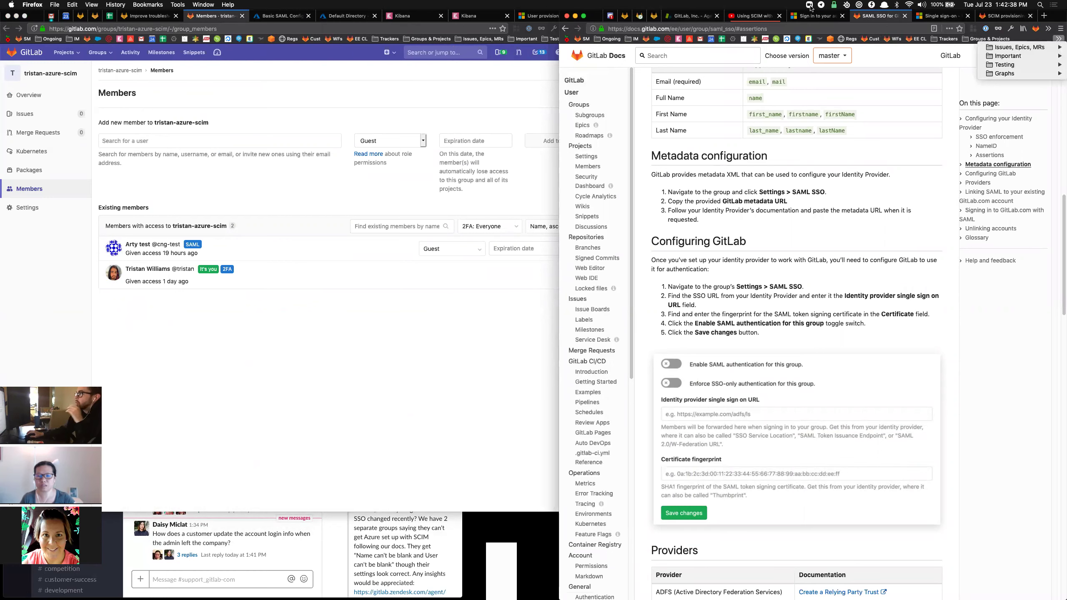
{"action": "key", "text": "Escape"}
{"action": "key", "text": "ctrl+shift+Tab"}
{"action": "left_click", "coordinate": [565, 29]}
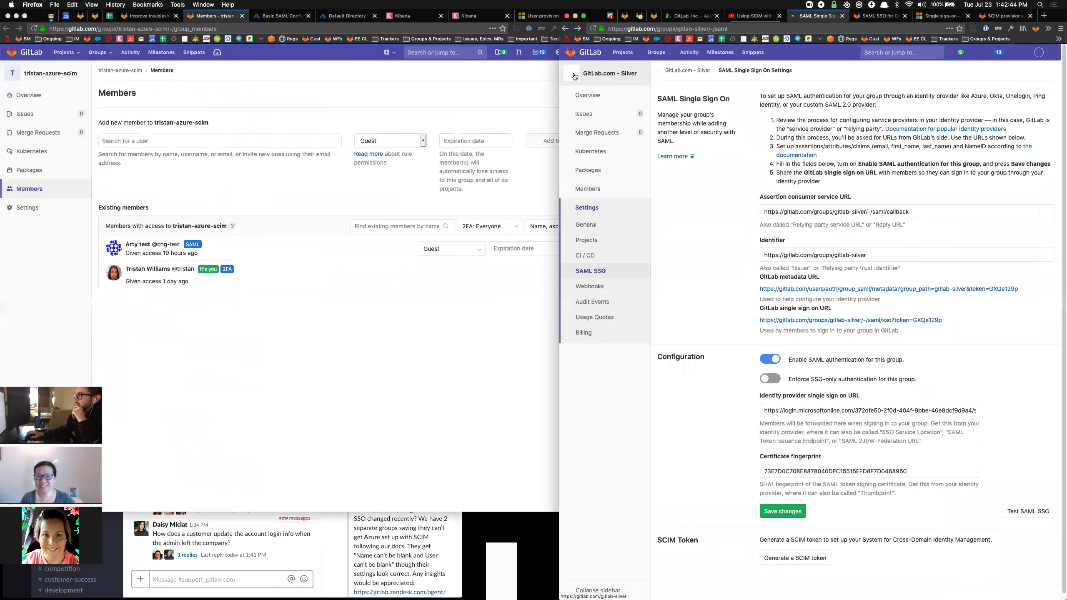
{"action": "left_click_drag", "start_coordinate": [944, 321], "coordinate": [766, 324]}
{"action": "key", "text": "super+c"}
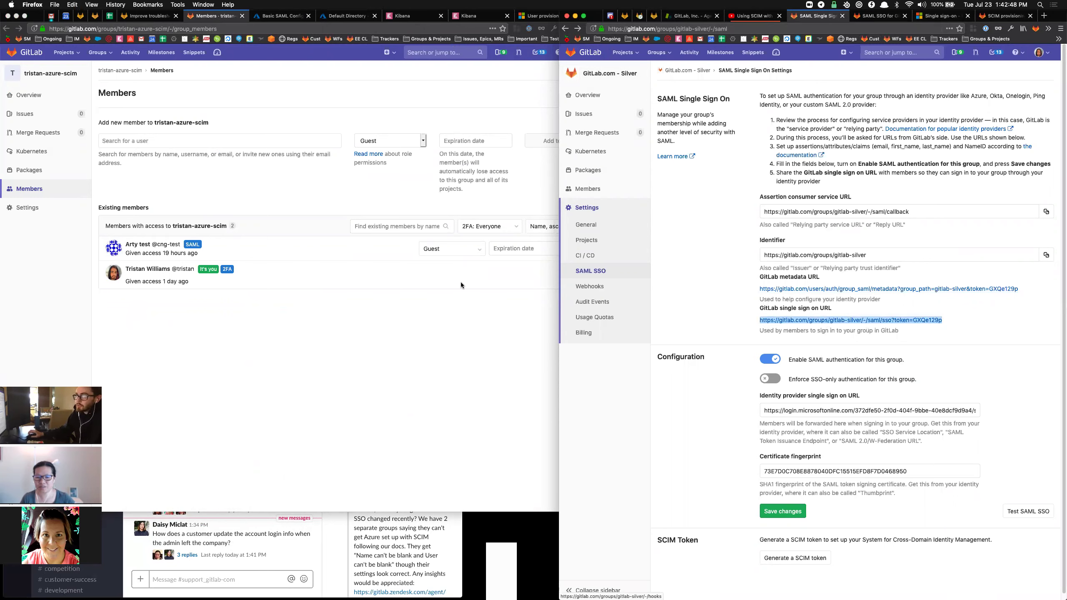
{"action": "left_click", "coordinate": [279, 16]}
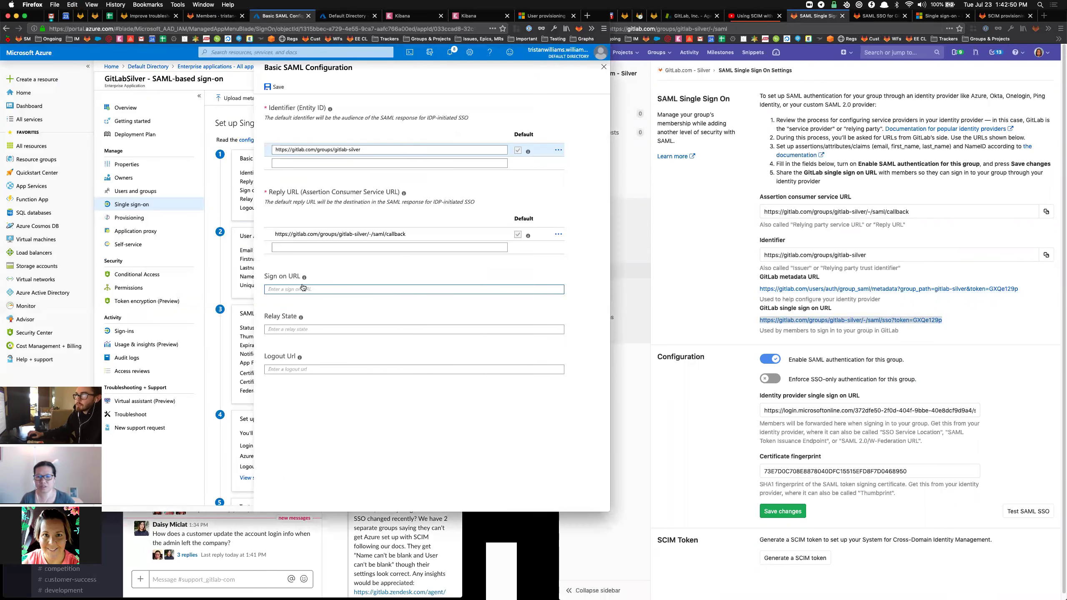
{"action": "key", "text": "super+v"}
{"action": "left_click_drag", "start_coordinate": [379, 289], "coordinate": [421, 290]}
{"action": "key", "text": "BackSpace"}
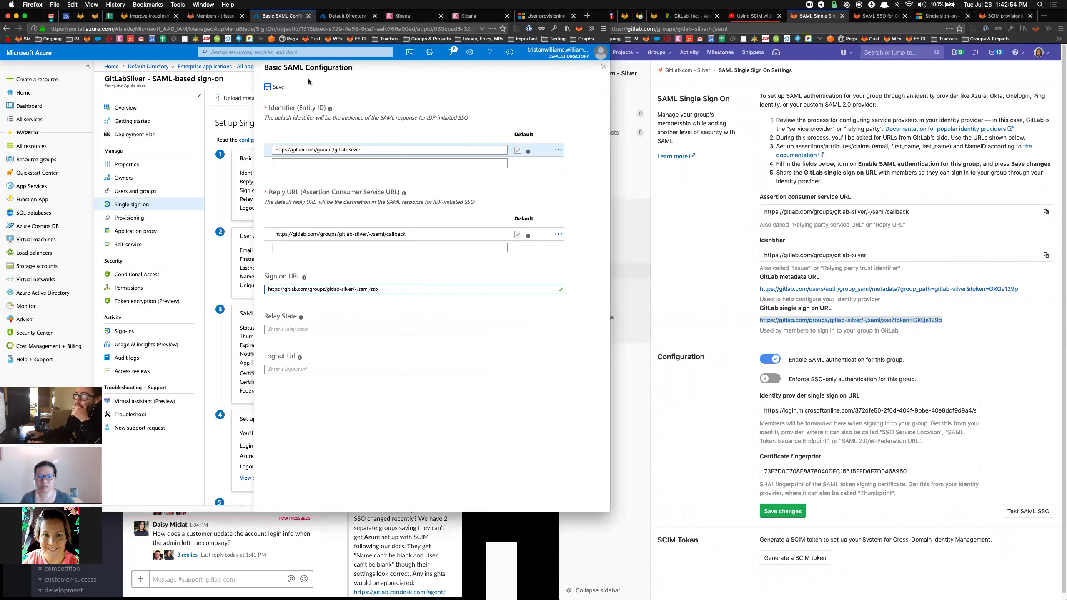
{"action": "left_click", "coordinate": [275, 86]}
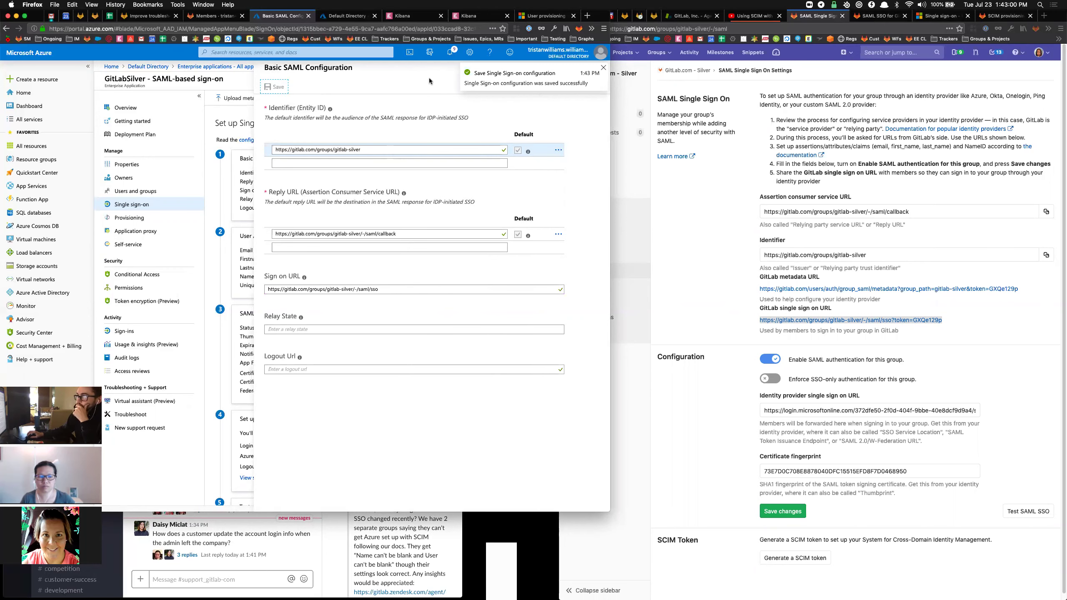
{"action": "left_click", "coordinate": [604, 68]}
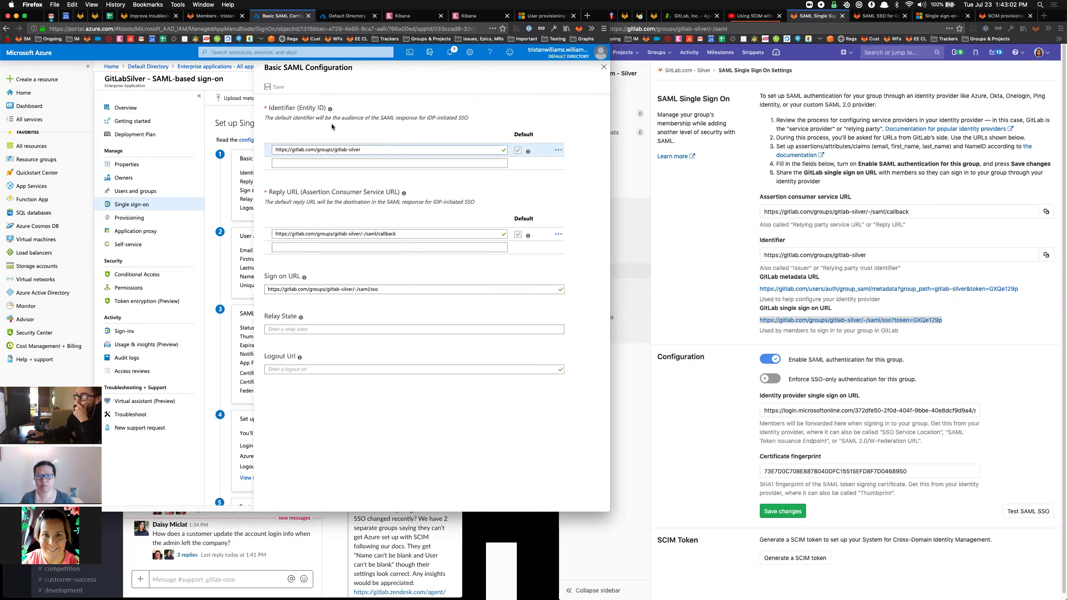
{"action": "left_click", "coordinate": [604, 68]}
Close the SAML blade and open GitLabSilver's Provisioning page in Azure.
{"action": "left_click", "coordinate": [565, 185]}
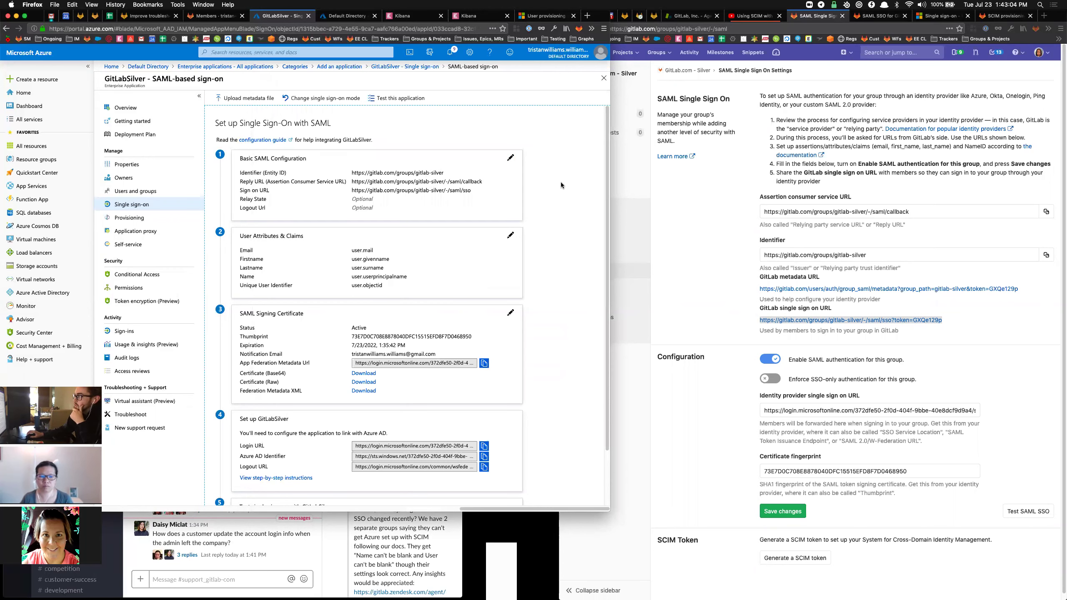
{"action": "left_click", "coordinate": [812, 13]}
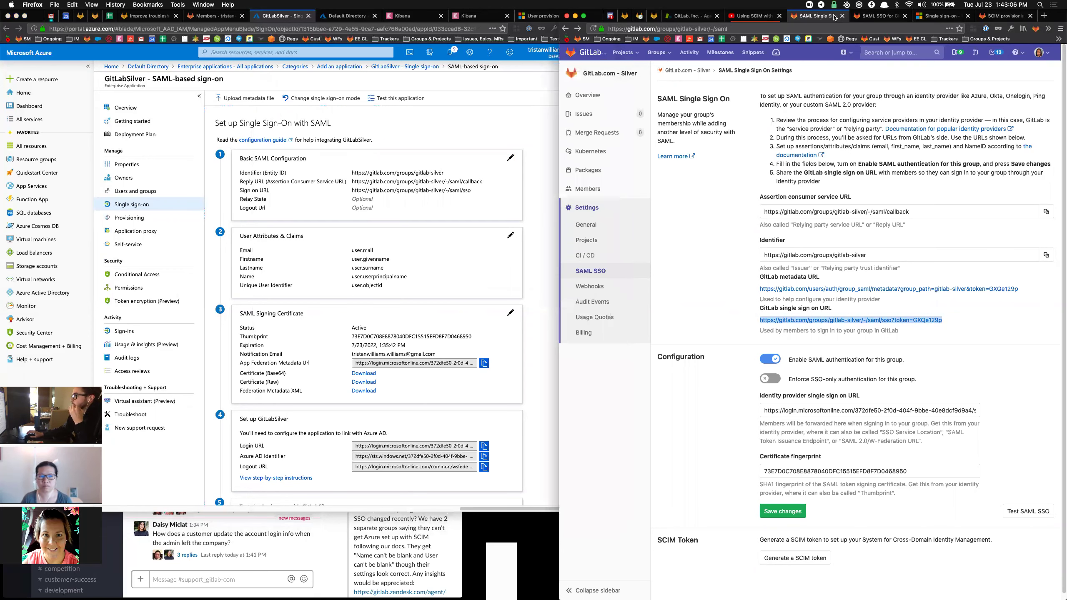
{"action": "key", "text": "super+9"}
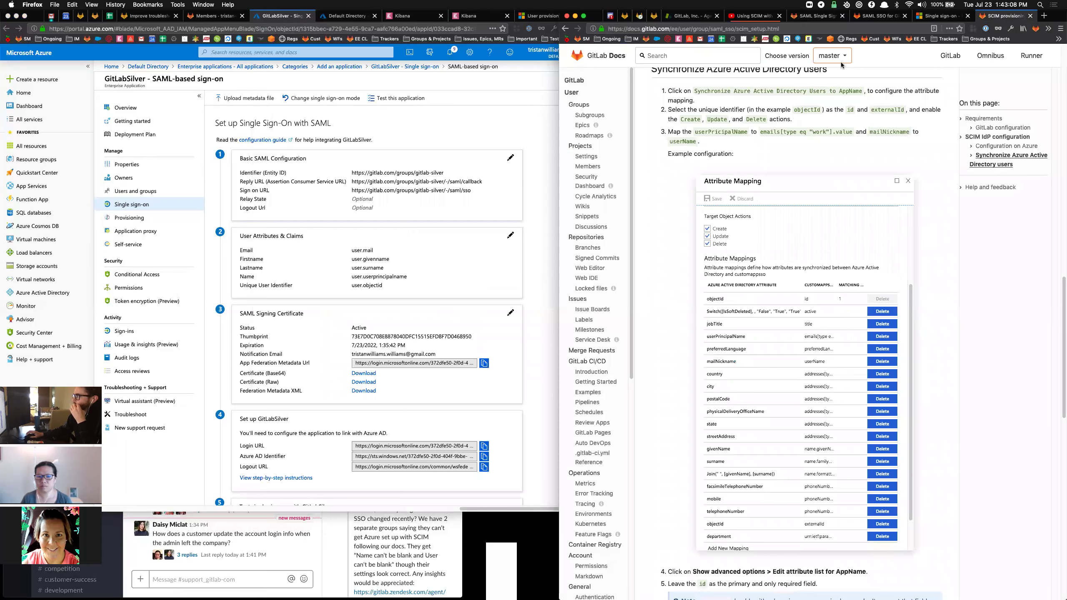
{"action": "scroll", "coordinate": [839, 143], "scroll_direction": "up", "scroll_amount": 1}
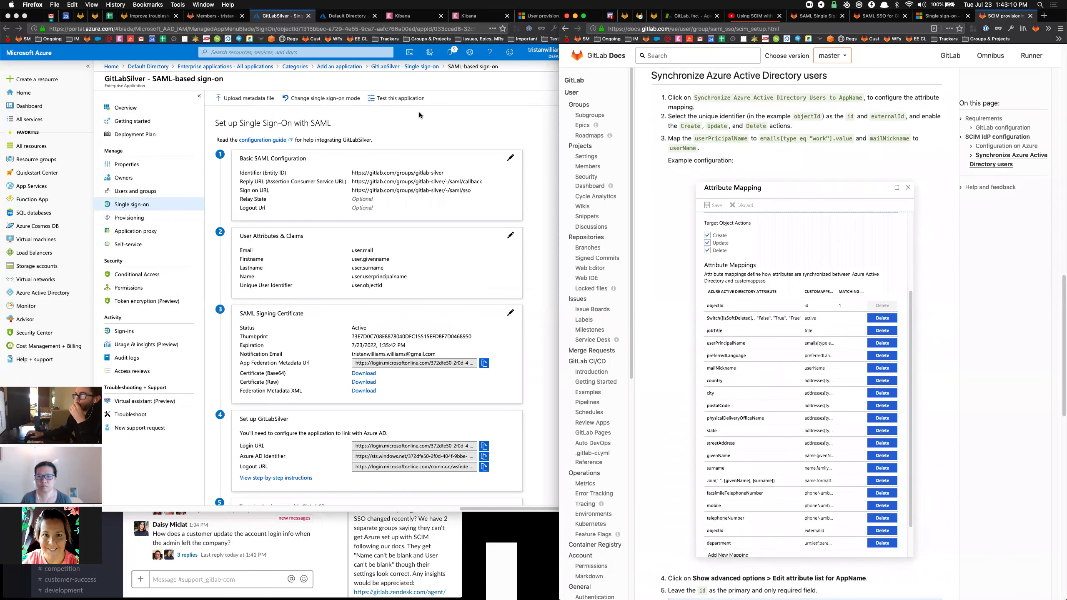
{"action": "left_click", "coordinate": [167, 115]}
{"action": "left_click", "coordinate": [134, 217]}
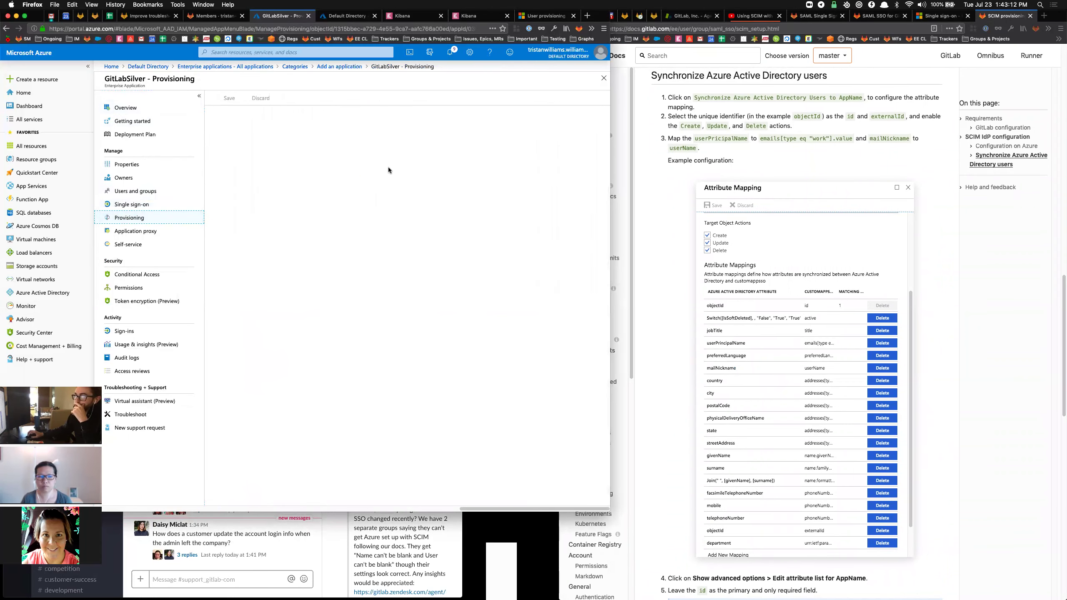
{"action": "scroll", "coordinate": [693, 201], "scroll_direction": "up", "scroll_amount": 15}
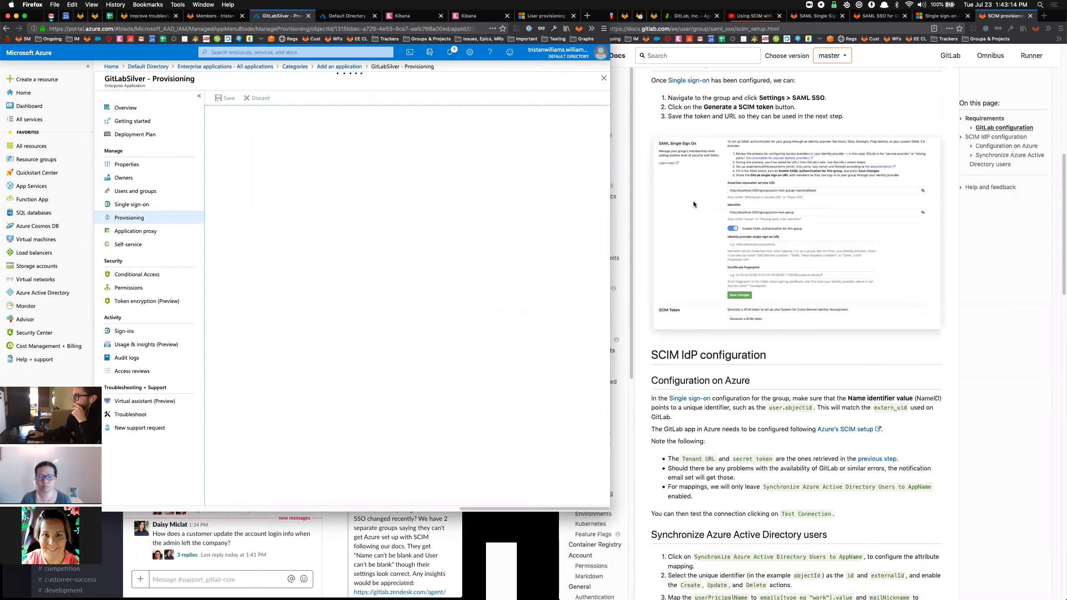
{"action": "scroll", "coordinate": [733, 214], "scroll_direction": "down", "scroll_amount": 1}
{"action": "scroll", "coordinate": [734, 214], "scroll_direction": "down", "scroll_amount": 7}
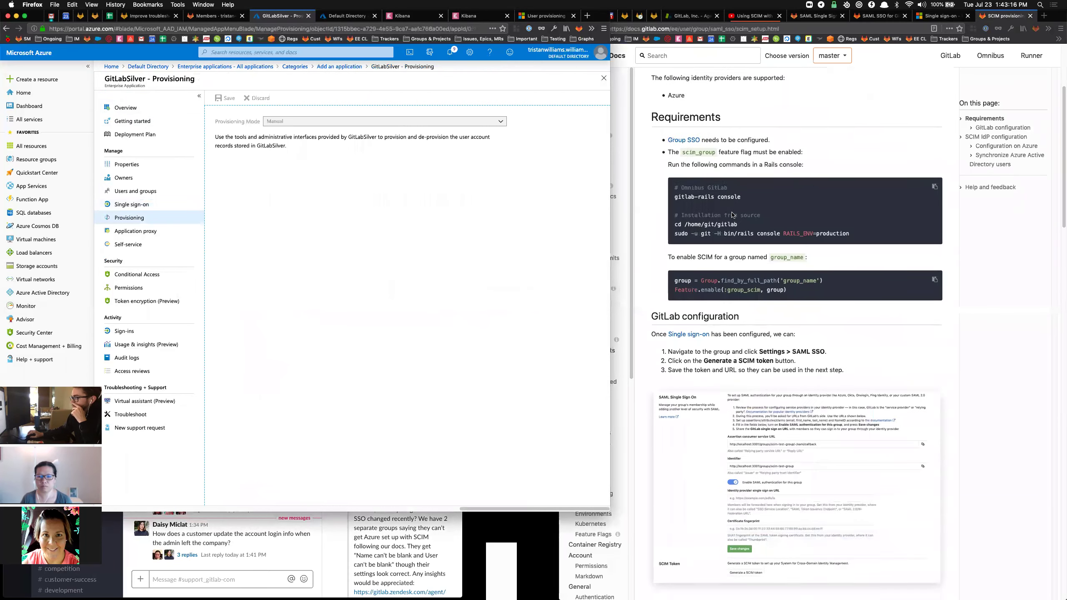
{"action": "scroll", "coordinate": [729, 211], "scroll_direction": "up", "scroll_amount": 3}
{"action": "scroll", "coordinate": [728, 209], "scroll_direction": "down", "scroll_amount": 4}
{"action": "scroll", "coordinate": [729, 208], "scroll_direction": "down", "scroll_amount": 1}
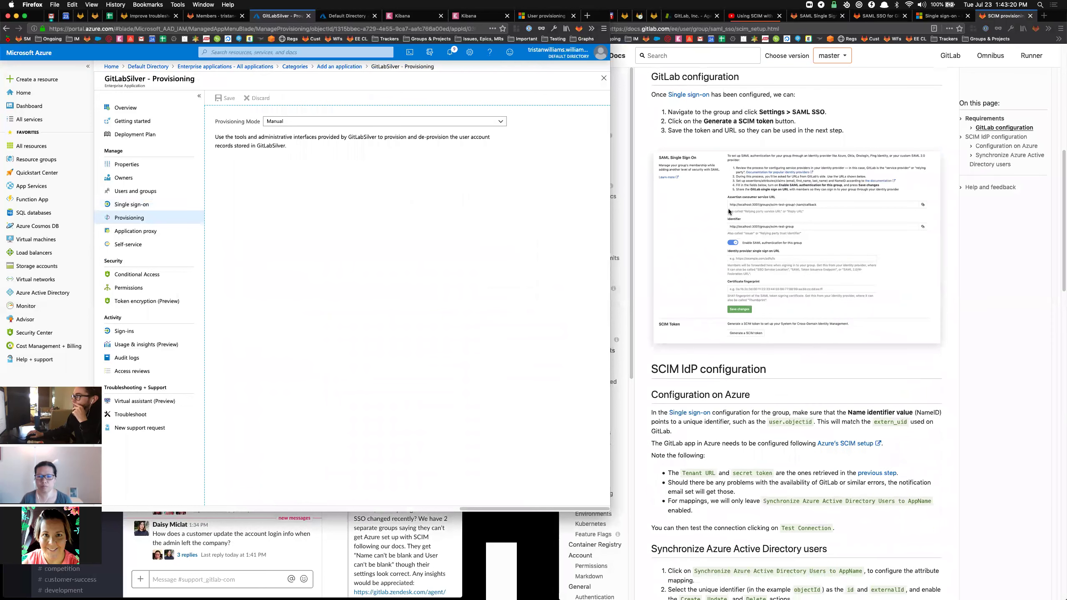
Generate a new SCIM token in GitLab's SAML settings and copy it.
{"action": "left_click", "coordinate": [810, 16]}
{"action": "left_click", "coordinate": [705, 309]}
{"action": "left_click", "coordinate": [790, 558]}
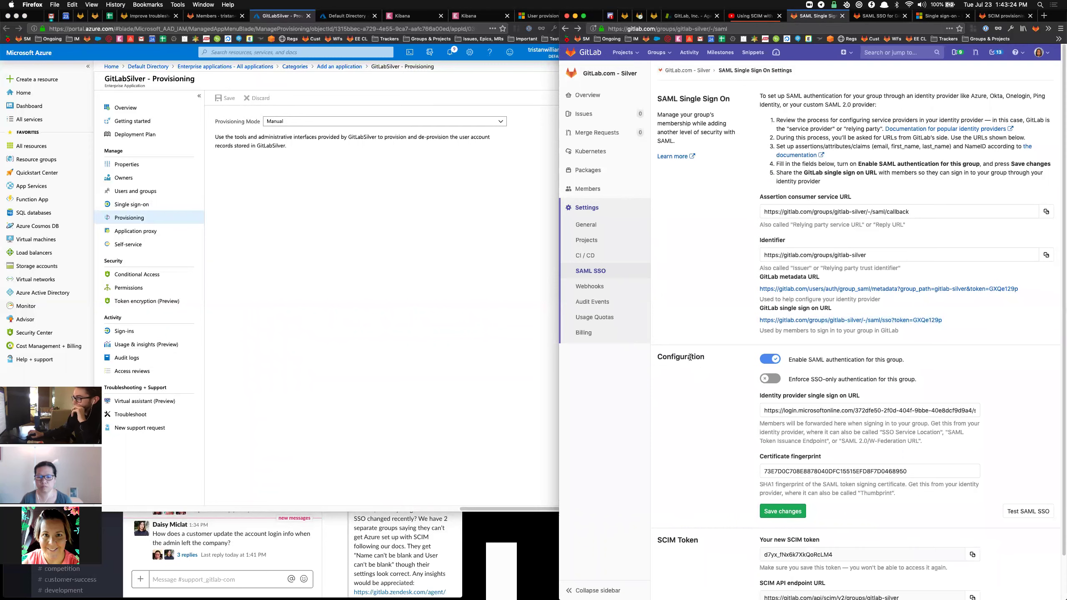
{"action": "scroll", "coordinate": [693, 358], "scroll_direction": "down", "scroll_amount": 2}
{"action": "left_click", "coordinate": [973, 510]}
Set GitLabSilver's Provisioning Mode to Automatic to reveal the Admin Credentials.
{"action": "left_click", "coordinate": [325, 159]}
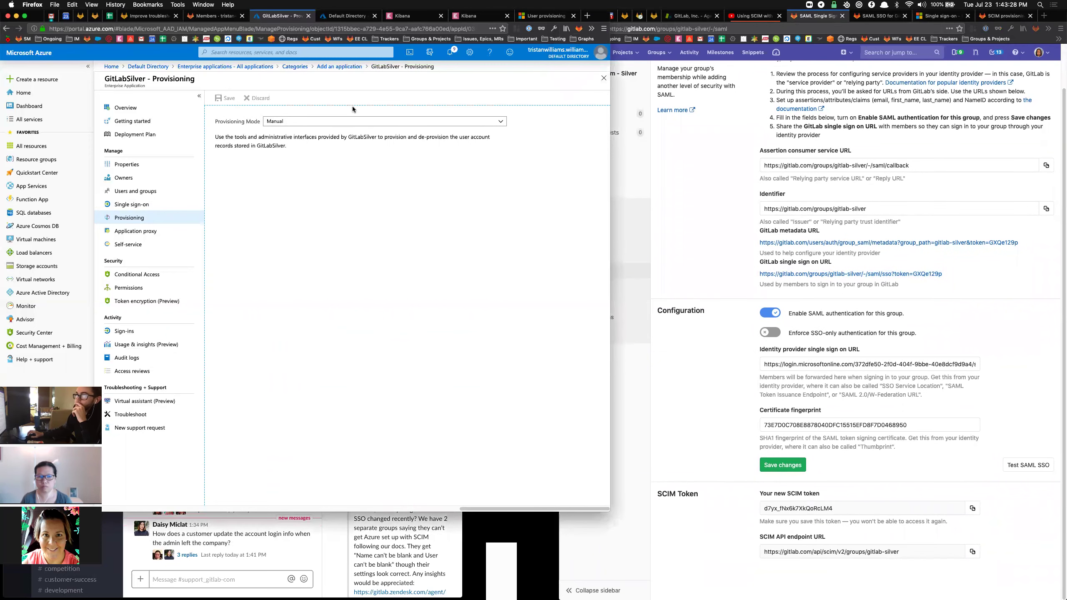
{"action": "left_click", "coordinate": [316, 123]}
{"action": "left_click", "coordinate": [319, 140]}
{"action": "left_click", "coordinate": [288, 215]}
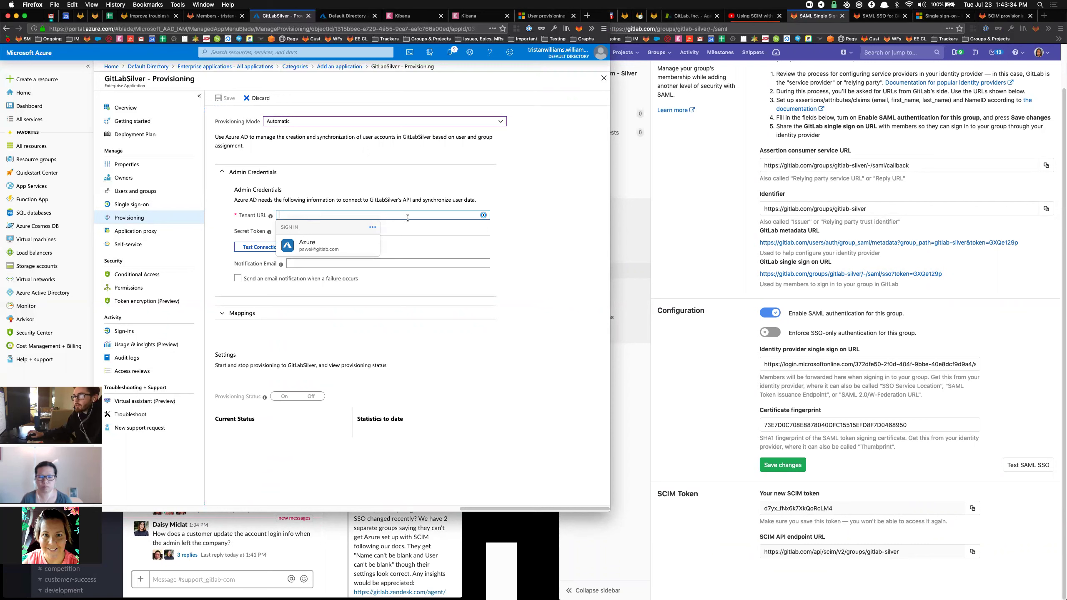
Fill in the SCIM token as Secret Token, GitLab's SCIM API URL as Tenant URL, and the notification email.
{"action": "left_click", "coordinate": [406, 231]}
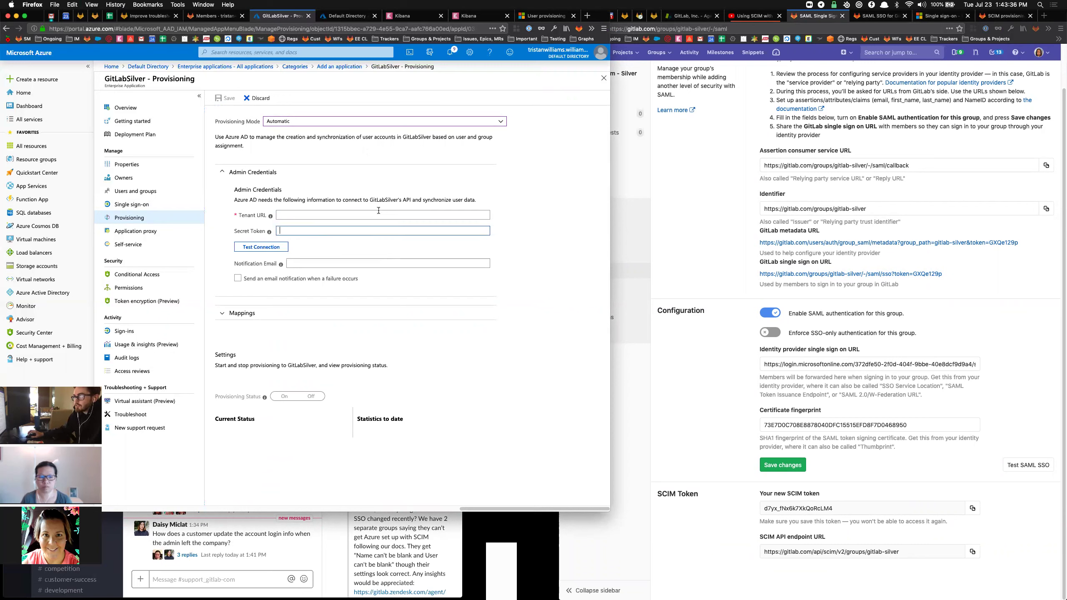
{"action": "key", "text": "super+v"}
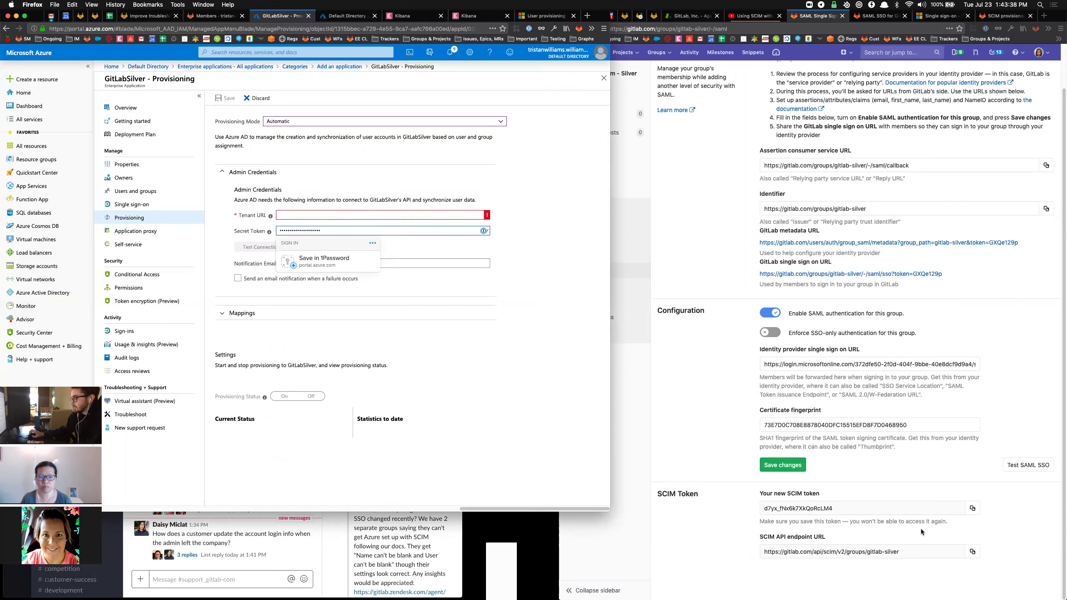
{"action": "left_click", "coordinate": [973, 552]}
{"action": "left_click", "coordinate": [367, 214]}
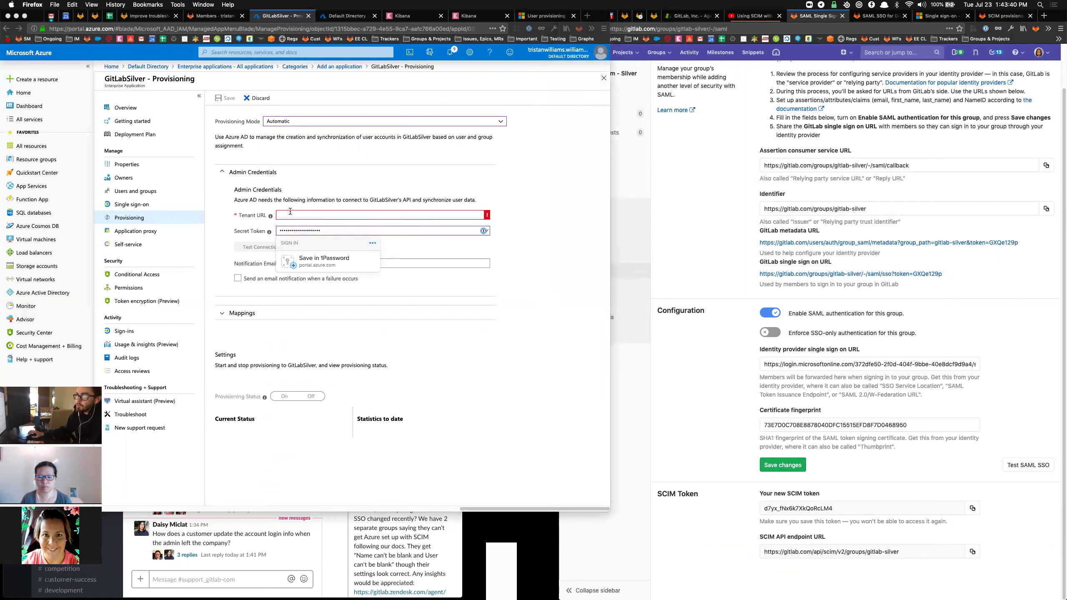
{"action": "key", "text": "super+v"}
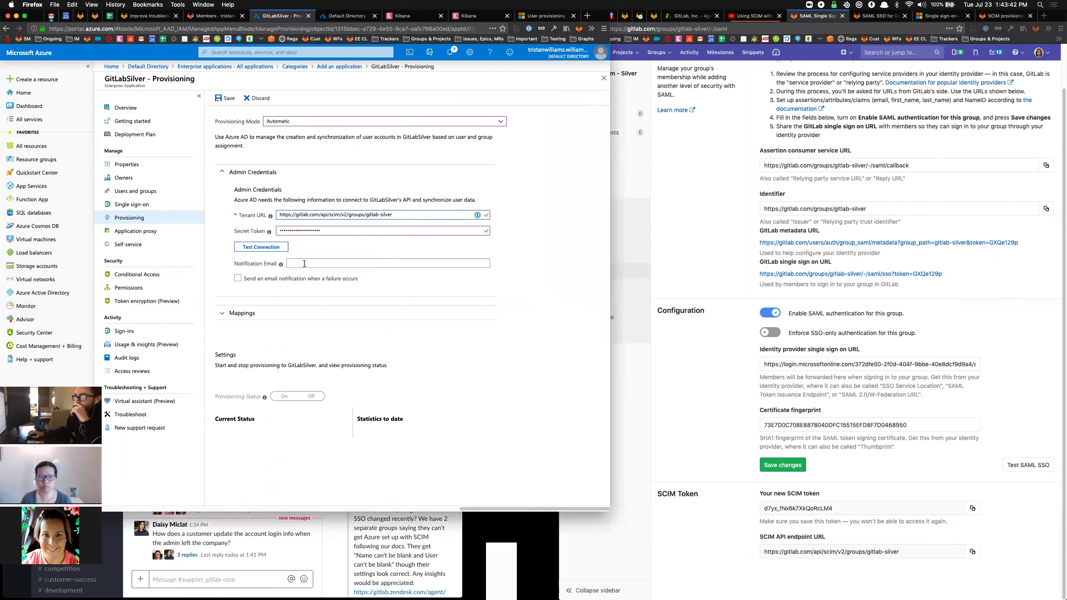
{"action": "left_click", "coordinate": [378, 263]}
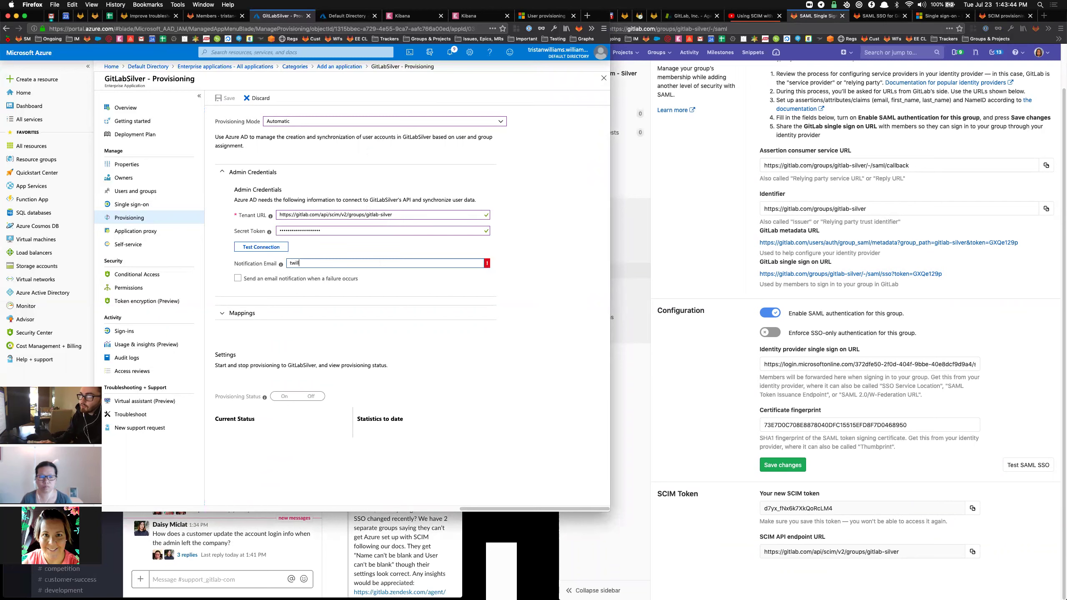
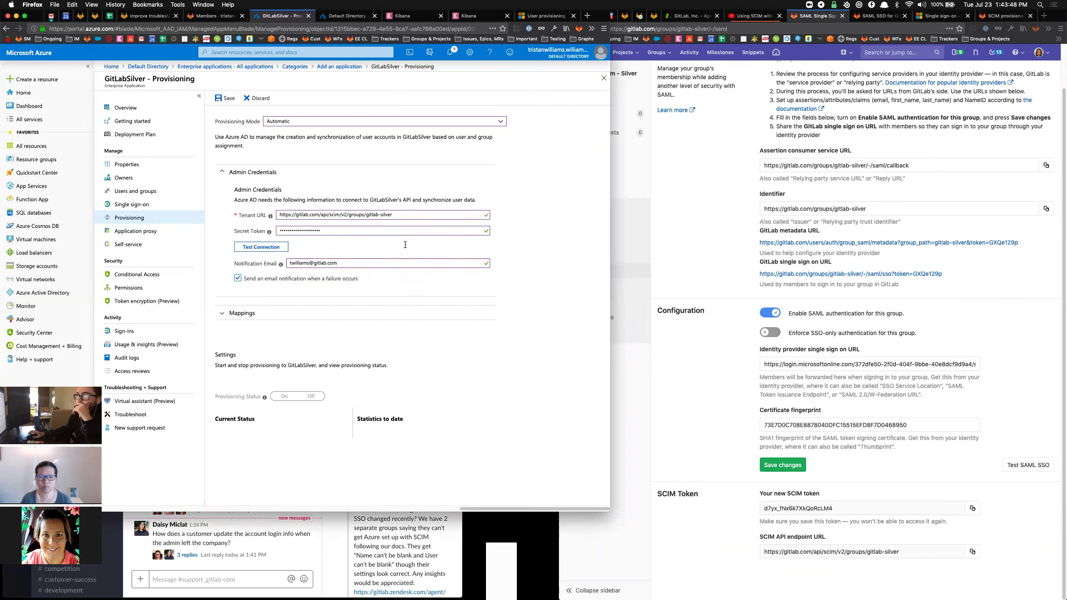
Test the connection, save the provisioning credentials, and expand the Mappings list.
{"action": "left_click", "coordinate": [267, 247]}
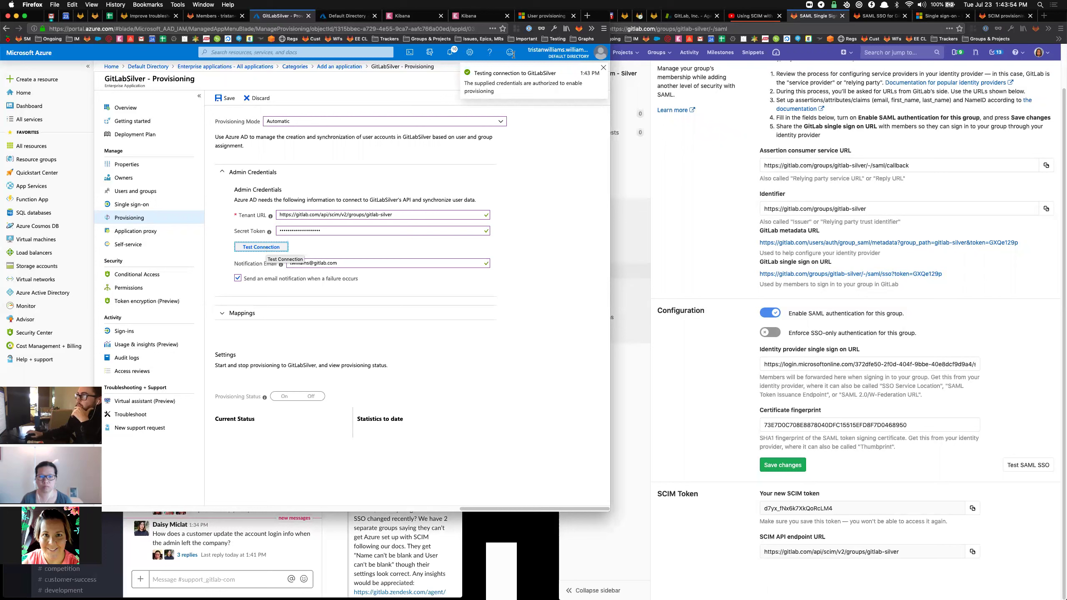
{"action": "left_click", "coordinate": [227, 99]}
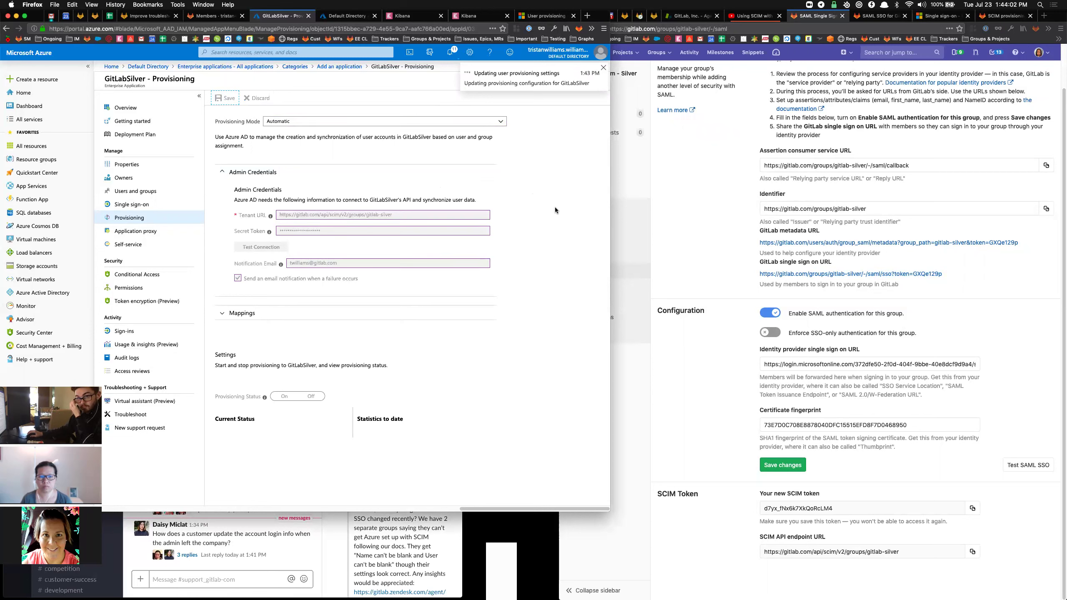
{"action": "left_click", "coordinate": [603, 68]}
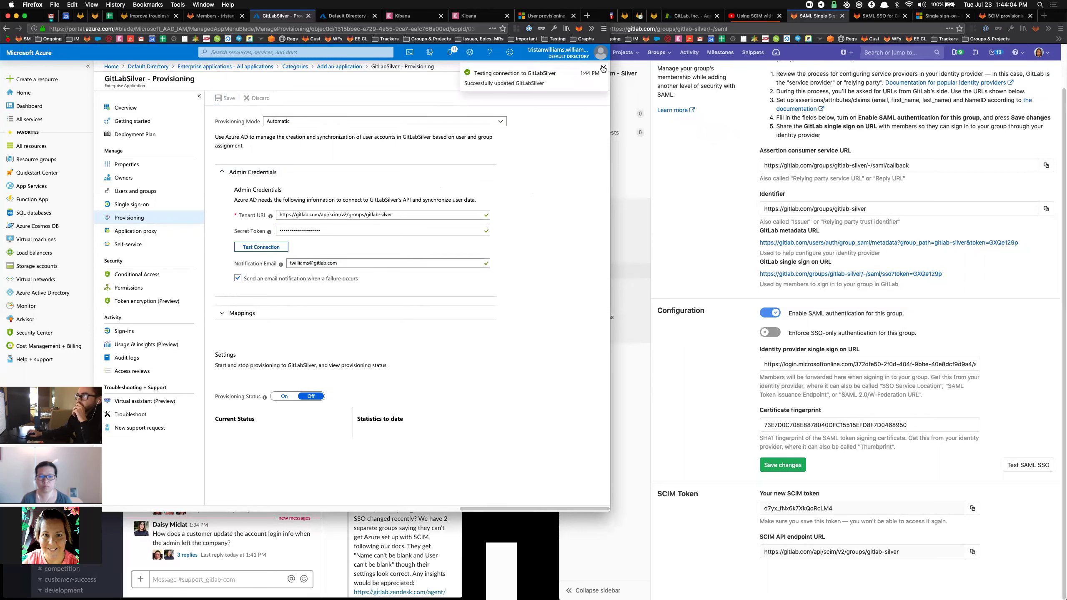
{"action": "left_click", "coordinate": [238, 313]}
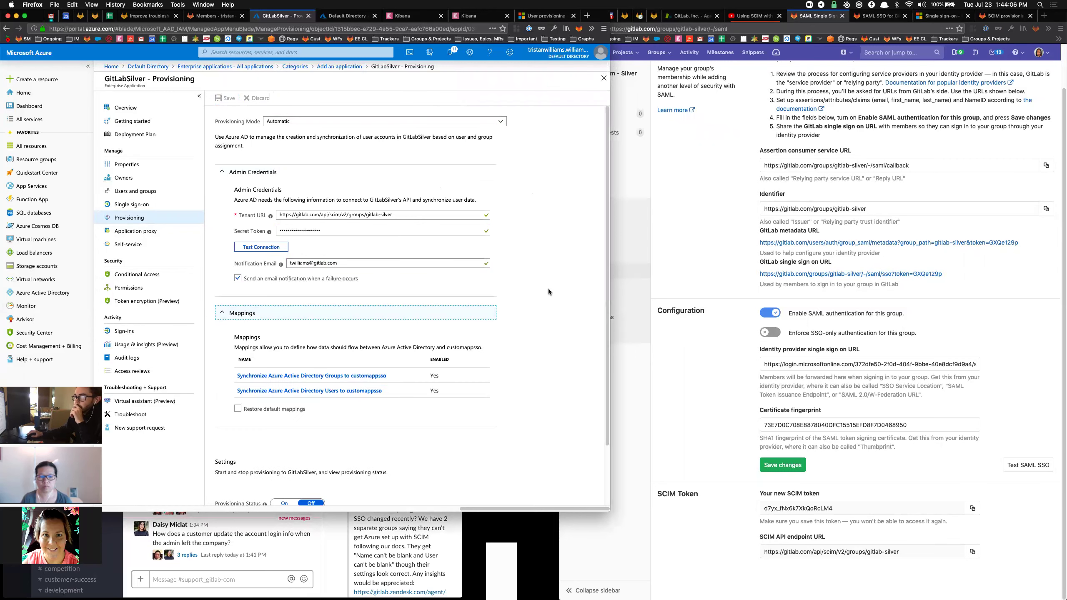
{"action": "scroll", "coordinate": [552, 272], "scroll_direction": "down", "scroll_amount": 2}
{"action": "left_click", "coordinate": [719, 183]}
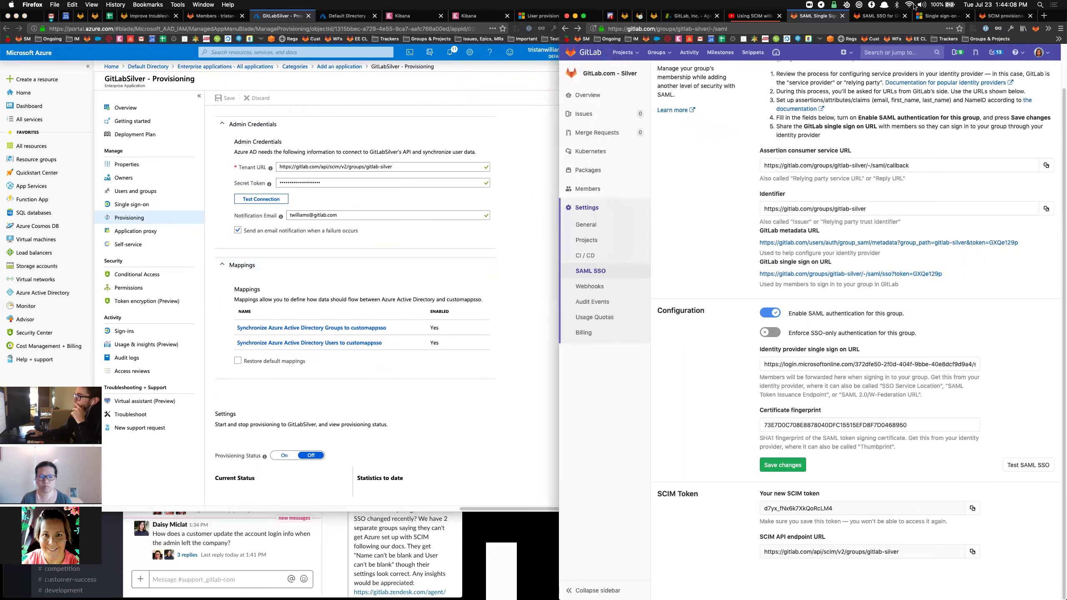
{"action": "left_click", "coordinate": [992, 17]}
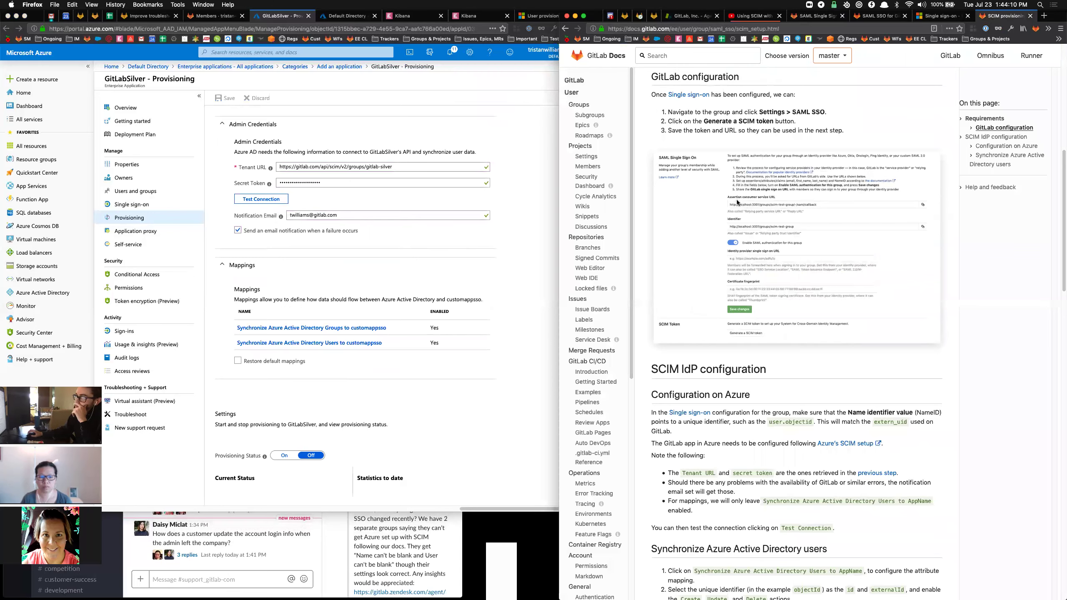
Open 'Synchronize Azure Active Directory Users to customappsso' and look through its attribute mappings.
{"action": "left_click", "coordinate": [554, 312]}
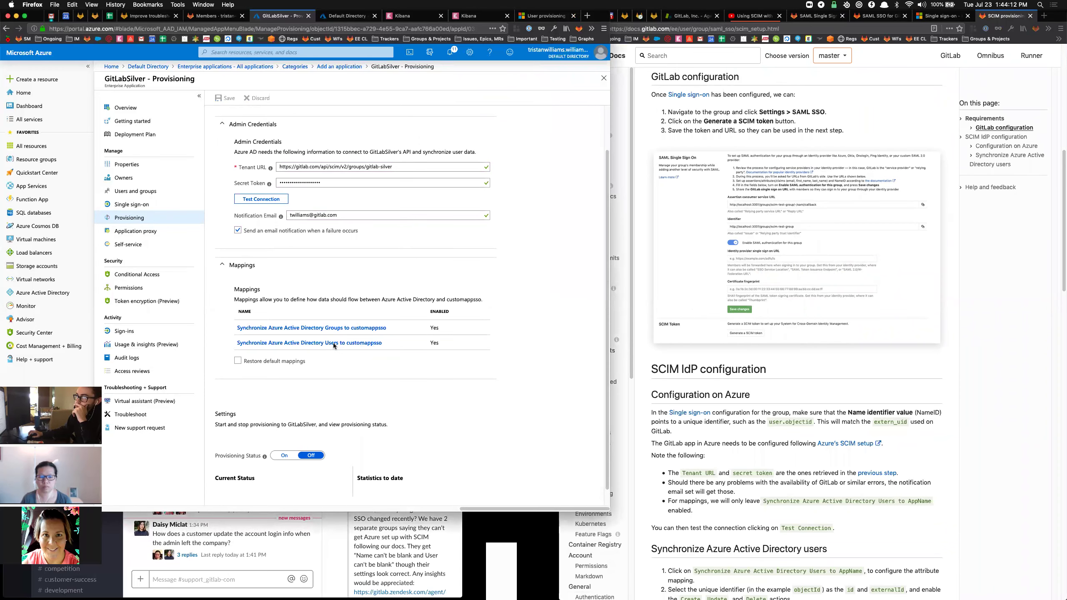
{"action": "left_click", "coordinate": [312, 345]}
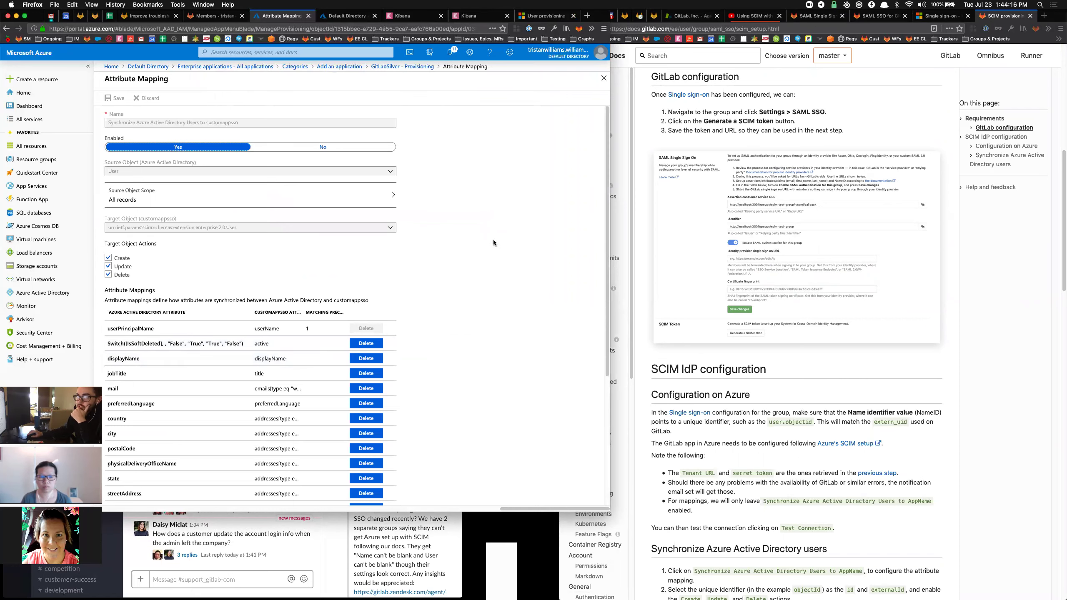
{"action": "scroll", "coordinate": [494, 239], "scroll_direction": "down", "scroll_amount": 5}
{"action": "scroll", "coordinate": [494, 242], "scroll_direction": "up", "scroll_amount": 5}
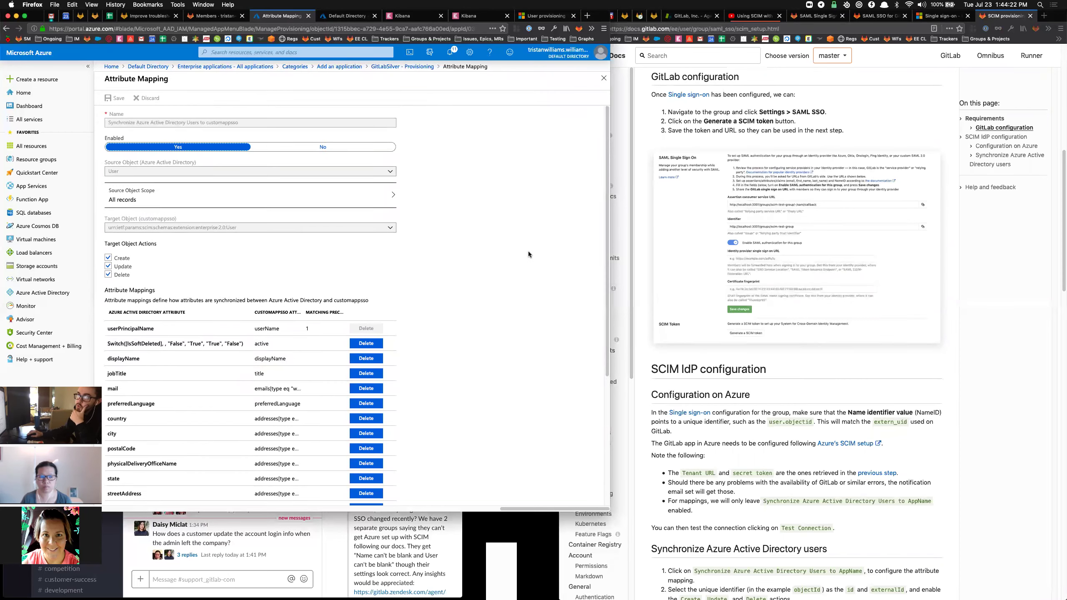
{"action": "scroll", "coordinate": [529, 251], "scroll_direction": "down", "scroll_amount": 5}
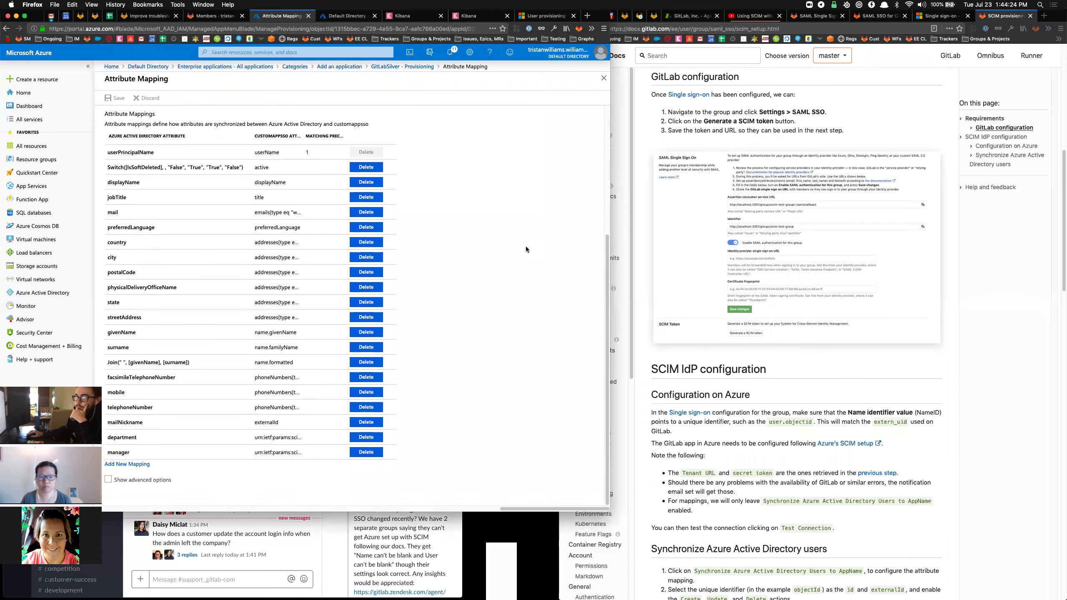
{"action": "left_click", "coordinate": [1019, 296]}
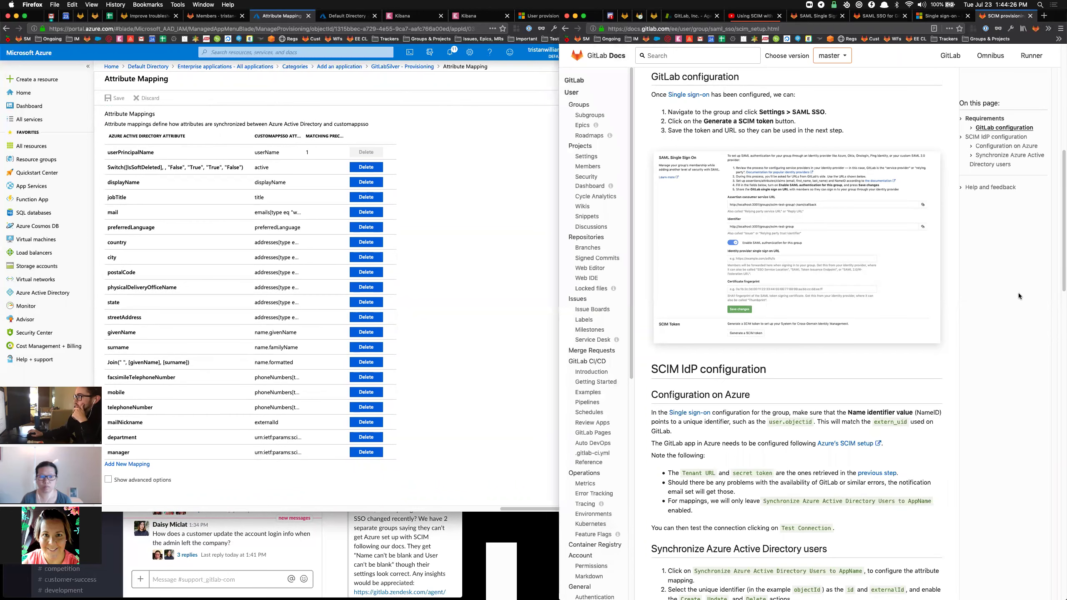
{"action": "scroll", "coordinate": [815, 202], "scroll_direction": "down", "scroll_amount": 10}
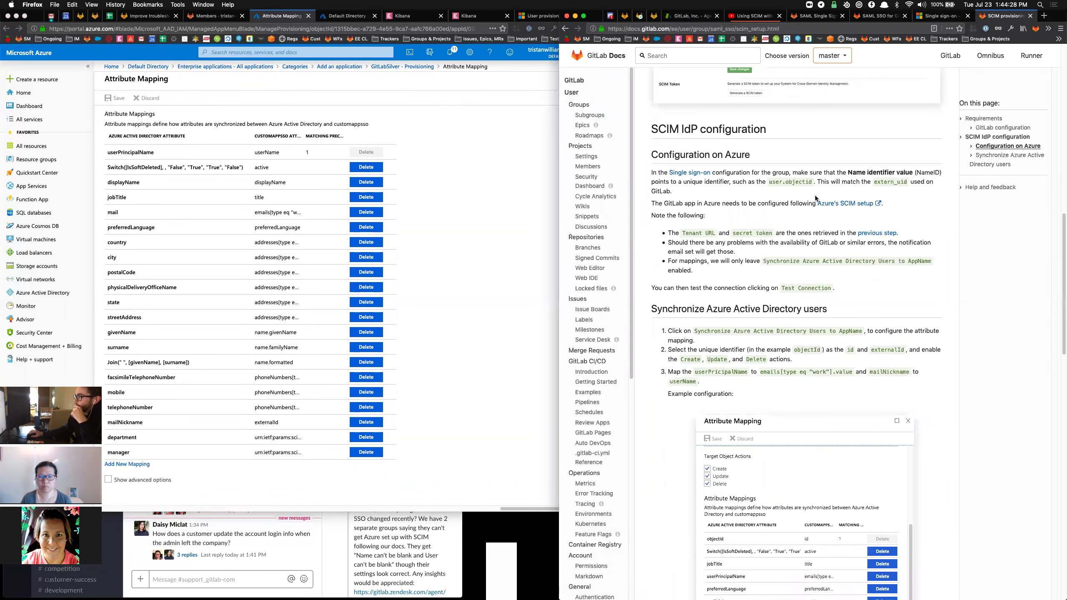
{"action": "scroll", "coordinate": [818, 193], "scroll_direction": "up", "scroll_amount": 1}
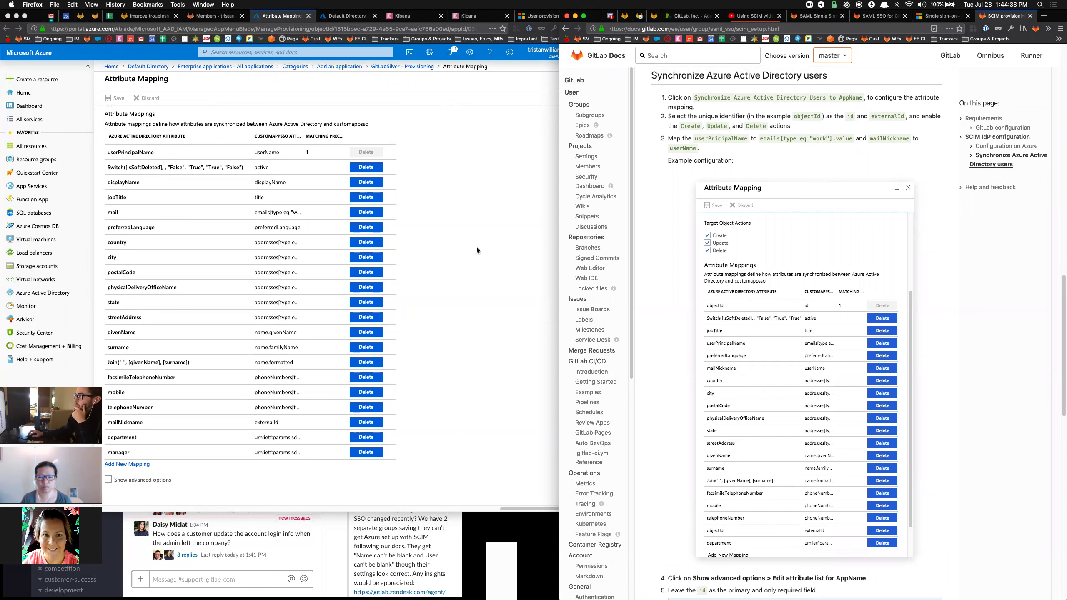
{"action": "triple_click", "coordinate": [767, 123]}
{"action": "left_click", "coordinate": [716, 118]}
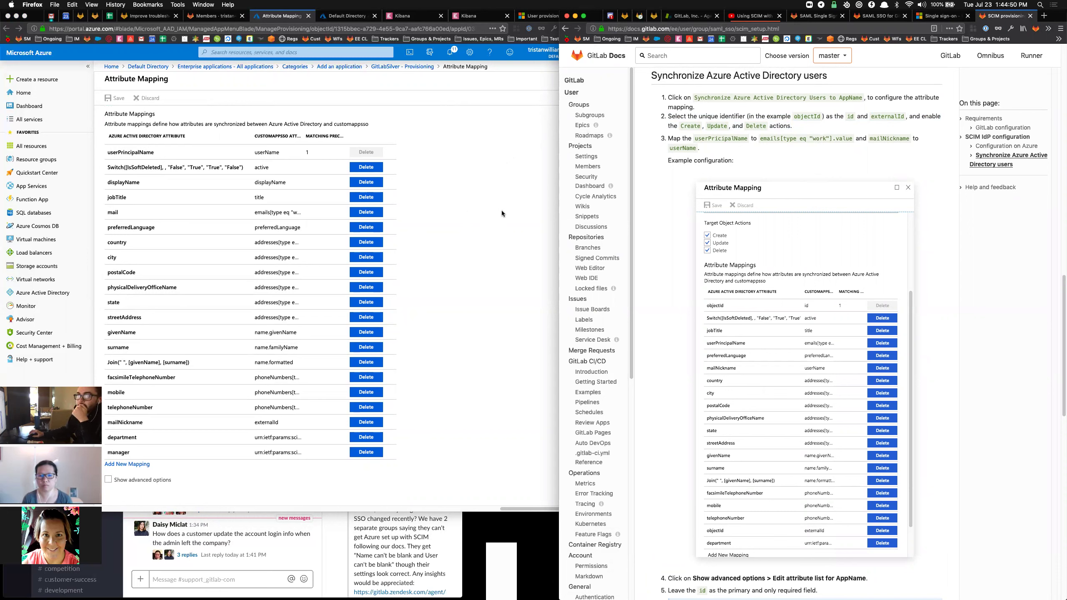
{"action": "left_click", "coordinate": [346, 175]}
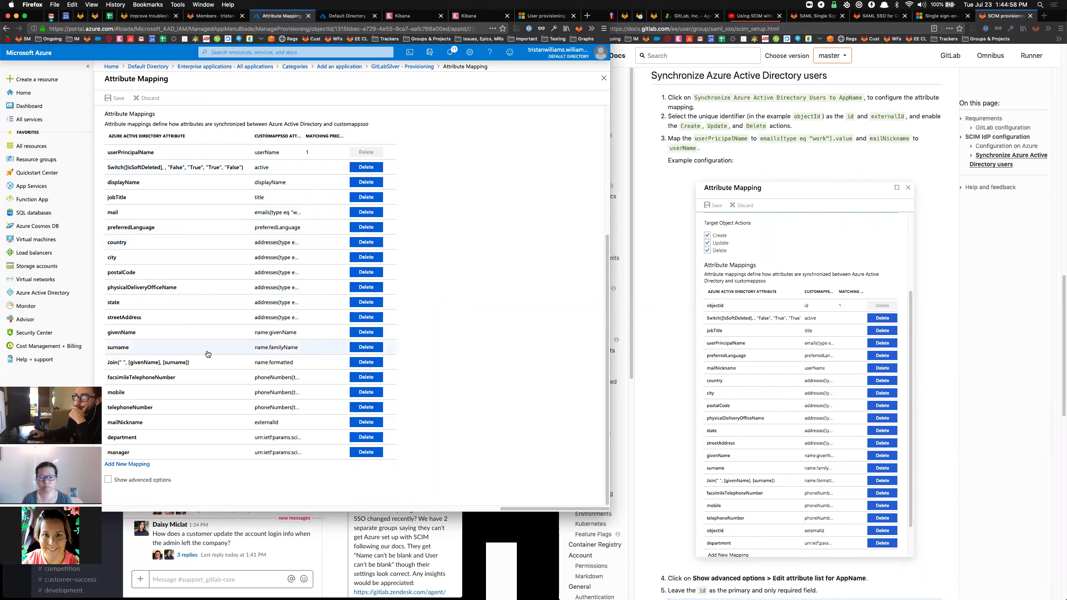
{"action": "left_click", "coordinate": [127, 463]}
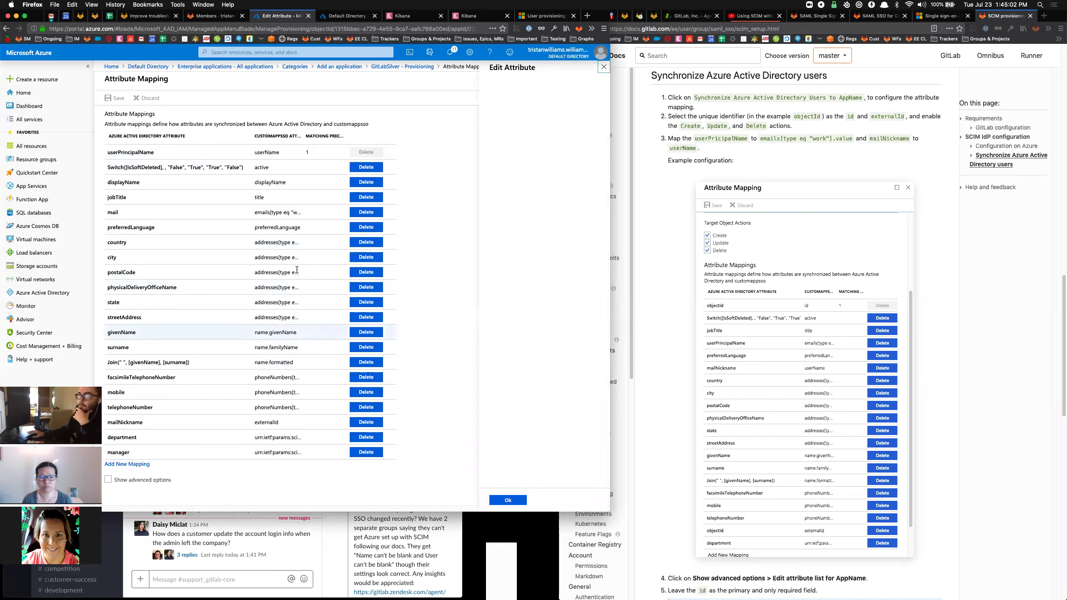
{"action": "left_click", "coordinate": [474, 147]}
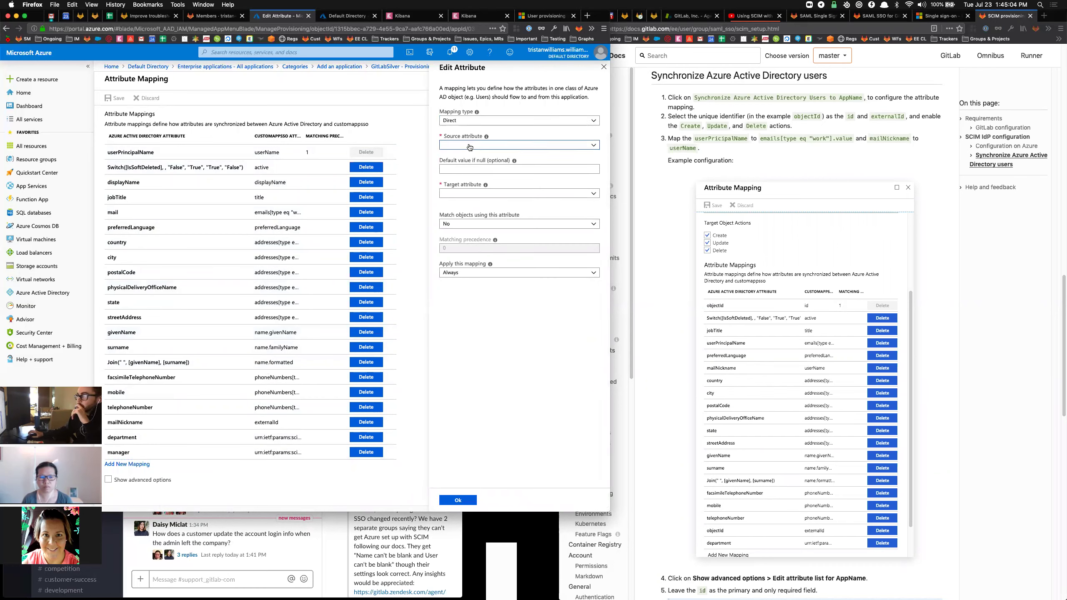
{"action": "scroll", "coordinate": [525, 343], "scroll_direction": "down", "scroll_amount": 2}
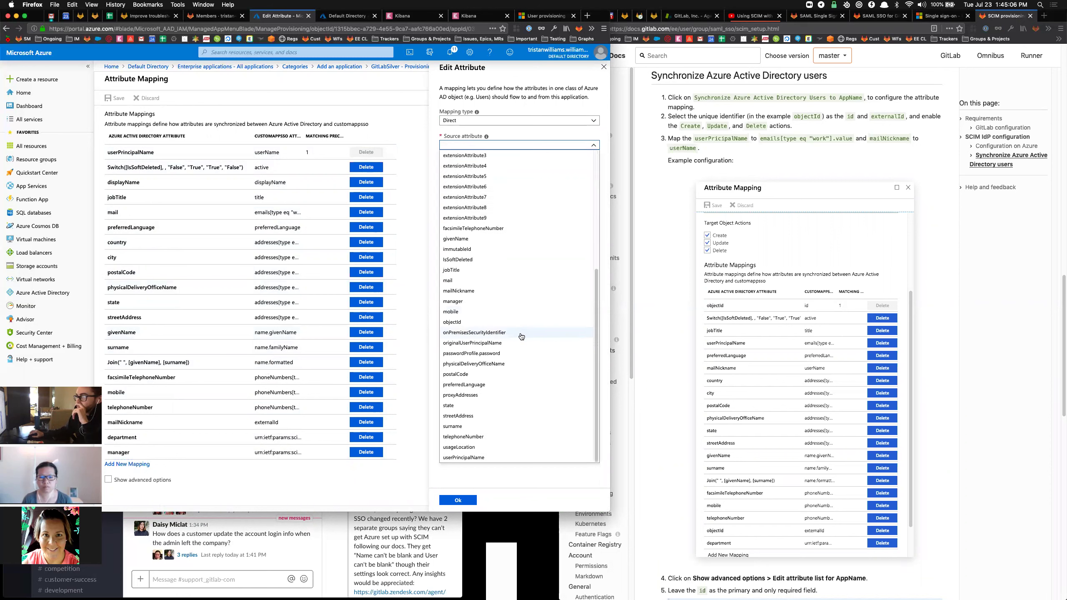
{"action": "left_click", "coordinate": [474, 320]}
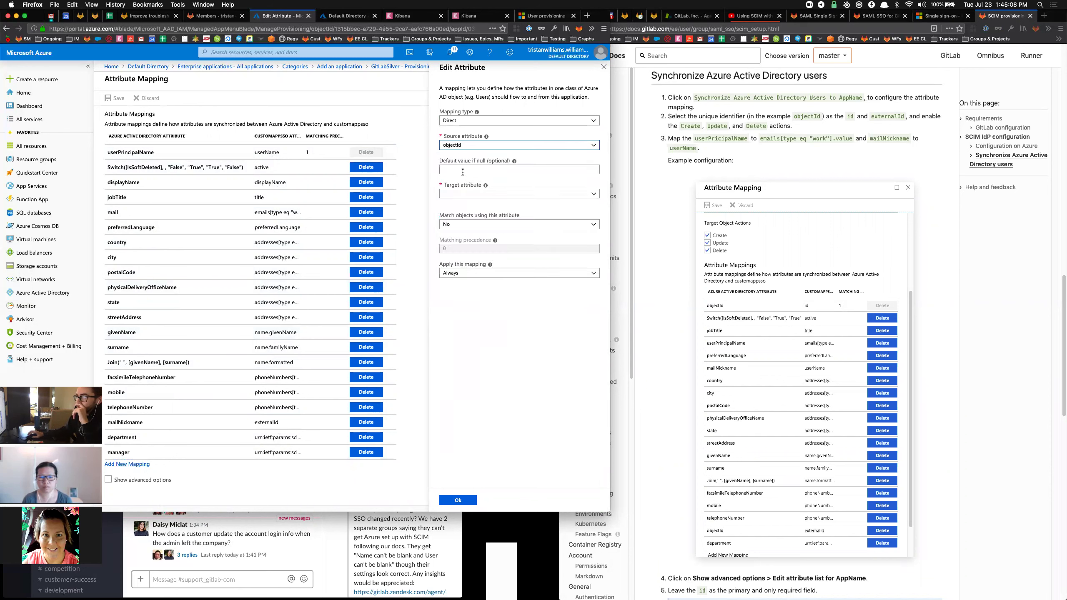
{"action": "left_click", "coordinate": [465, 194]}
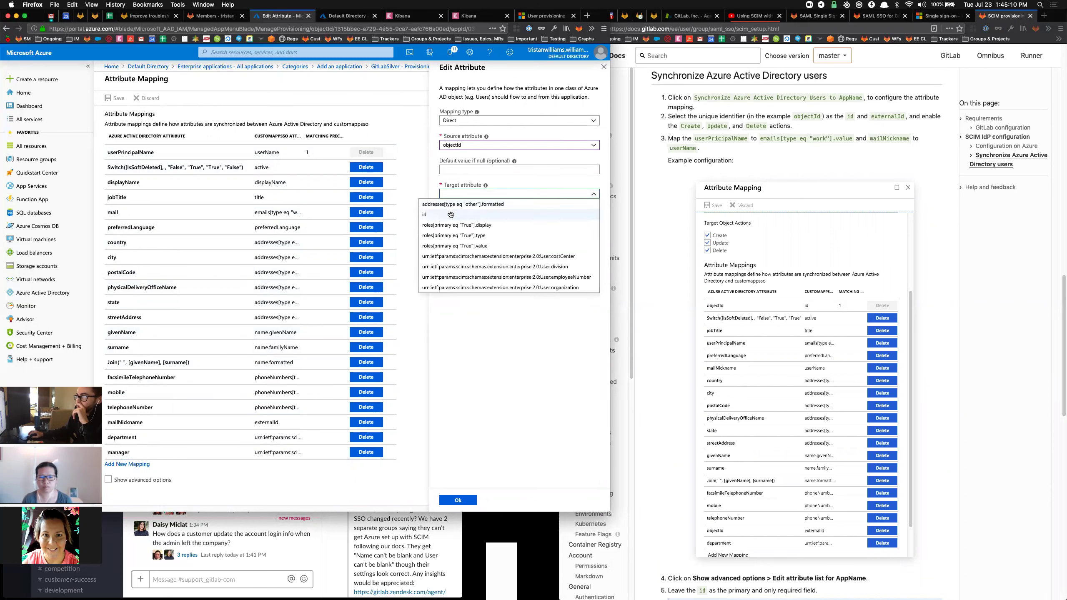
{"action": "left_click", "coordinate": [451, 212]}
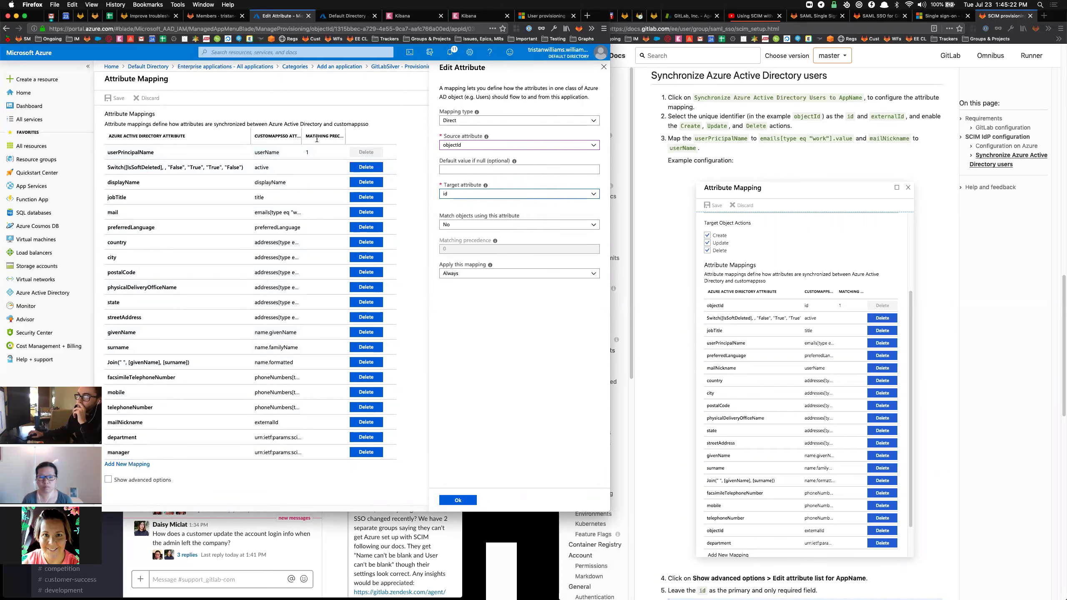
{"action": "left_click", "coordinate": [603, 66]}
{"action": "left_click", "coordinate": [335, 230]}
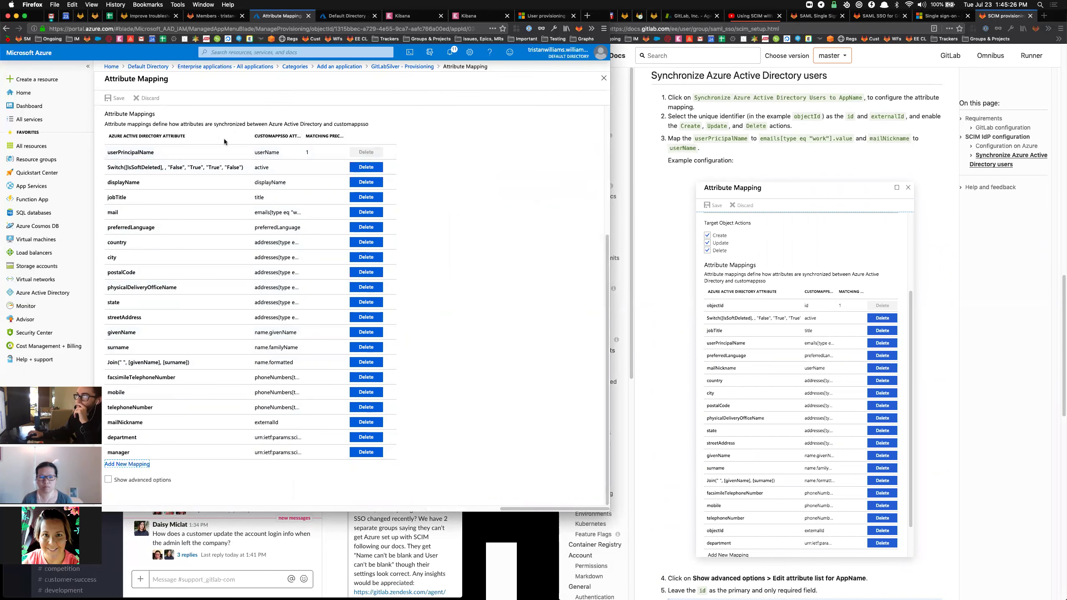
Edit the userPrincipalName mapping to match objects with precedence 2 and confirm with Ok.
{"action": "left_click", "coordinate": [327, 150]}
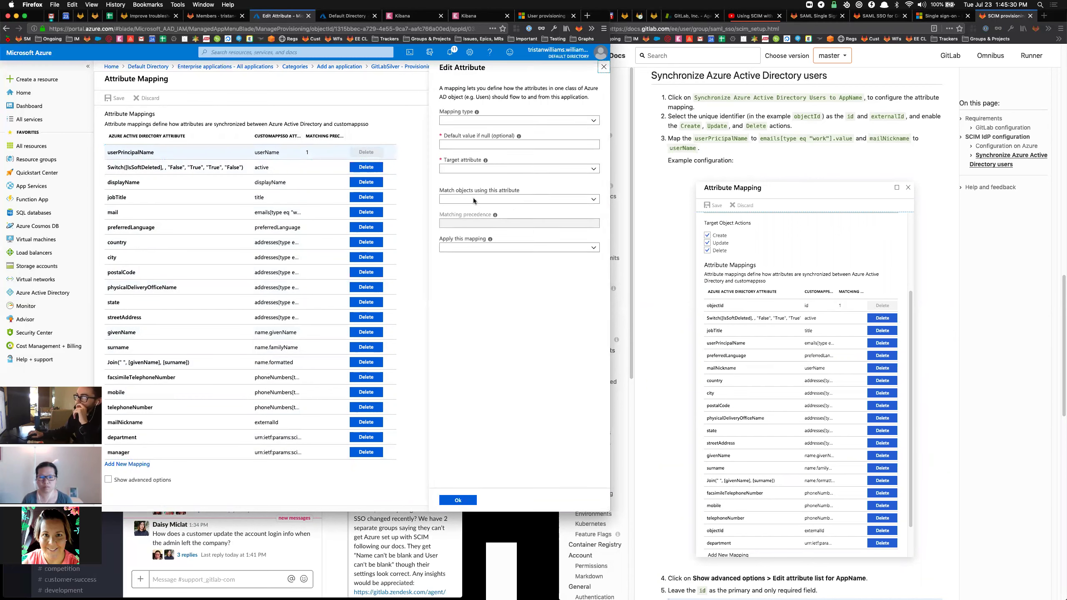
{"action": "left_click", "coordinate": [457, 229]}
{"action": "left_click", "coordinate": [457, 241]}
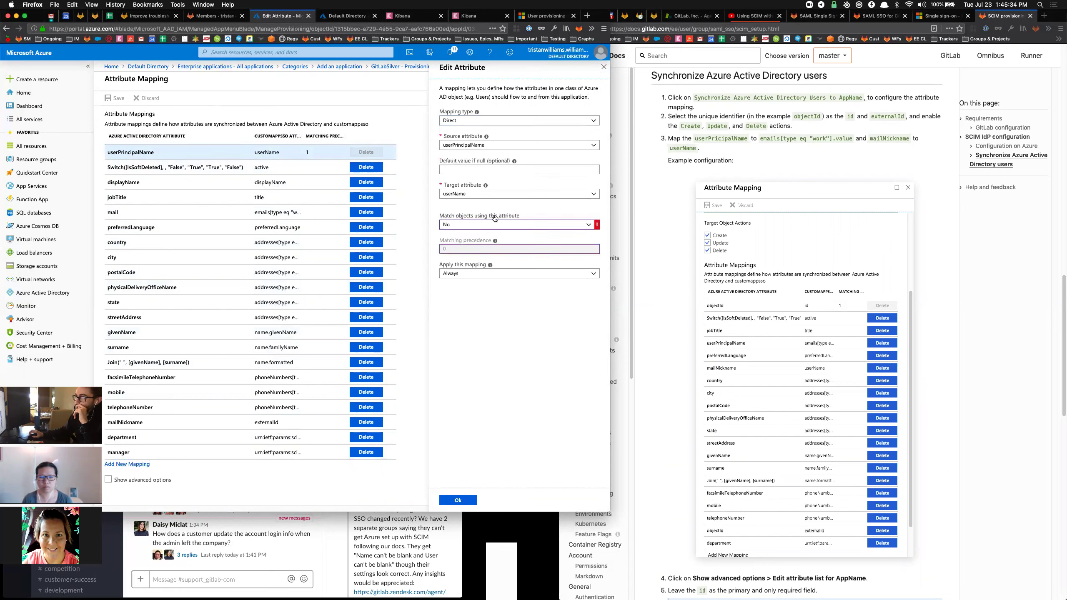
{"action": "mouse_move", "coordinate": [598, 226]}
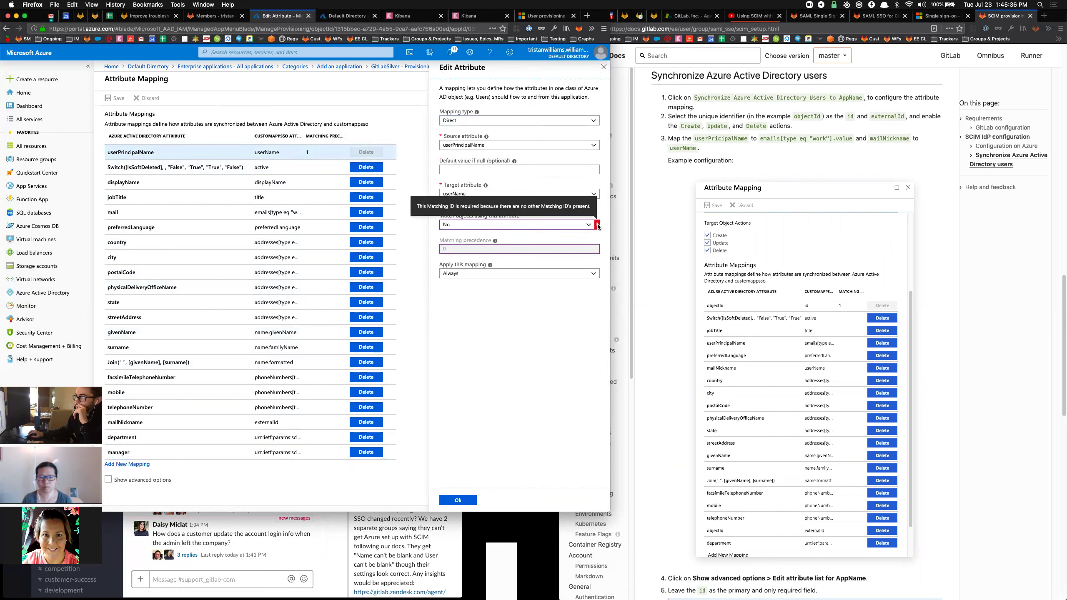
{"action": "left_click", "coordinate": [479, 227]}
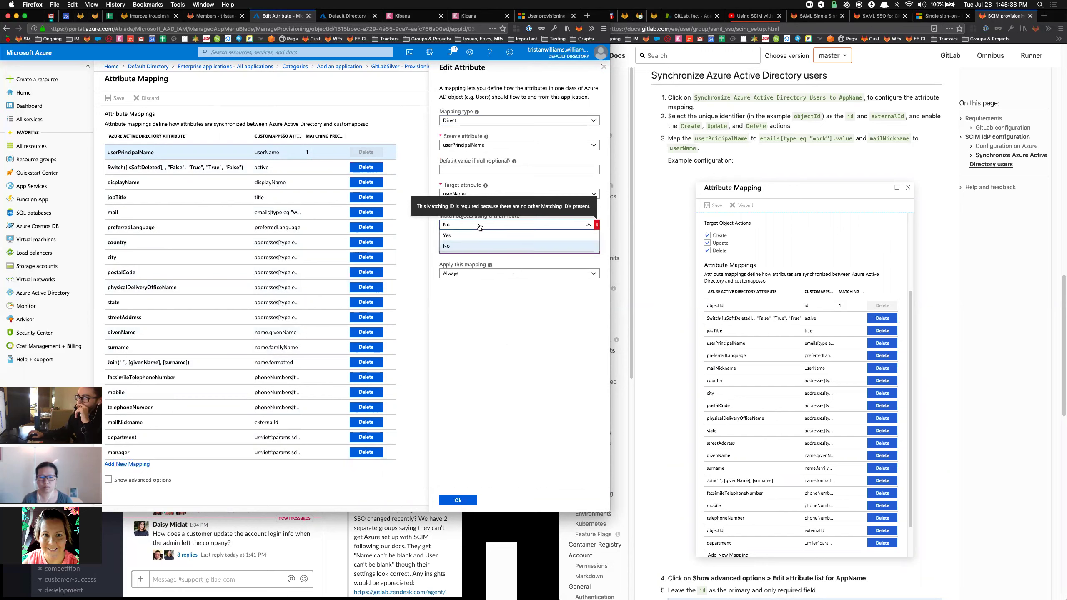
{"action": "left_click", "coordinate": [455, 236]}
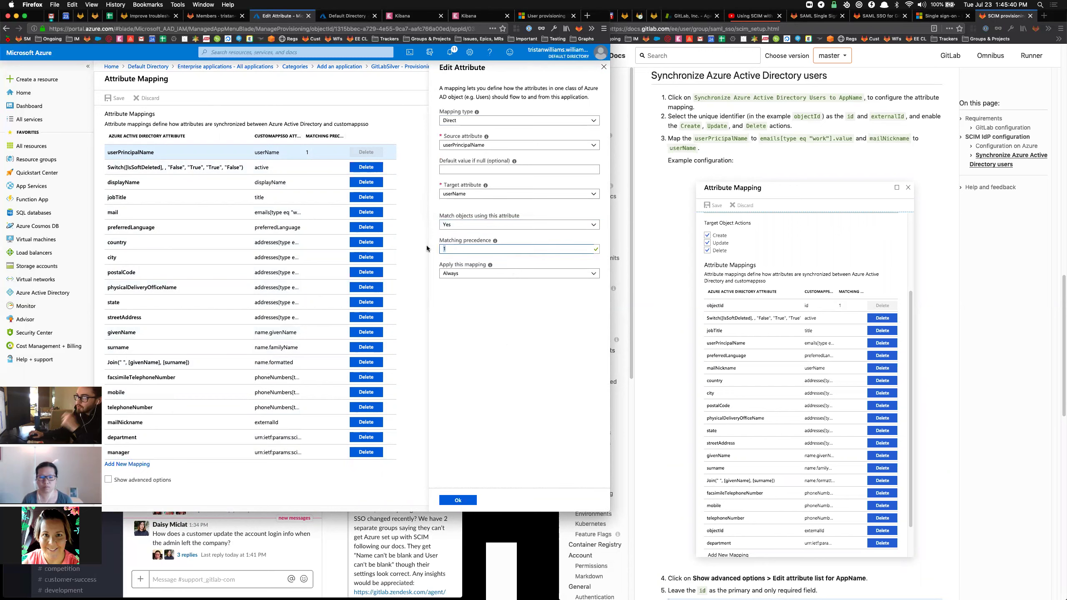
{"action": "type", "text": "2"}
{"action": "left_click", "coordinate": [458, 501]}
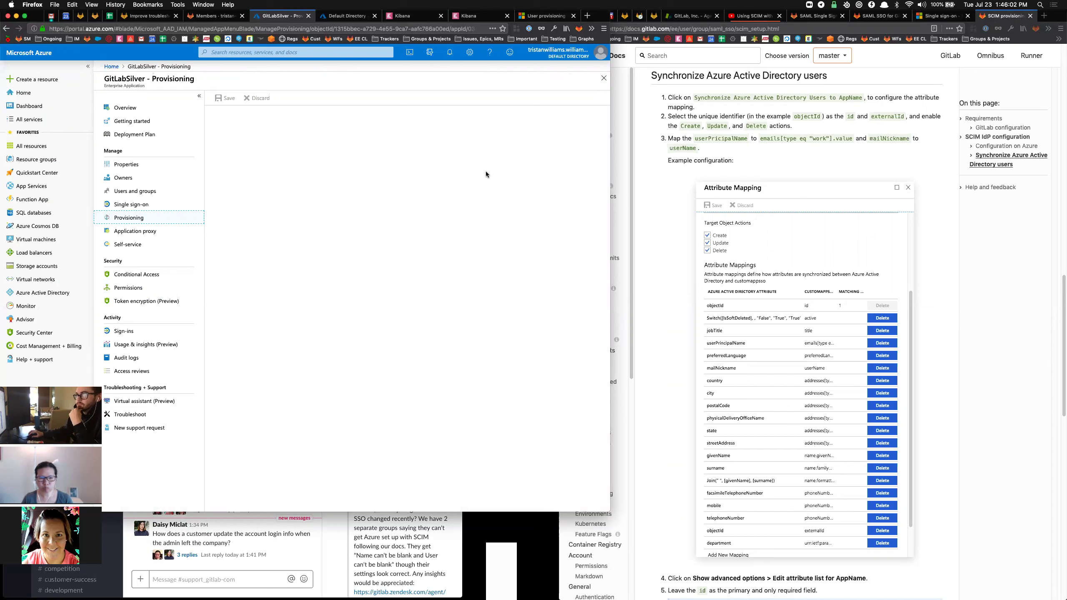
Reopen the users attribute mapping and the userPrincipalName→userName mapping editor.
{"action": "left_click", "coordinate": [434, 196]}
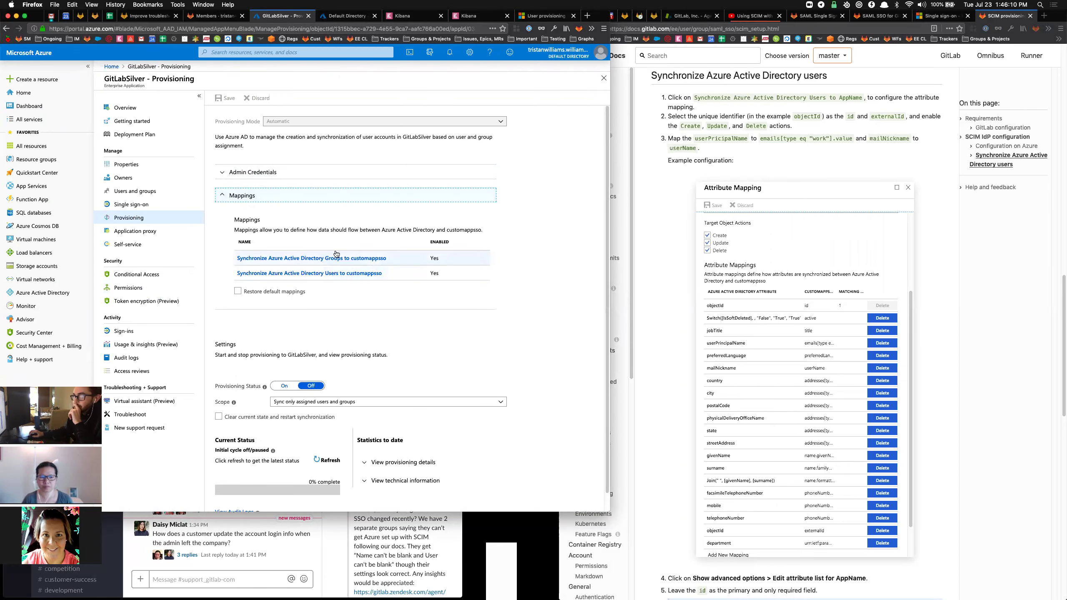
{"action": "left_click", "coordinate": [313, 273]}
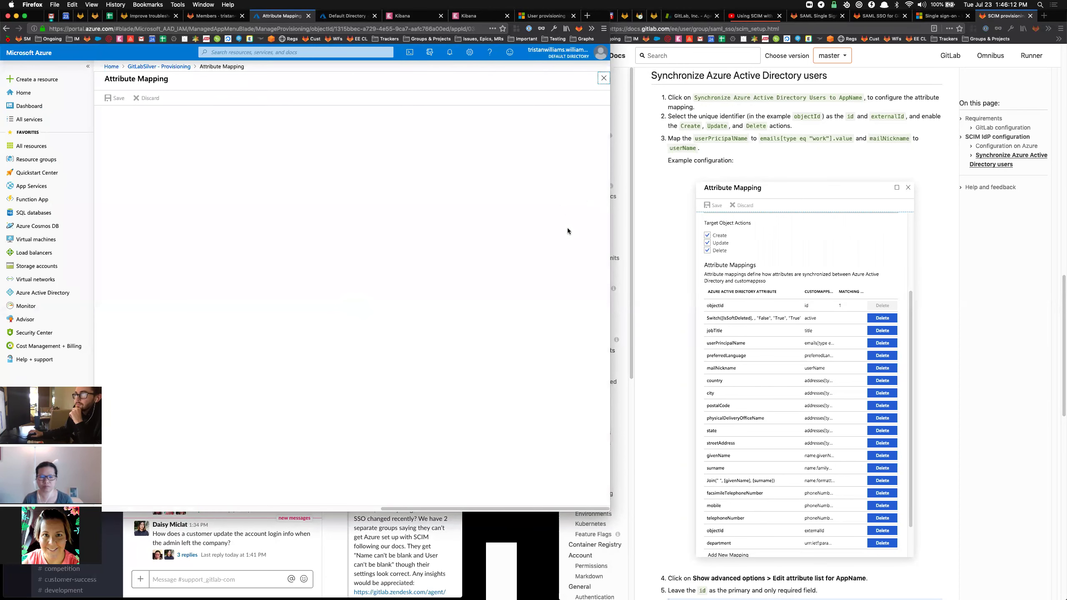
{"action": "scroll", "coordinate": [504, 207], "scroll_direction": "down", "scroll_amount": 5}
{"action": "scroll", "coordinate": [504, 207], "scroll_direction": "down", "scroll_amount": 1}
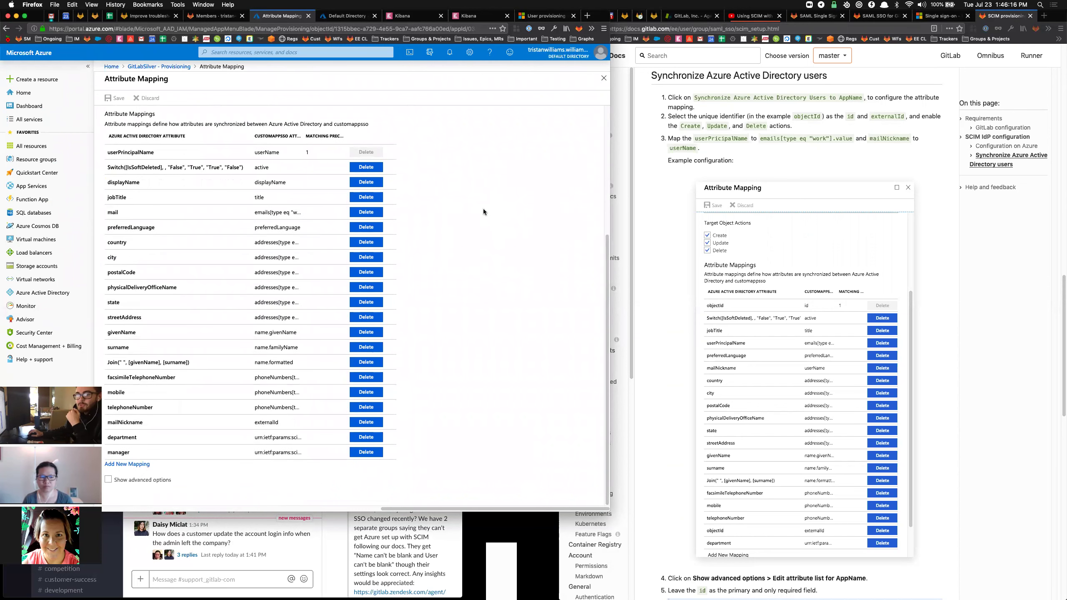
{"action": "left_click", "coordinate": [145, 154]}
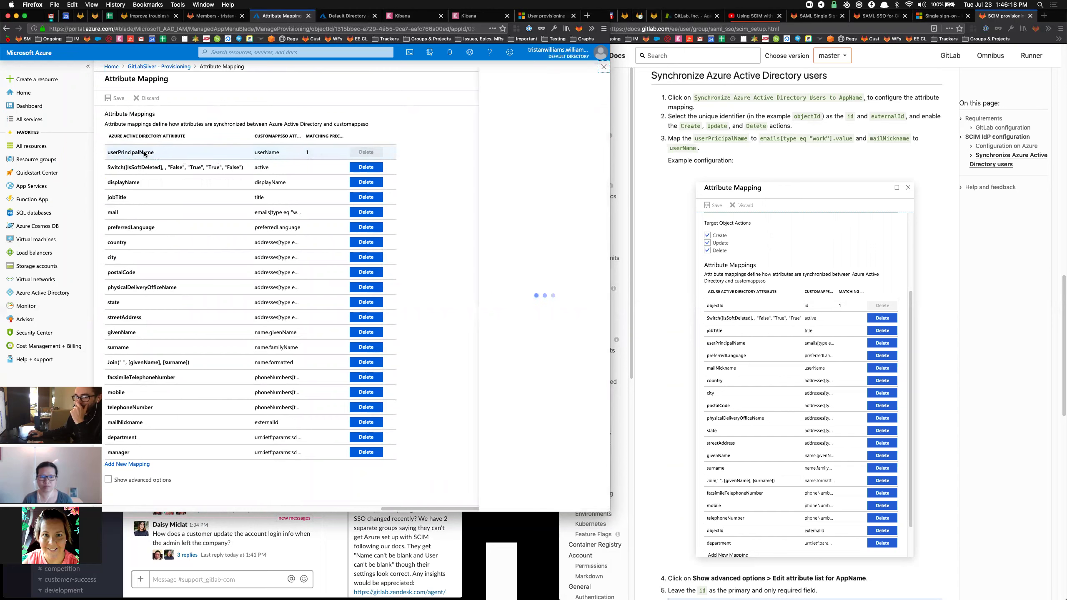
Change userPrincipalName's matching precedence to 2, save the mapping, then start a new mapping.
{"action": "left_click", "coordinate": [446, 250]}
{"action": "key", "text": "BackSpace"}
{"action": "type", "text": "2"}
{"action": "key", "text": "Return"}
{"action": "left_click", "coordinate": [115, 97]}
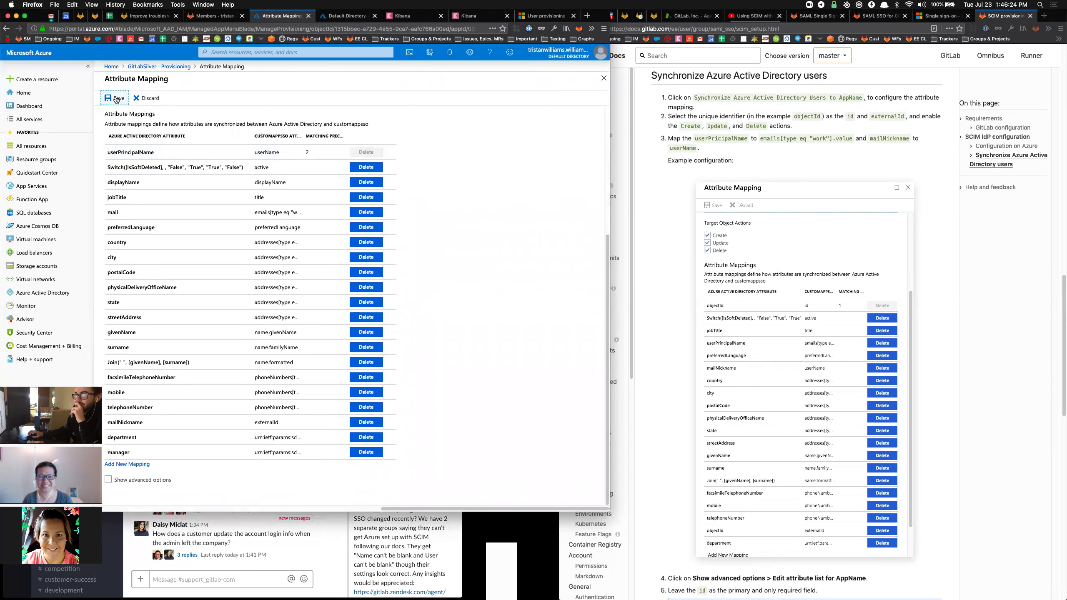
{"action": "left_click", "coordinate": [120, 150]}
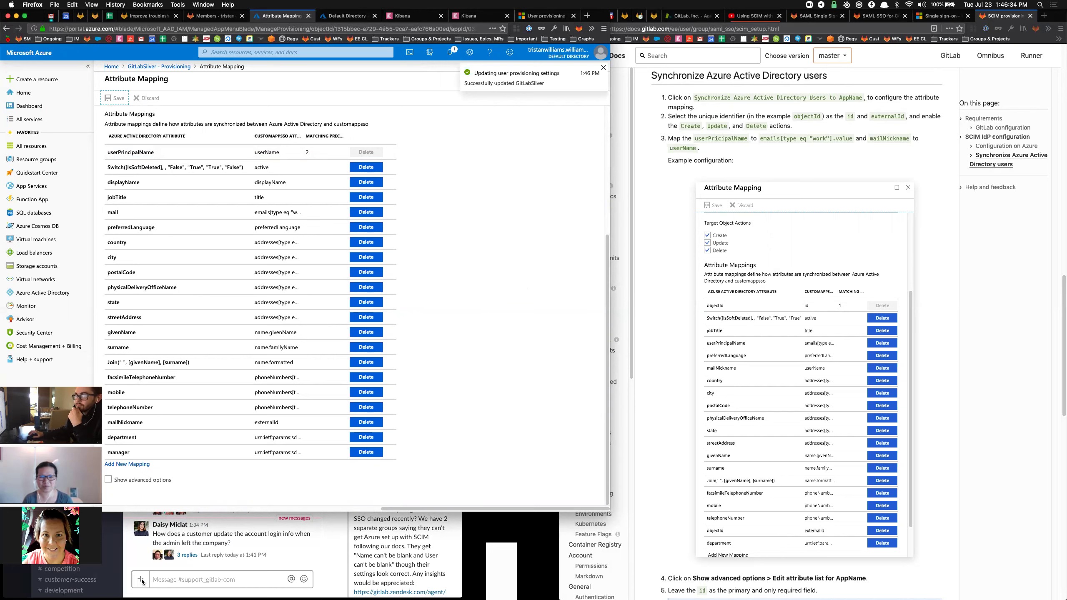
{"action": "left_click", "coordinate": [135, 463]}
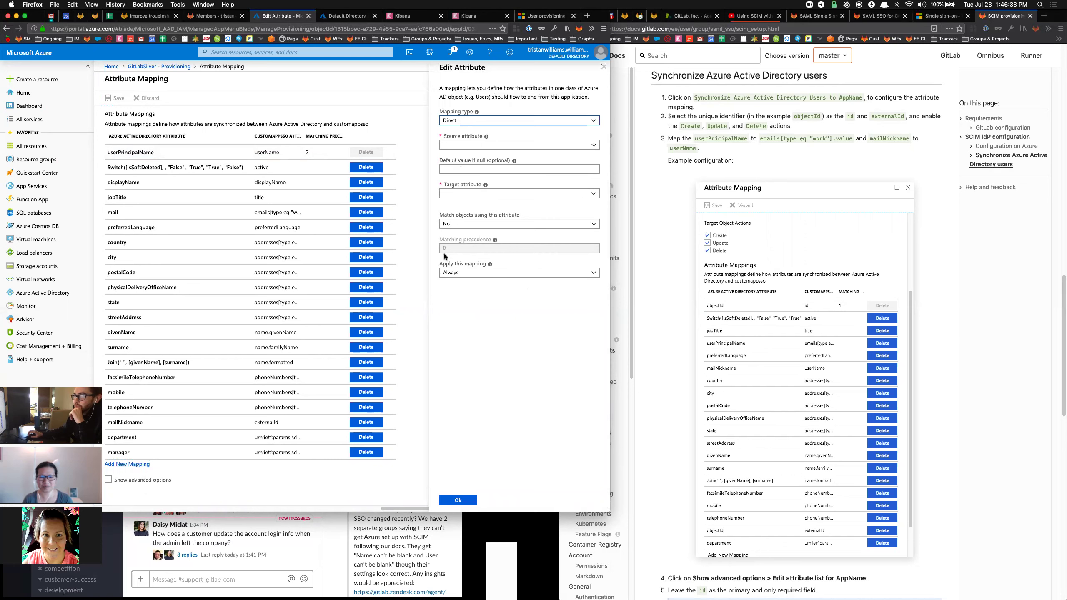
Add an objectId→id attribute mapping set as a matching attribute with precedence 1.
{"action": "left_click", "coordinate": [467, 145]}
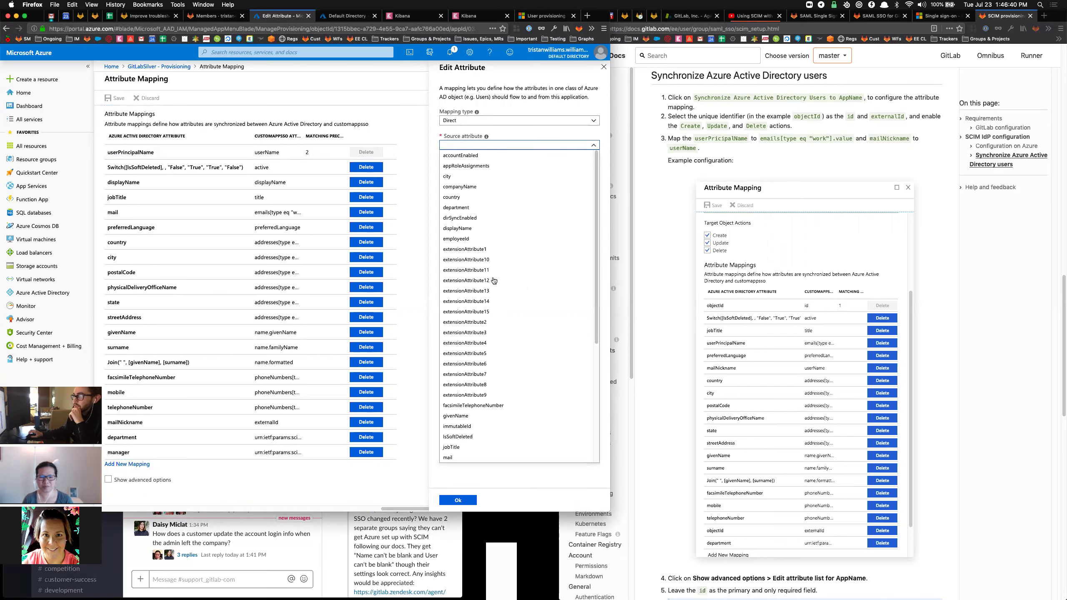
{"action": "scroll", "coordinate": [483, 284], "scroll_direction": "down", "scroll_amount": 5}
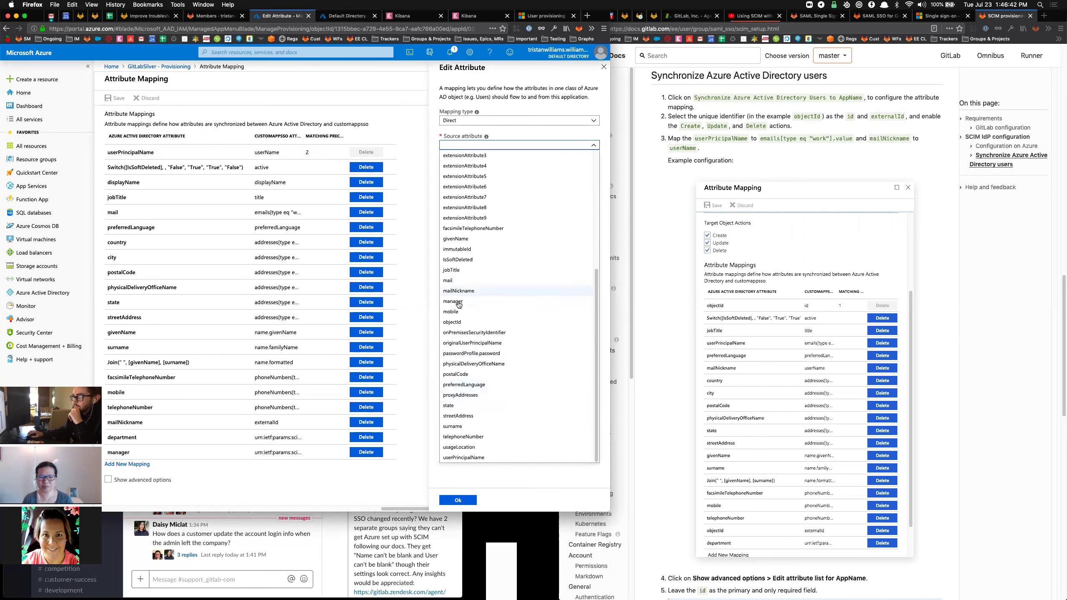
{"action": "left_click", "coordinate": [465, 322]}
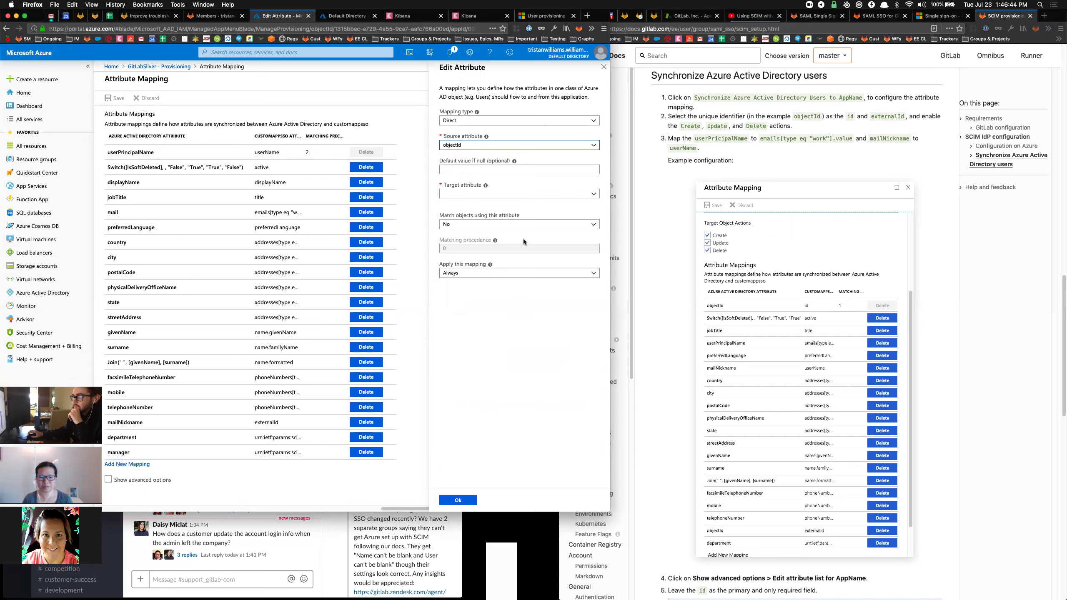
{"action": "left_click", "coordinate": [473, 197]}
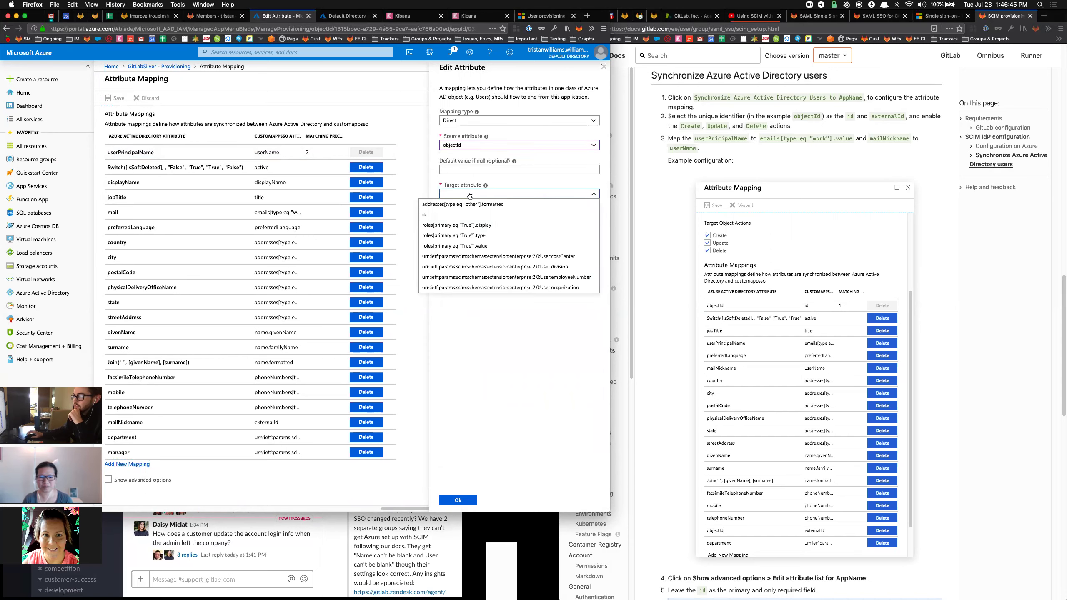
{"action": "left_click", "coordinate": [432, 215]}
{"action": "left_click", "coordinate": [461, 224]}
{"action": "left_click", "coordinate": [461, 249]}
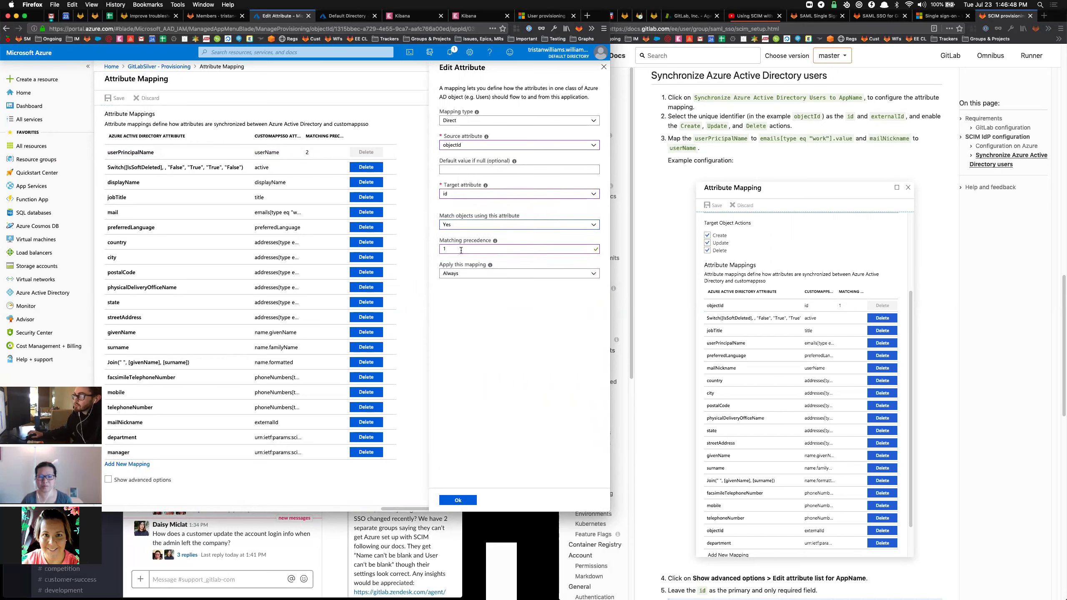
{"action": "left_click", "coordinate": [458, 500]}
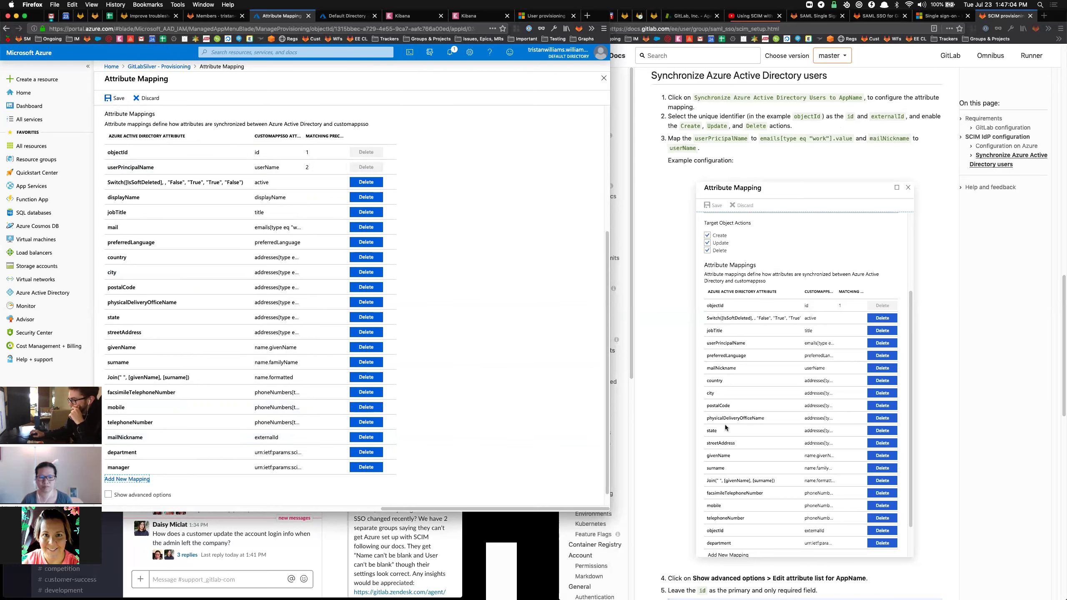
Inspect the mailNickname mapping's details, then close them.
{"action": "scroll", "coordinate": [679, 393], "scroll_direction": "down", "scroll_amount": 1}
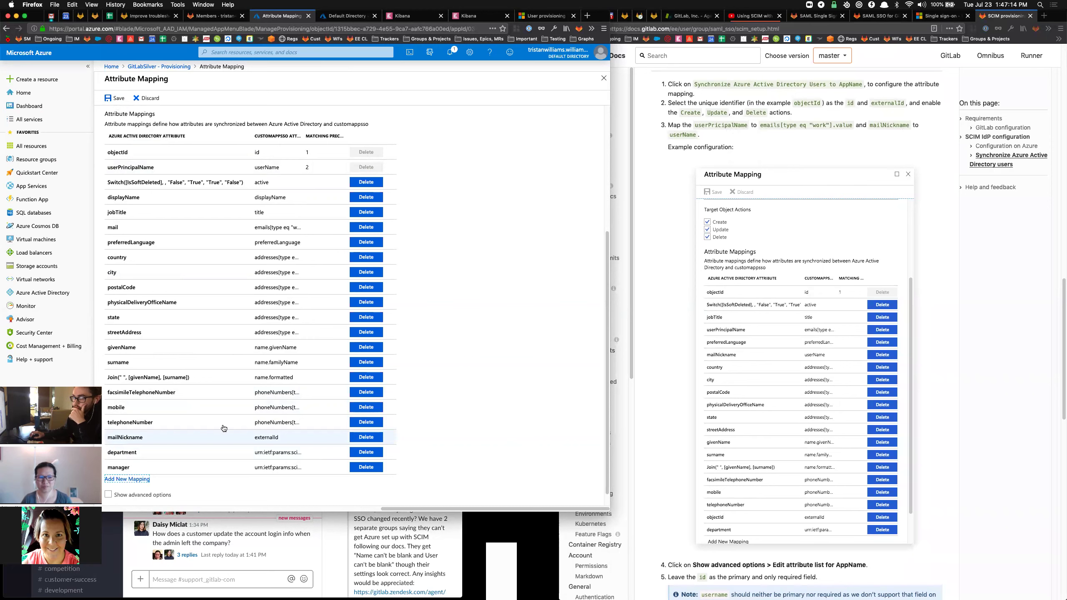
{"action": "left_click", "coordinate": [136, 437]}
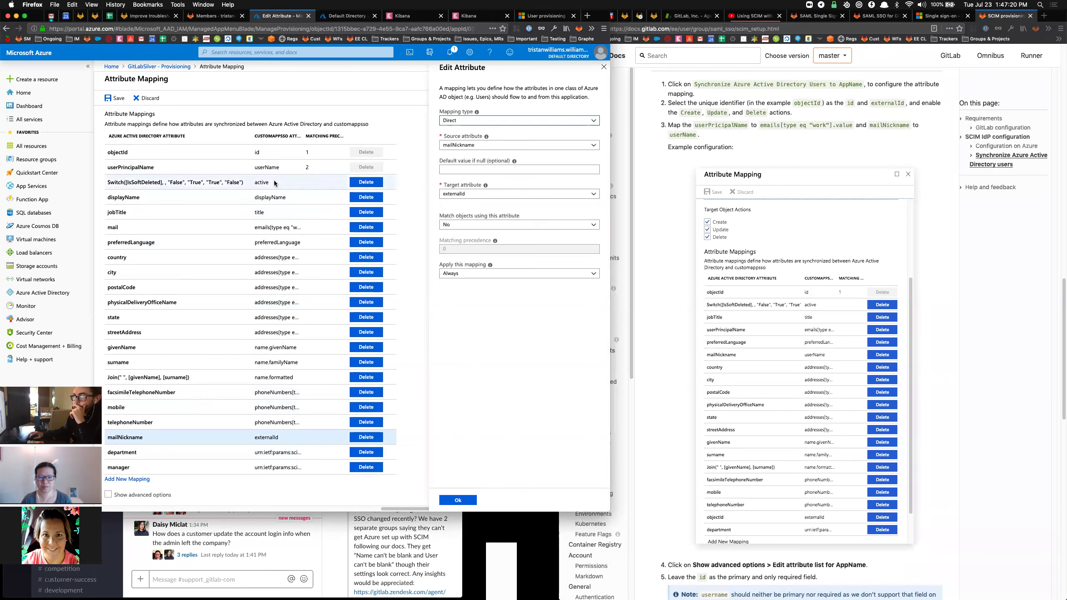
{"action": "left_click", "coordinate": [604, 67]}
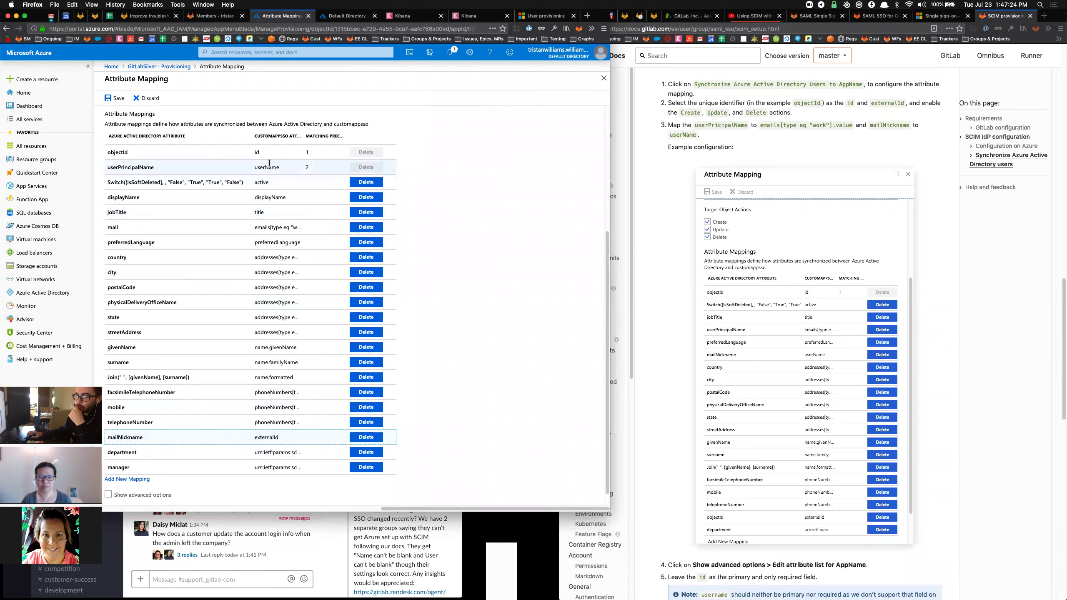
Check the userPrincipalName mapping still targets userName, leaving it unchanged.
{"action": "left_click", "coordinate": [207, 170]}
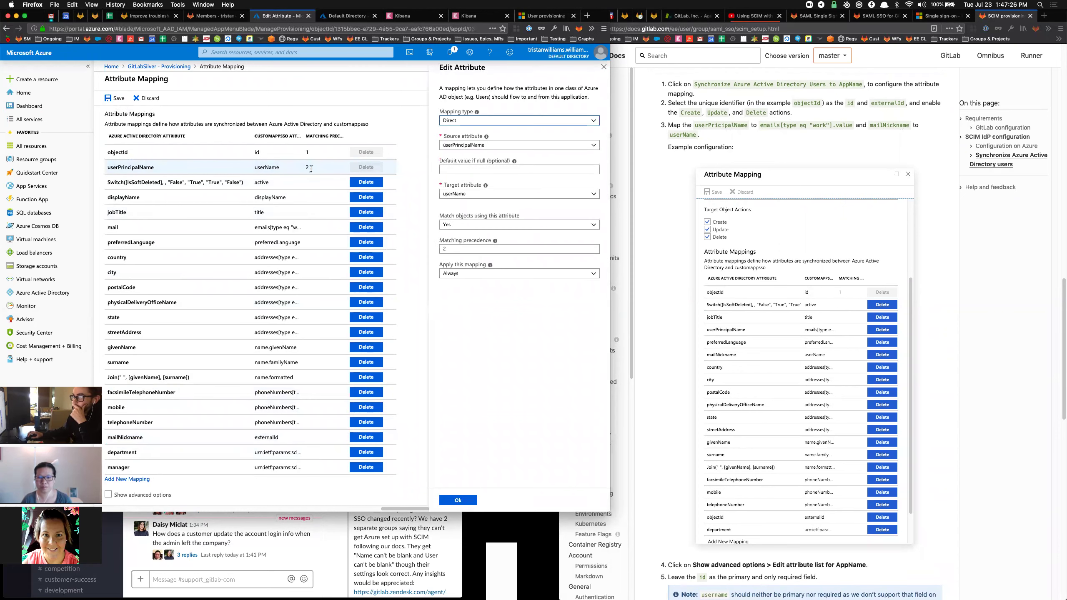
{"action": "left_click", "coordinate": [478, 196]}
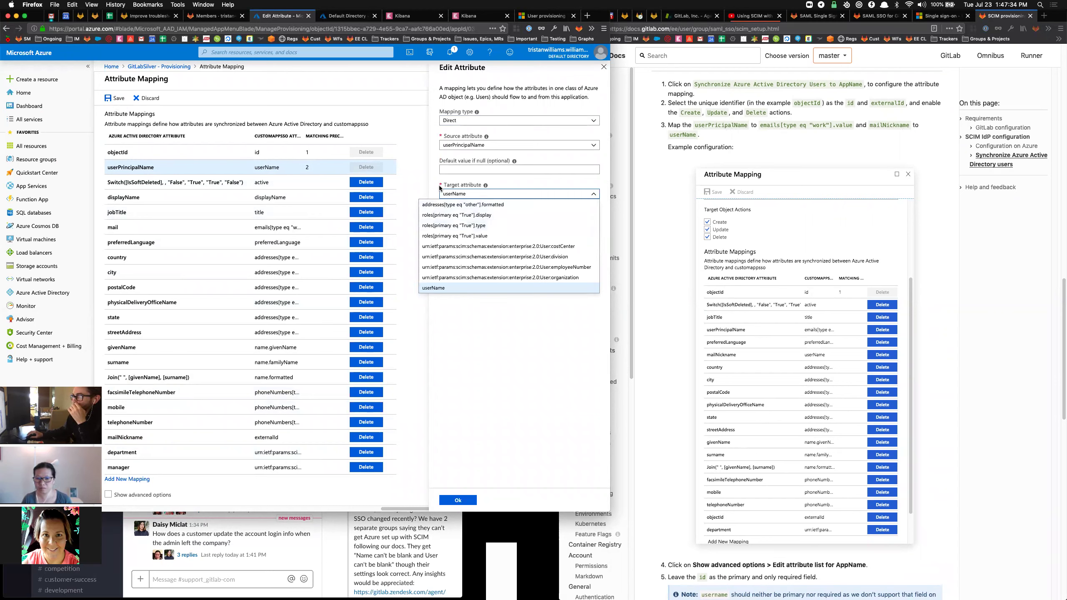
{"action": "left_click", "coordinate": [426, 180]}
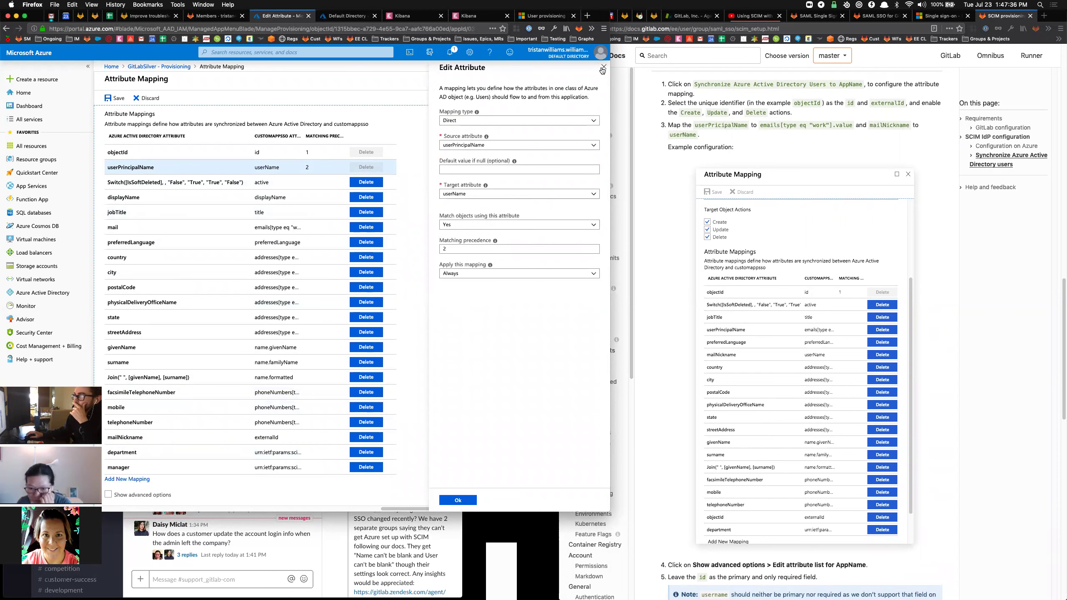